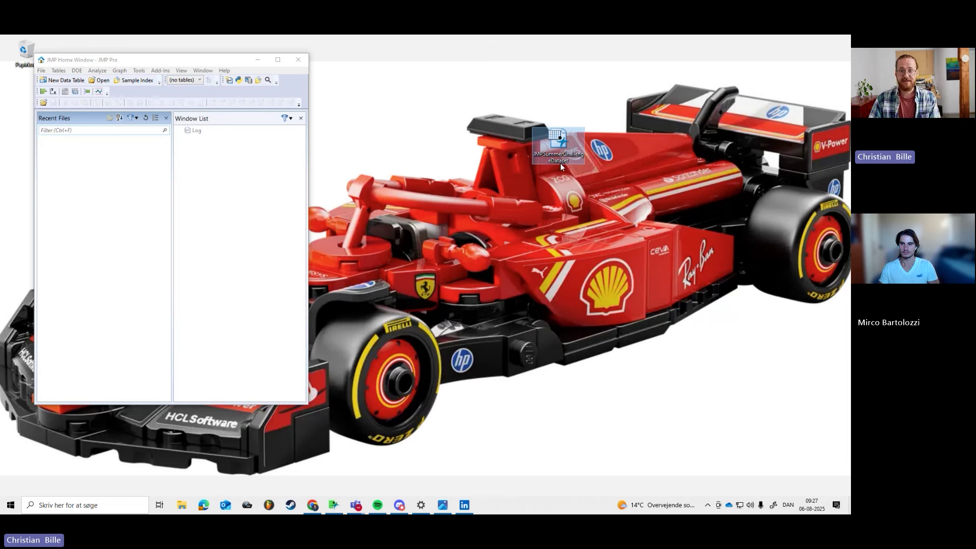
Step: Open the JMPSummerChallengeDataset file from the desktop in JMP and maximize its data table window
{"action": "left_click_drag", "start_coordinate": [562, 144], "coordinate": [238, 192]}
{"action": "key", "text": "super+Up"}
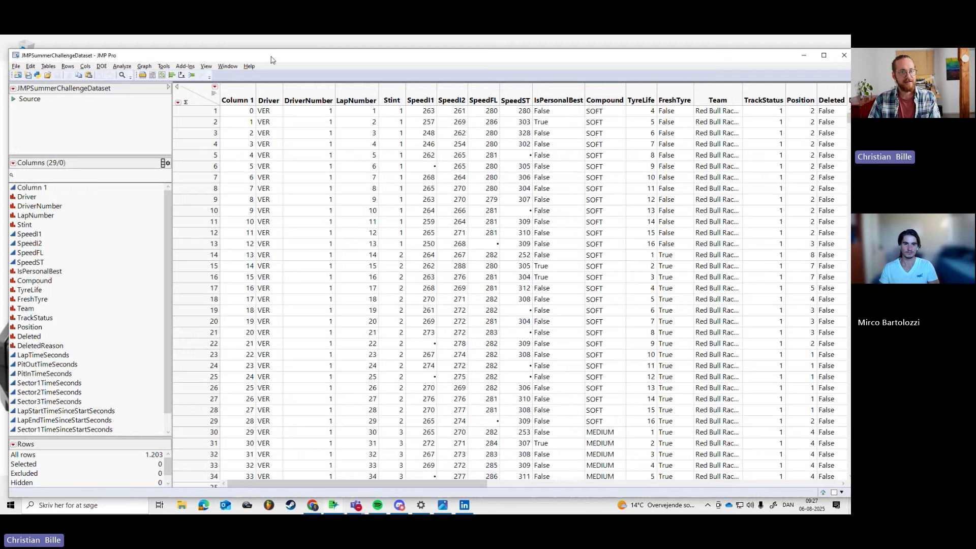
Step: Review the data dictionary on the JMP Summer Challenge page in the browser and the Spain_Circuit.avif track map, ending at the data table
{"action": "left_click", "coordinate": [312, 504]}
{"action": "left_click_drag", "start_coordinate": [613, 121], "coordinate": [465, 73]}
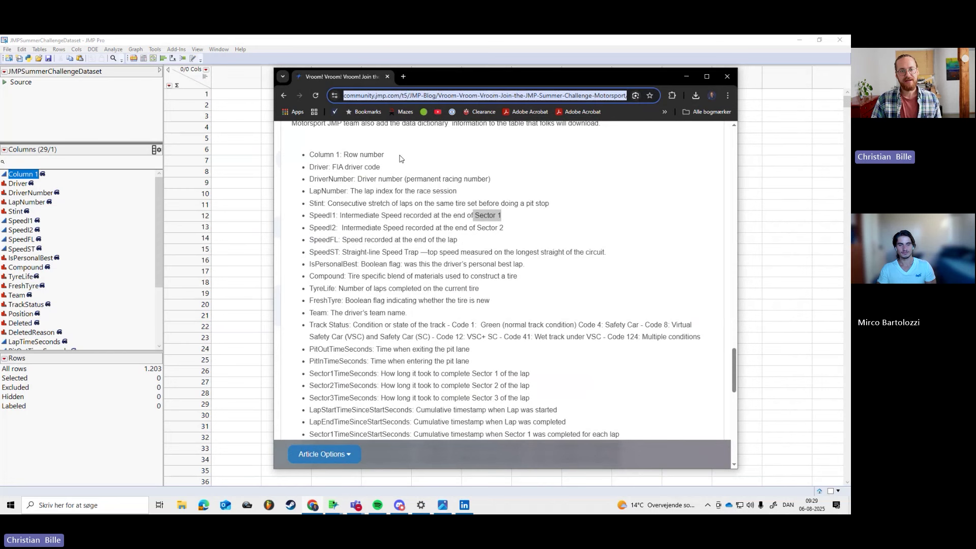
{"action": "scroll", "coordinate": [364, 256], "scroll_direction": "down", "scroll_amount": 1}
{"action": "scroll", "coordinate": [364, 255], "scroll_direction": "down", "scroll_amount": 3}
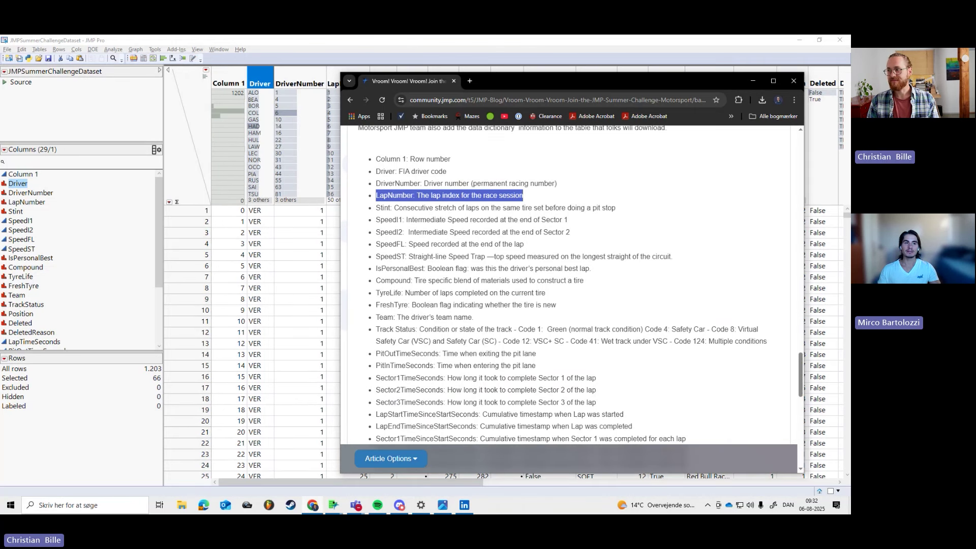
{"action": "key", "text": "alt+Tab"}
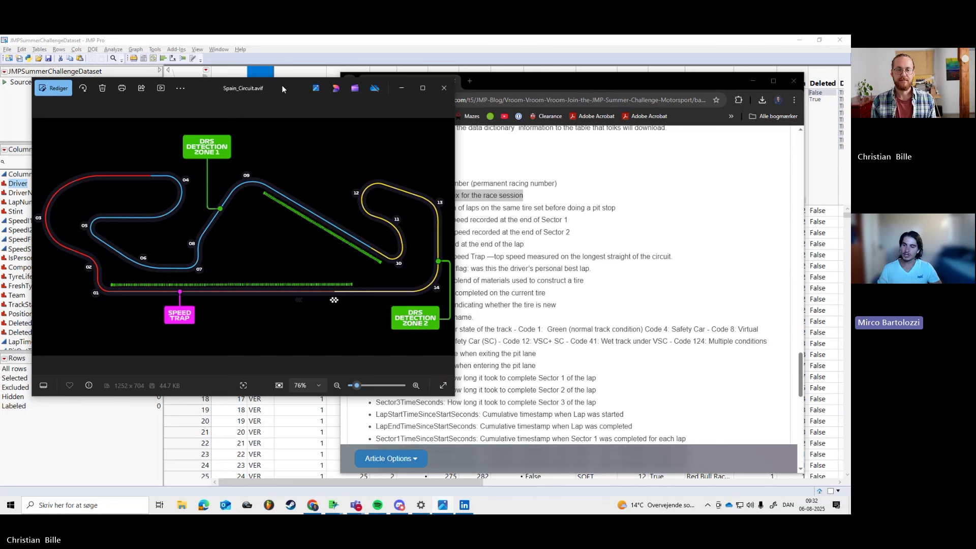
{"action": "key", "text": "alt+Tab"}
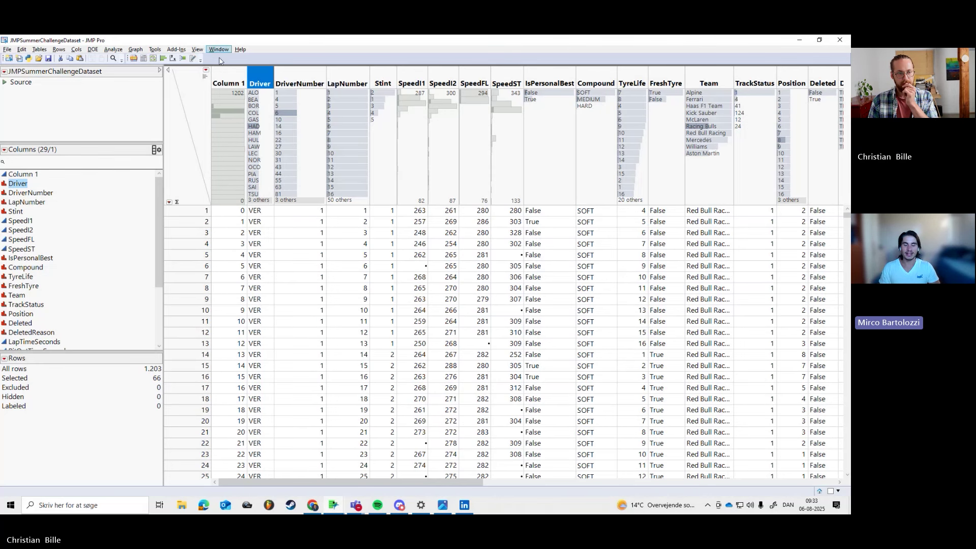
Step: Hide the column header graphs in the data table and select row 2
{"action": "left_click", "coordinate": [205, 77]}
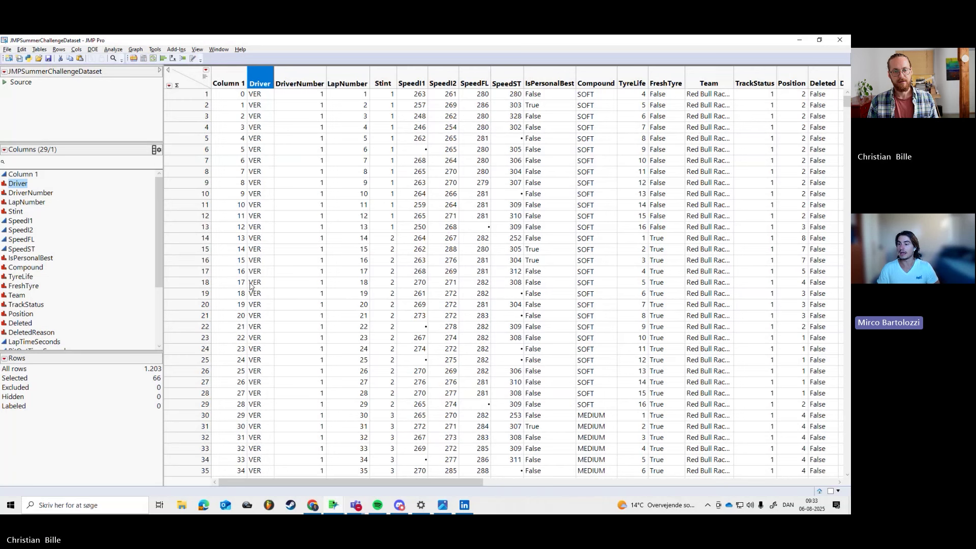
{"action": "left_click", "coordinate": [258, 107]}
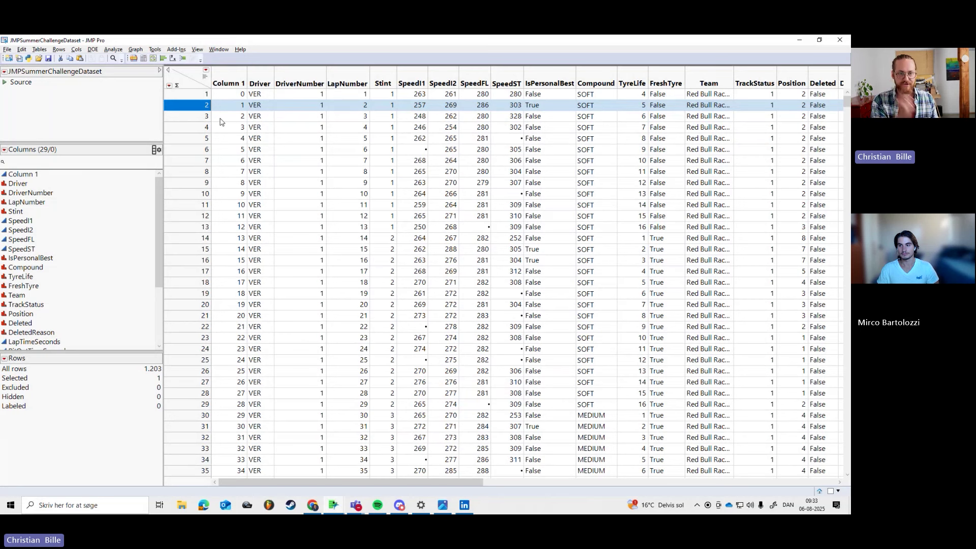
Step: Switch to the browser and examine the Driver and DriverNumber definitions in the data dictionary
{"action": "key", "text": "alt+Tab"}
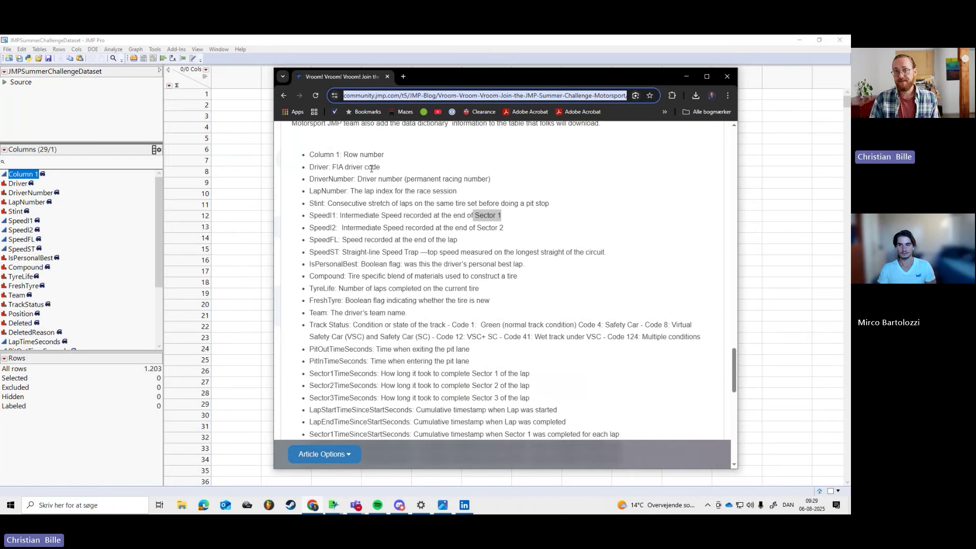
{"action": "left_click_drag", "start_coordinate": [309, 167], "coordinate": [331, 181]}
{"action": "left_click", "coordinate": [326, 182]}
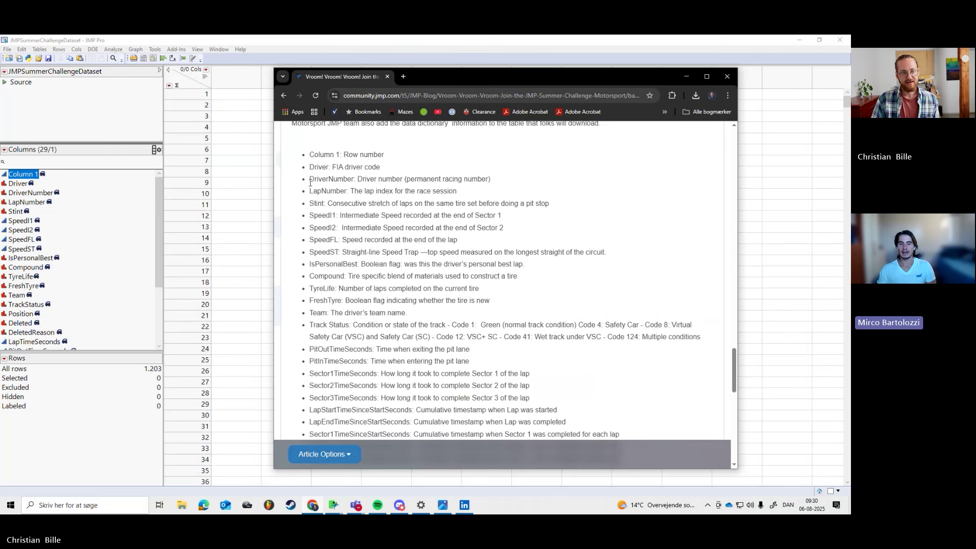
Step: Unhide all columns of the JMP data table and select the Driver value in row 1
{"action": "left_click", "coordinate": [22, 193]}
{"action": "key", "text": "ctrl+a"}
{"action": "right_click", "coordinate": [23, 188]}
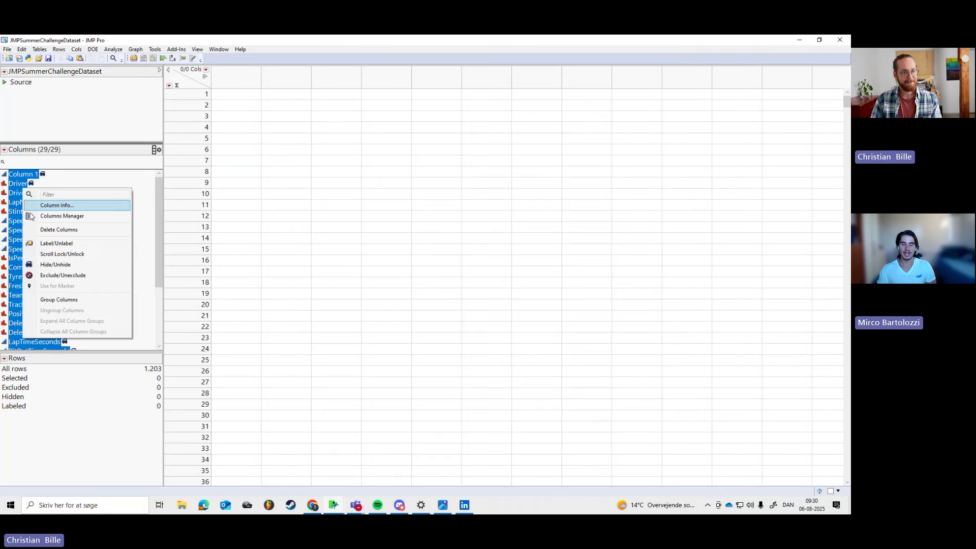
{"action": "left_click", "coordinate": [66, 266]}
{"action": "left_click", "coordinate": [249, 83]}
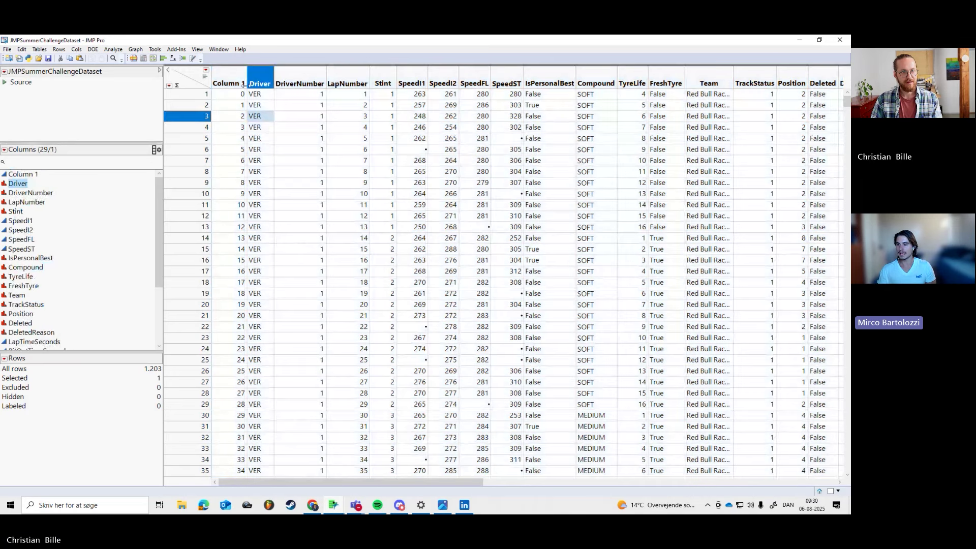
{"action": "left_click", "coordinate": [259, 95]}
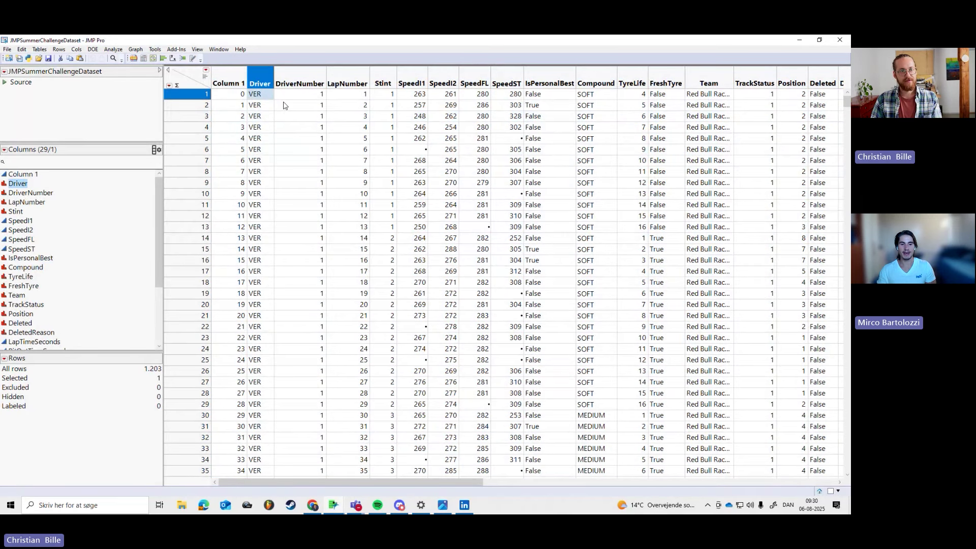
Step: Switch to the browser and highlight the DriverNumber definition in the data dictionary
{"action": "key", "text": "alt+Tab"}
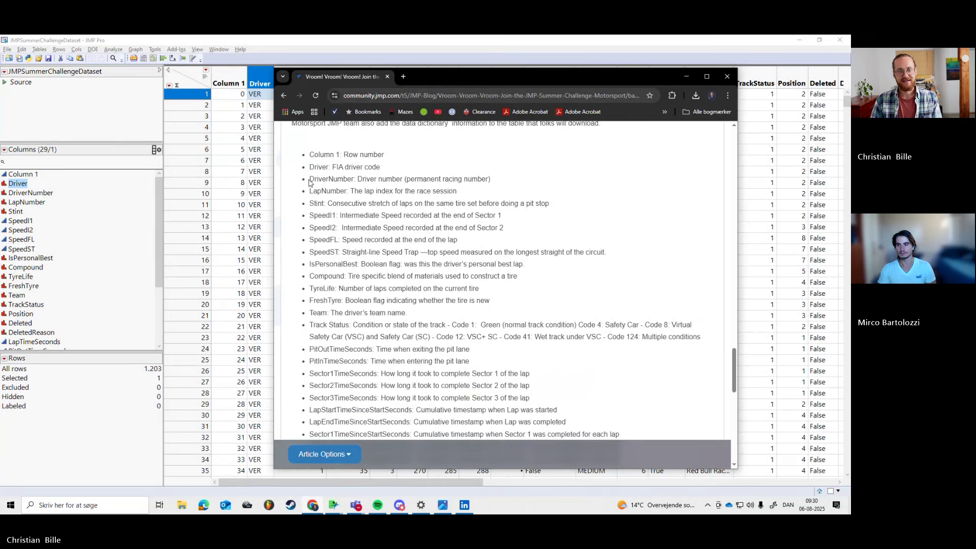
{"action": "triple_click", "coordinate": [309, 182]}
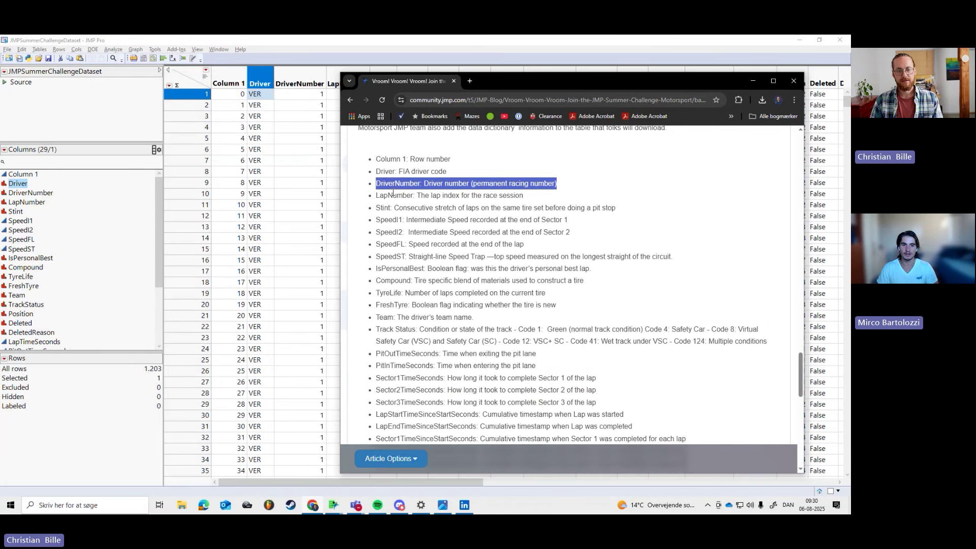
Step: Show the column header graphs in the data table and select the DriverNumber and Driver columns in turn
{"action": "left_click", "coordinate": [205, 76]}
{"action": "left_click", "coordinate": [287, 78]}
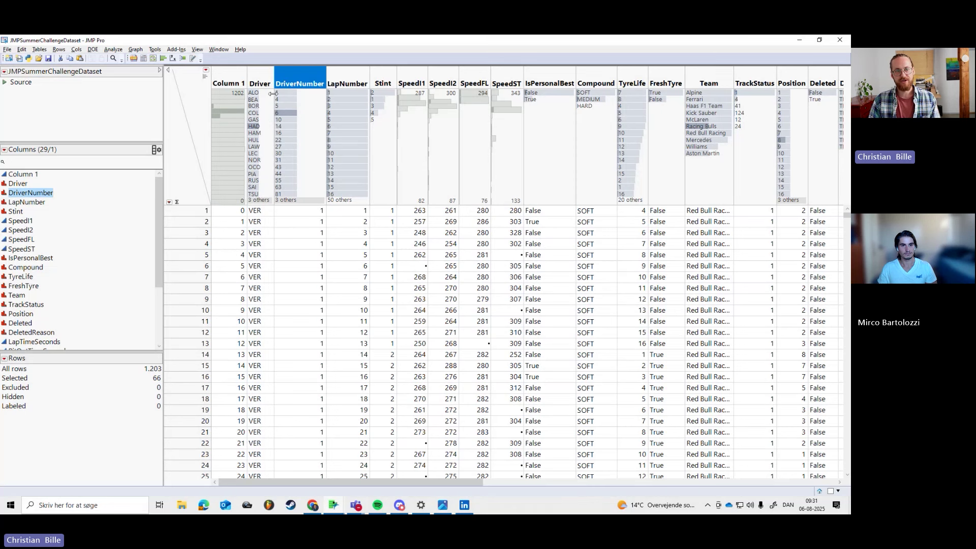
{"action": "left_click", "coordinate": [266, 79]}
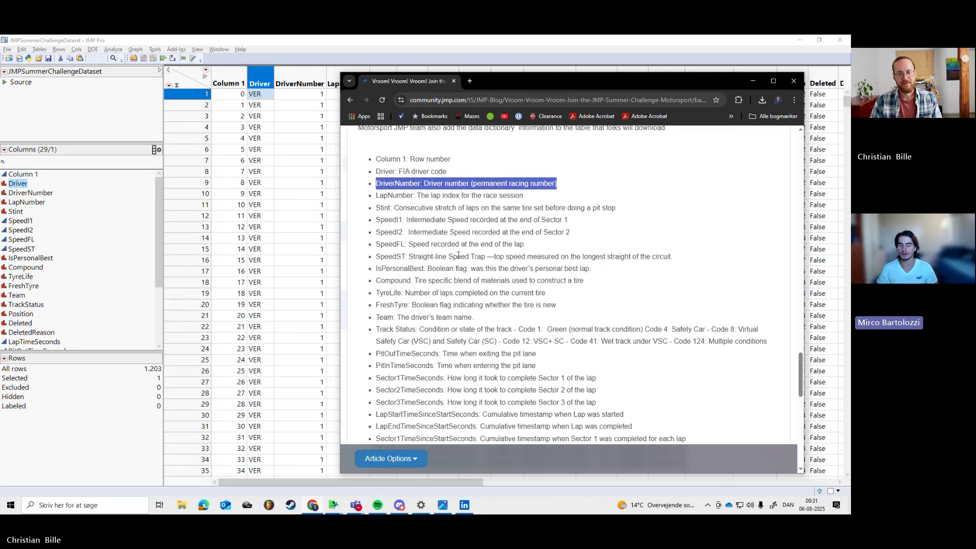
Step: Highlight the LapNumber definition and the Stint definition in turn in the browser's data dictionary
{"action": "left_click_drag", "start_coordinate": [376, 195], "coordinate": [527, 195]}
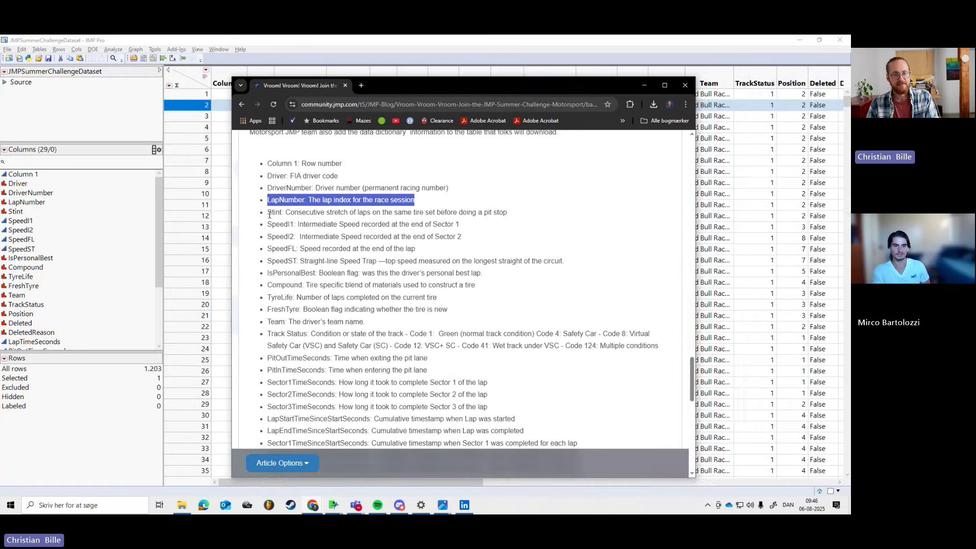
{"action": "left_click_drag", "start_coordinate": [269, 215], "coordinate": [508, 213]}
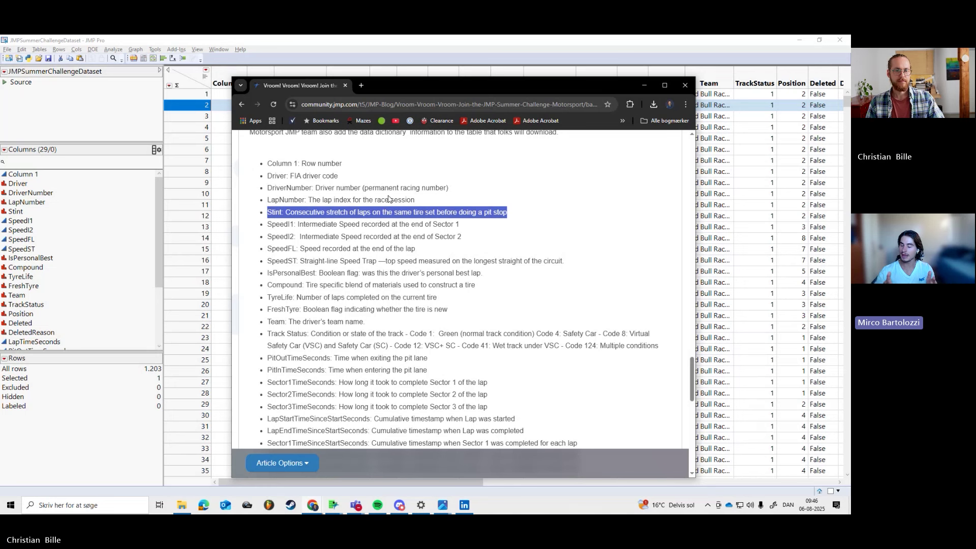
Step: Return to the JMP data table, select the Stint column, and show the header graphs tall enough to list all five stints
{"action": "left_click", "coordinate": [321, 49]}
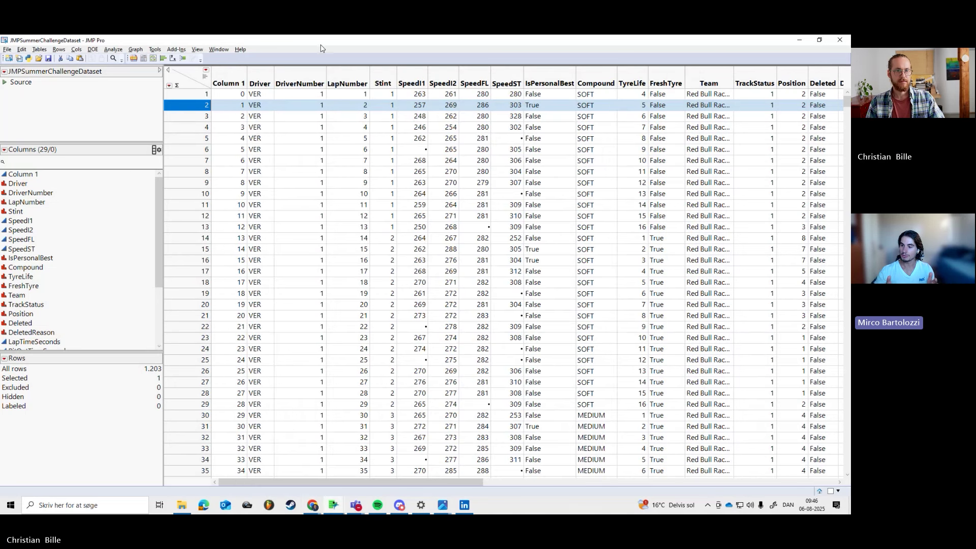
{"action": "left_click", "coordinate": [382, 83]}
{"action": "left_click", "coordinate": [205, 77]}
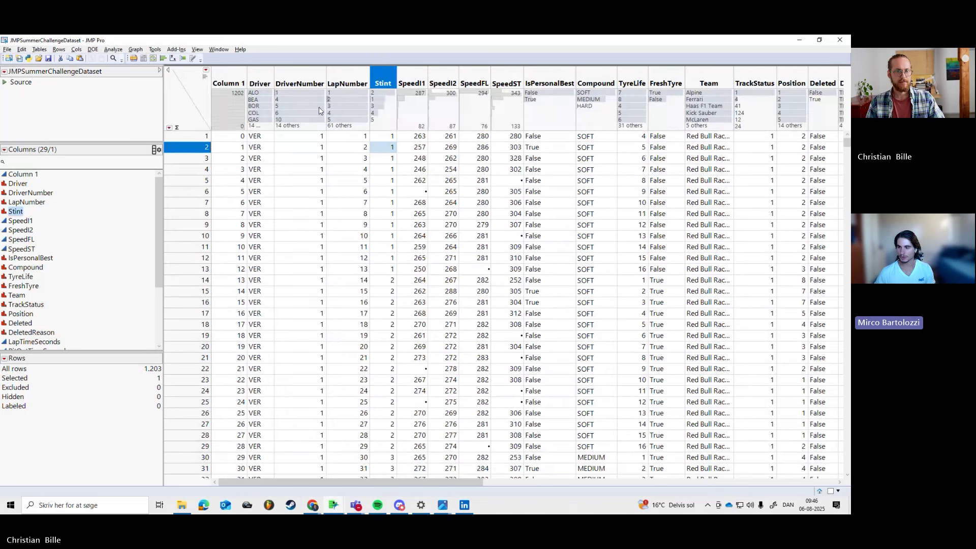
{"action": "left_click_drag", "start_coordinate": [389, 130], "coordinate": [399, 182]}
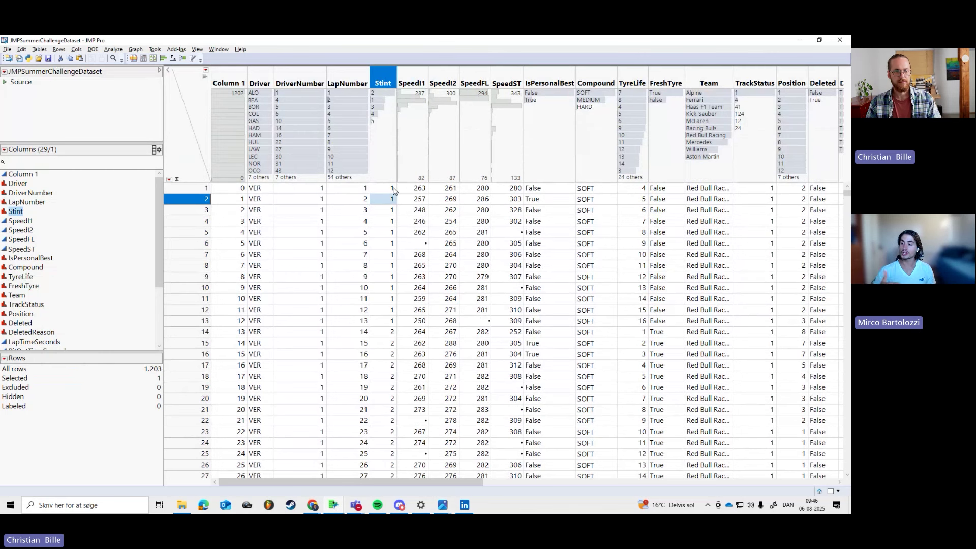
{"action": "left_click_drag", "start_coordinate": [384, 179], "coordinate": [384, 143]}
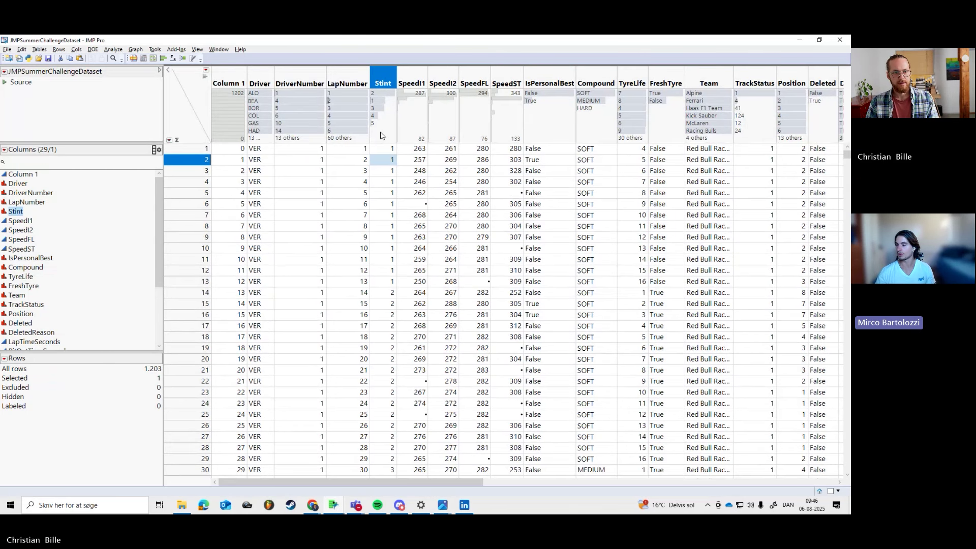
Step: Select the rows of stint 2 and of stint 3 in turn from the Stint header graph and examine driver VER's laps
{"action": "left_click", "coordinate": [381, 101]}
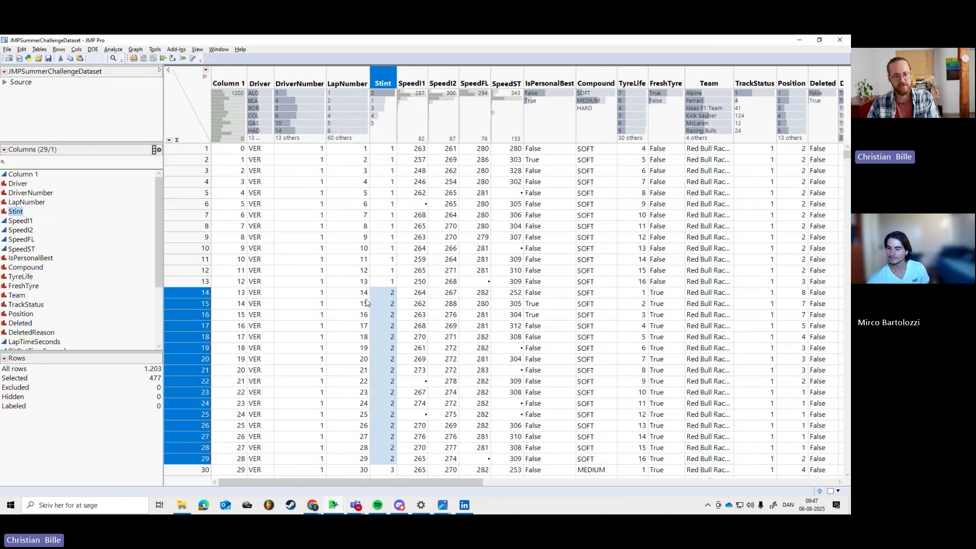
{"action": "scroll", "coordinate": [366, 303], "scroll_direction": "down", "scroll_amount": 1}
{"action": "left_click", "coordinate": [377, 109]}
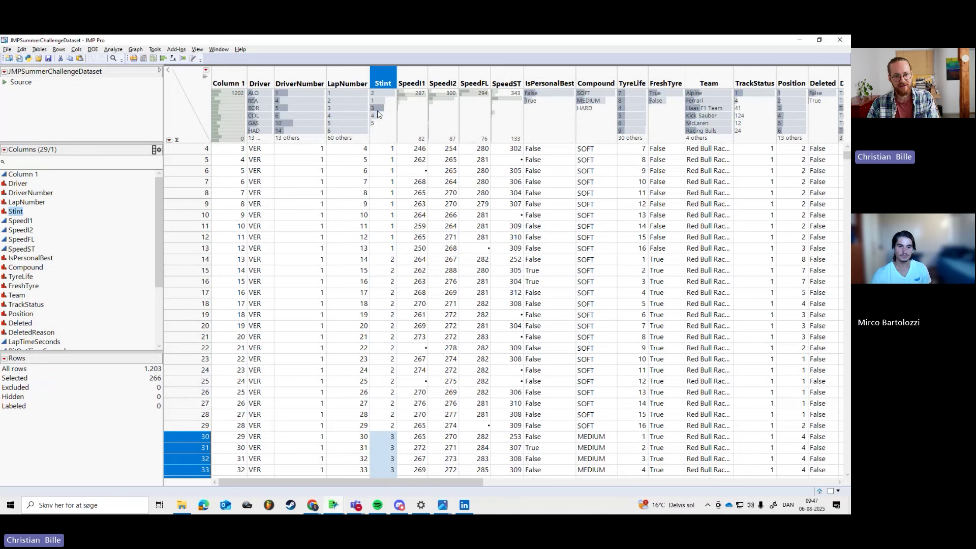
{"action": "scroll", "coordinate": [395, 347], "scroll_direction": "down", "scroll_amount": 2}
{"action": "scroll", "coordinate": [395, 347], "scroll_direction": "down", "scroll_amount": 3}
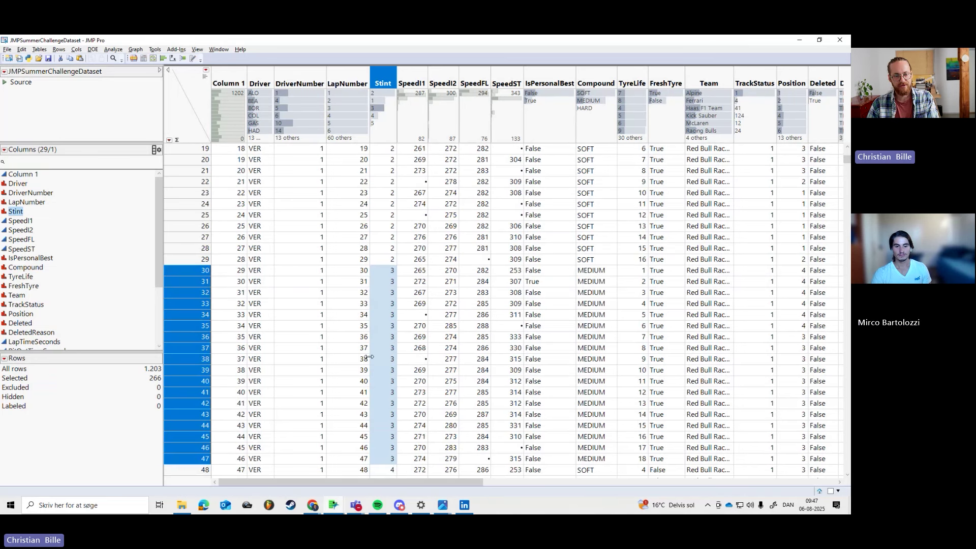
Step: Select the rows of stint 4 and of stint 5 in turn and examine driver VER's laps in each
{"action": "scroll", "coordinate": [366, 356], "scroll_direction": "down", "scroll_amount": 2}
{"action": "scroll", "coordinate": [364, 412], "scroll_direction": "down", "scroll_amount": 3}
{"action": "left_click", "coordinate": [366, 306]}
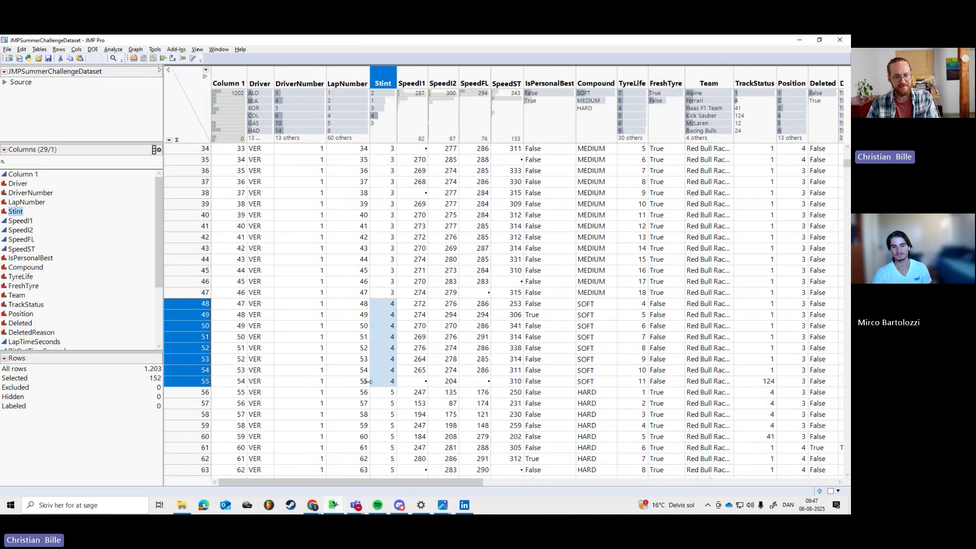
{"action": "left_click", "coordinate": [377, 124]}
{"action": "scroll", "coordinate": [375, 447], "scroll_direction": "down", "scroll_amount": 2}
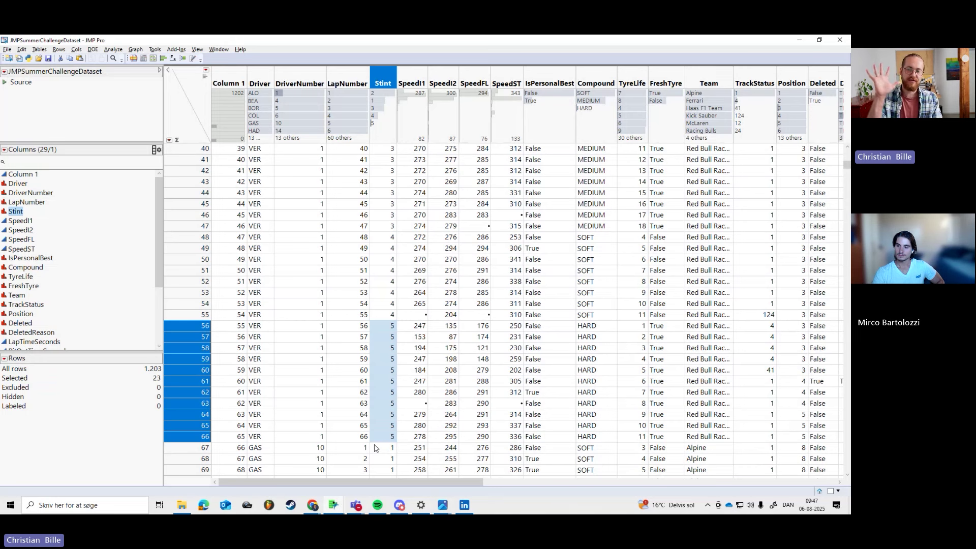
{"action": "scroll", "coordinate": [374, 447], "scroll_direction": "up", "scroll_amount": 13}
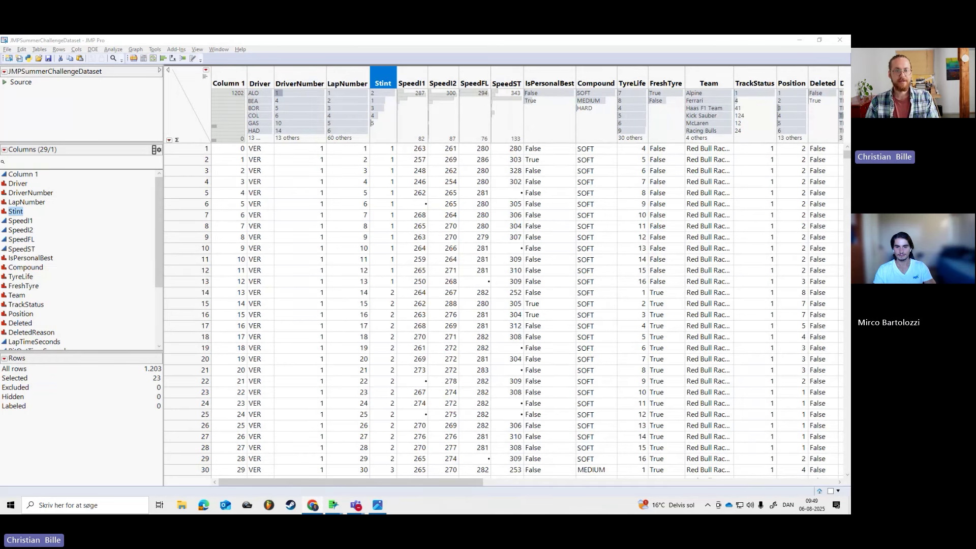
Step: Switch to the browser and highlight the SpeedI1 and SpeedI2 definitions in the data dictionary
{"action": "key", "text": "alt+Tab"}
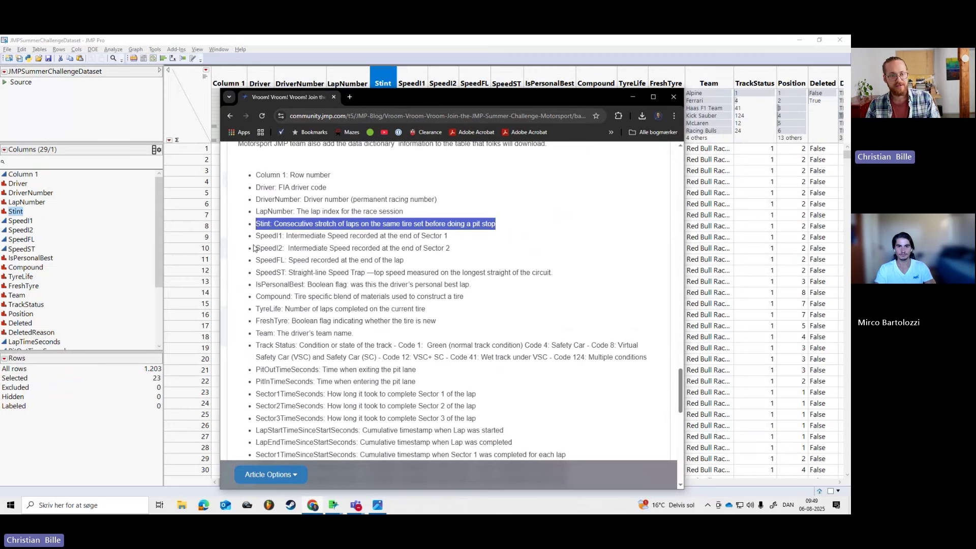
{"action": "left_click_drag", "start_coordinate": [286, 237], "coordinate": [458, 250]}
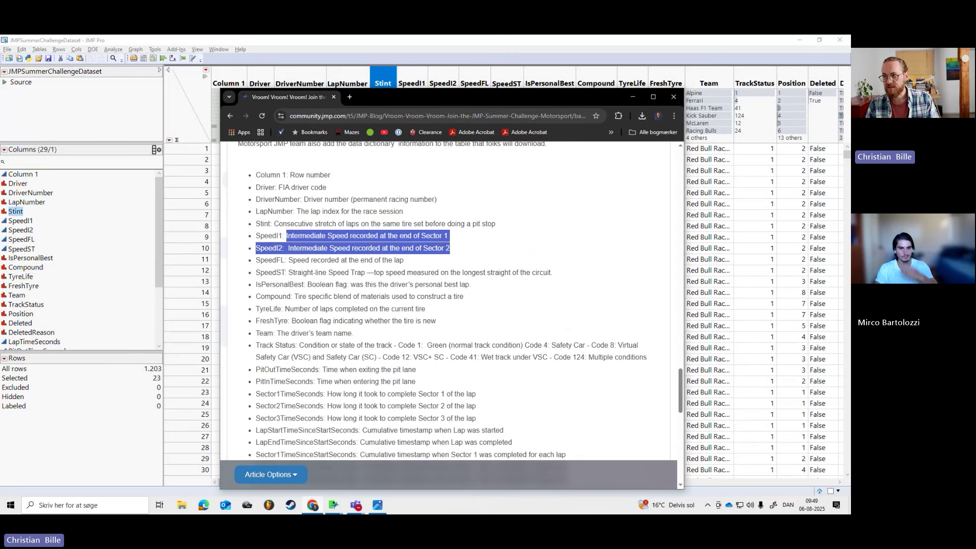
Step: Place the browser side by side with the Spain_Circuit.avif track map and highlight the definitions from SpeedI1 through SpeedST
{"action": "key", "text": "super+Right"}
{"action": "left_click", "coordinate": [261, 130]}
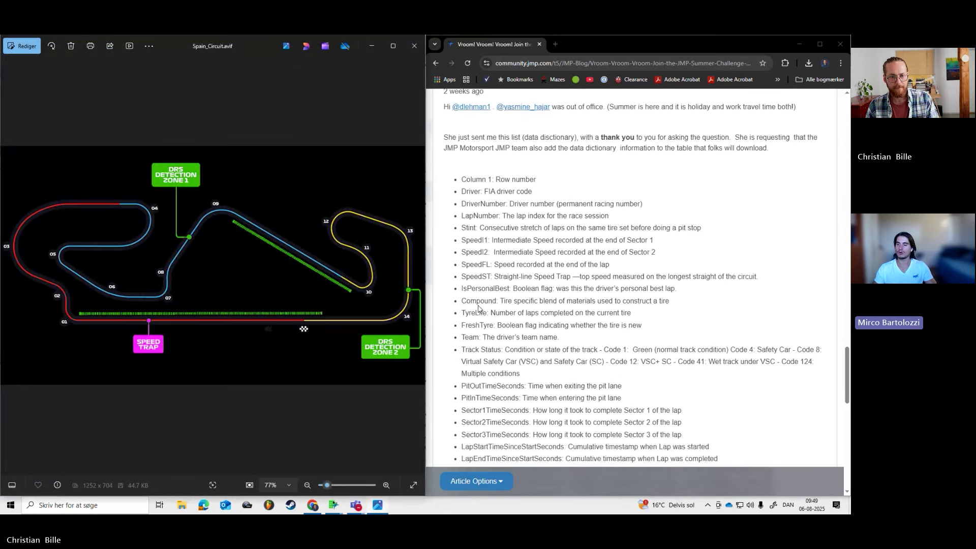
{"action": "scroll", "coordinate": [498, 294], "scroll_direction": "down", "scroll_amount": 1}
{"action": "left_click_drag", "start_coordinate": [462, 192], "coordinate": [483, 225]}
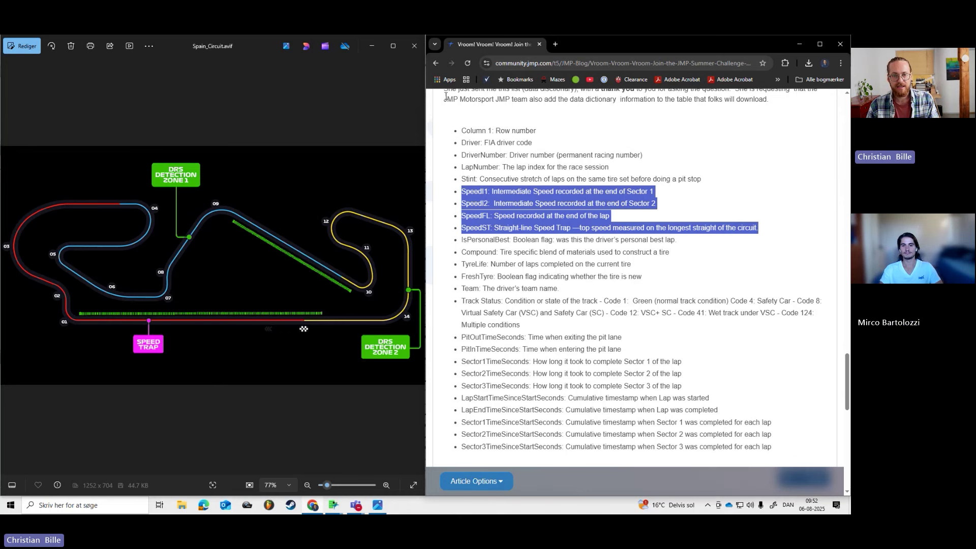
Step: Switch back to the JMP data table and select the rows with IsPersonalBest True and those with False in turn
{"action": "key", "text": "alt+Tab"}
{"action": "key", "text": "Tab"}
{"action": "key", "text": "Tab"}
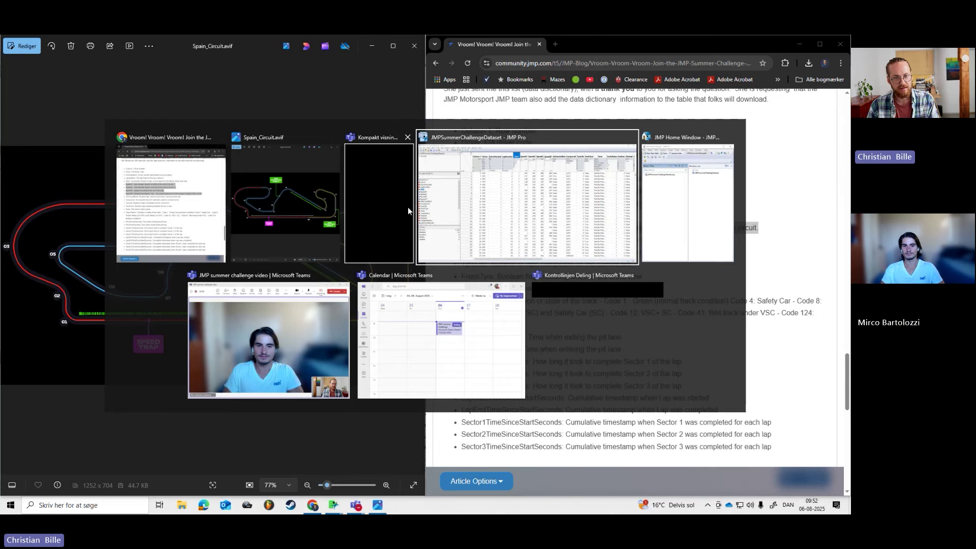
{"action": "left_click", "coordinate": [543, 100]}
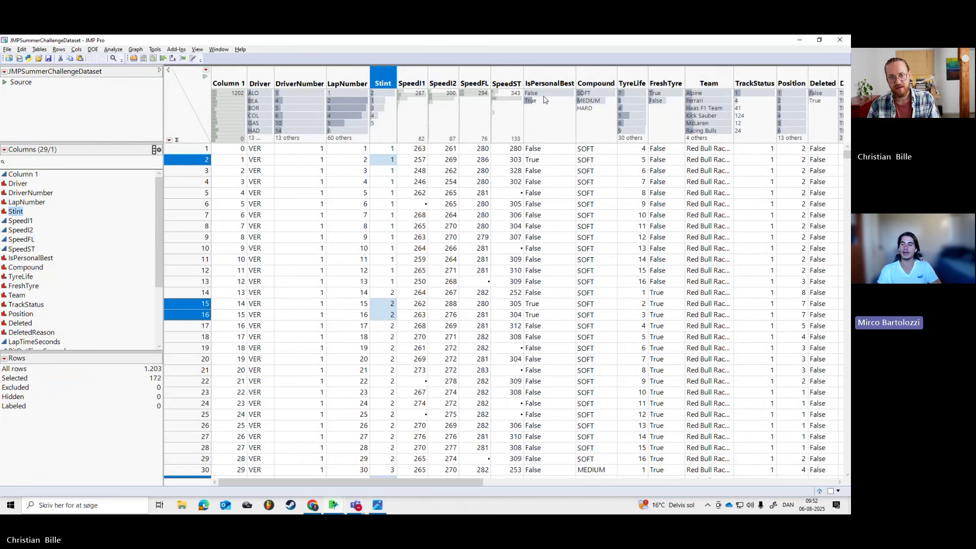
{"action": "left_click", "coordinate": [543, 95]}
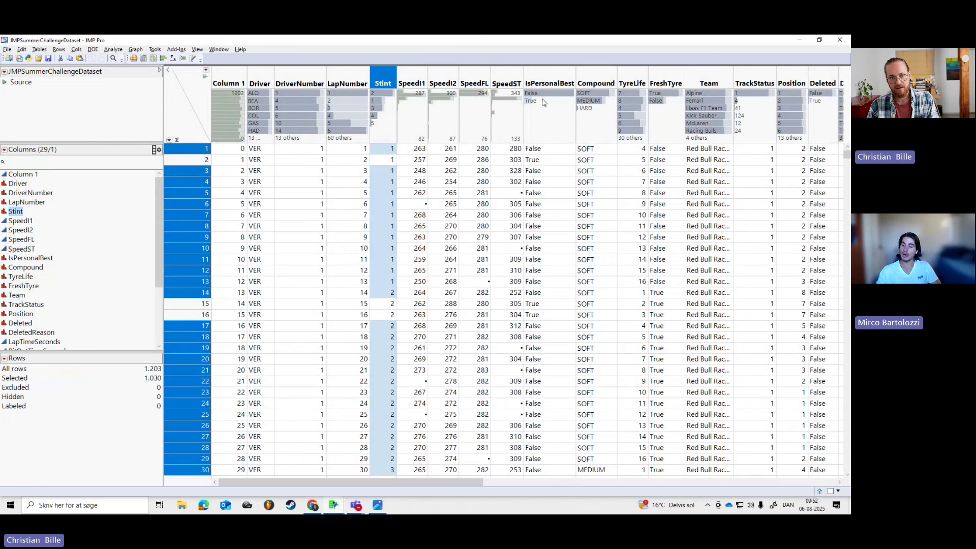
Step: Select the rows with IsPersonalBest True and examine where they fall among the laps of drivers VER and GAS
{"action": "left_click", "coordinate": [544, 101]}
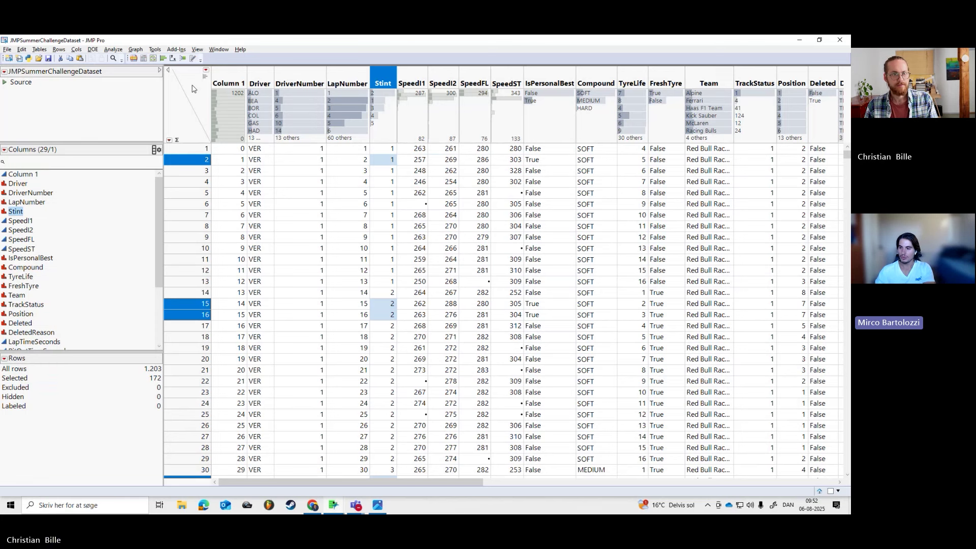
{"action": "left_click", "coordinate": [207, 91]}
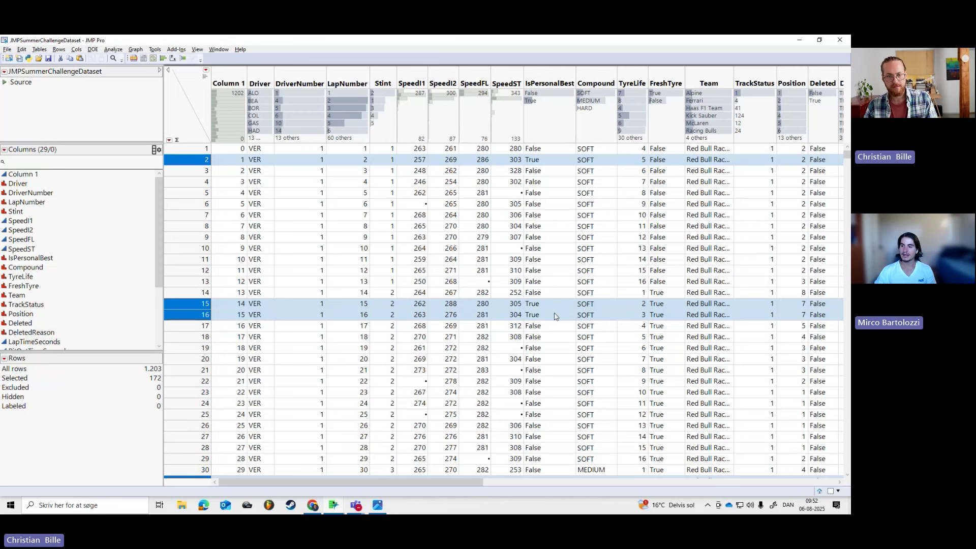
{"action": "scroll", "coordinate": [559, 312], "scroll_direction": "down", "scroll_amount": 3}
{"action": "scroll", "coordinate": [562, 314], "scroll_direction": "up", "scroll_amount": 3}
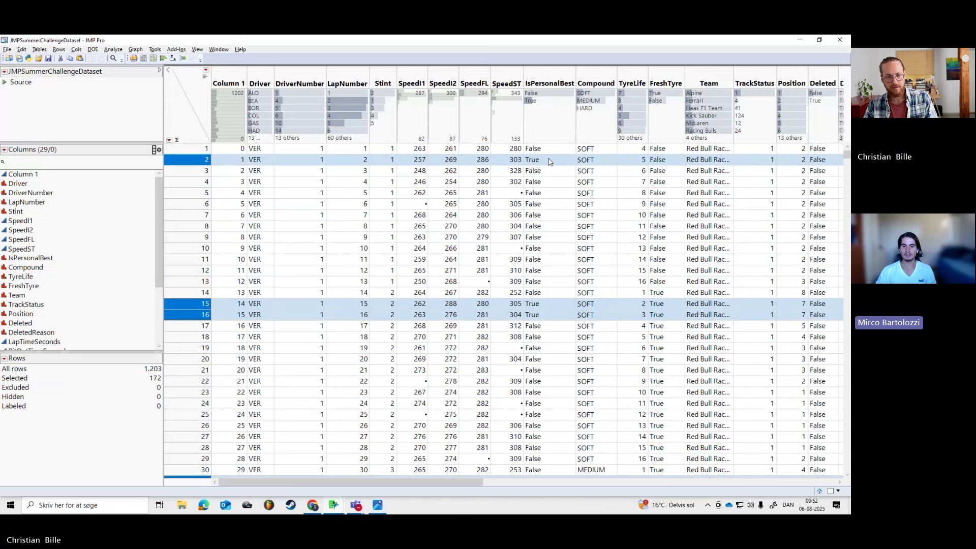
{"action": "scroll", "coordinate": [478, 295], "scroll_direction": "down", "scroll_amount": 12}
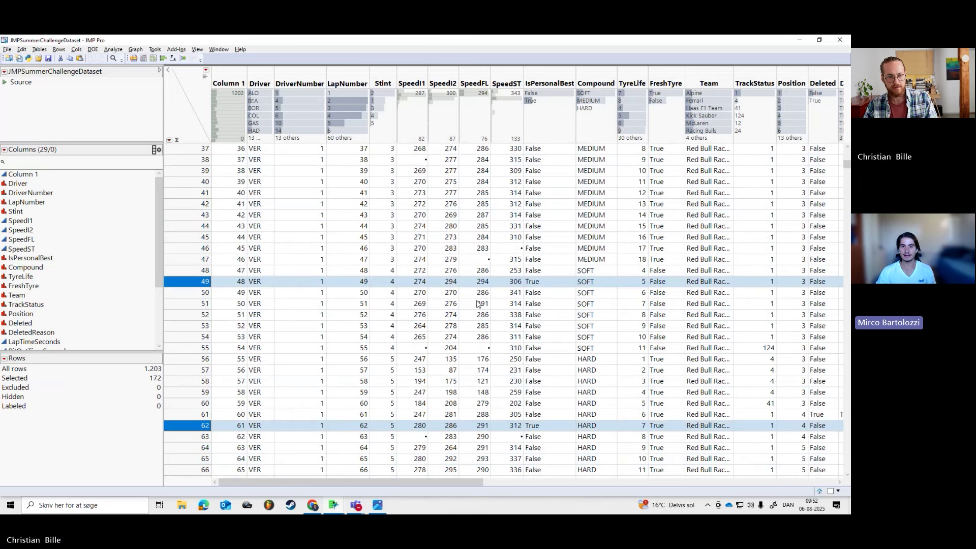
{"action": "scroll", "coordinate": [478, 304], "scroll_direction": "down", "scroll_amount": 7}
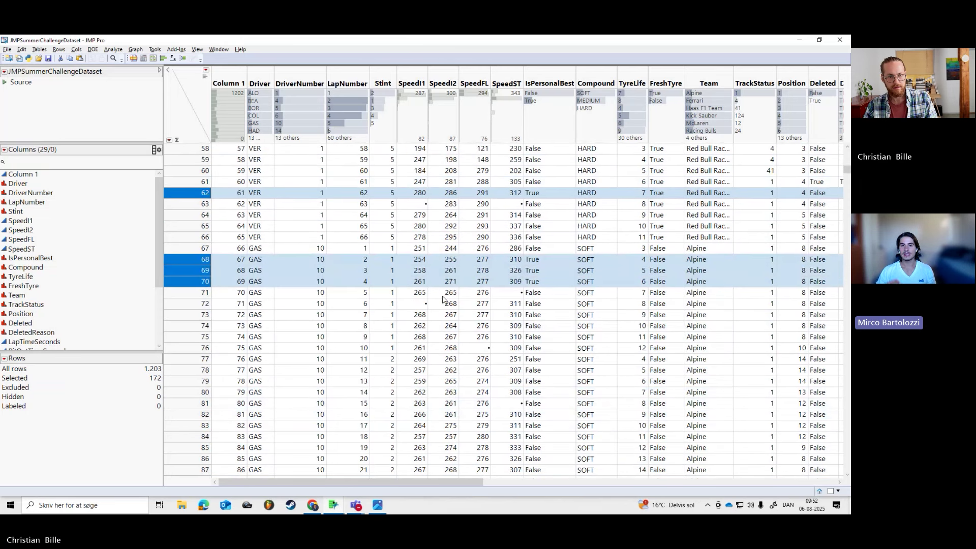
{"action": "left_click", "coordinate": [540, 259]}
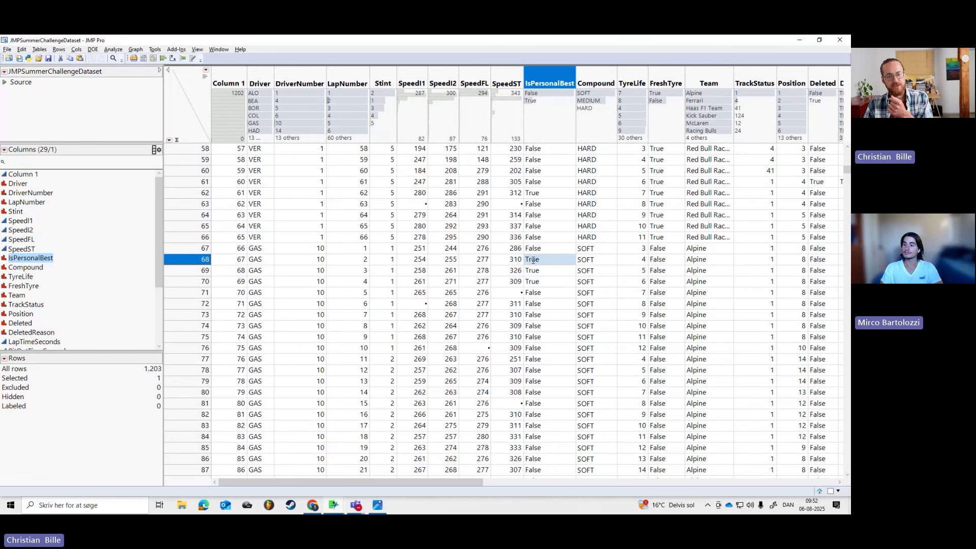
{"action": "key", "text": "ctrl+z"}
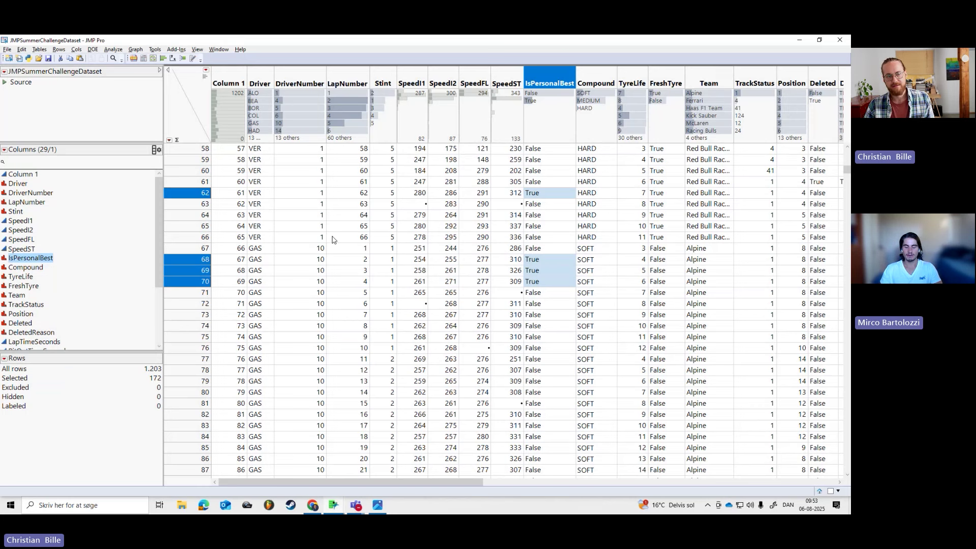
Step: Create distributions of LapNumber and IsPersonalBest to see on which laps the personal bests occur
{"action": "left_click", "coordinate": [153, 59]}
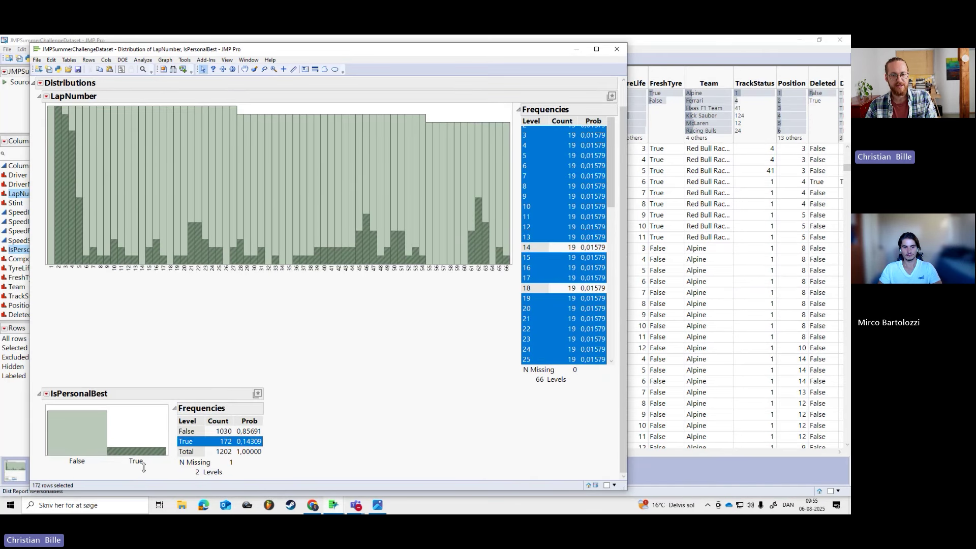
{"action": "mouse_move", "coordinate": [162, 334]}
{"action": "left_mouse_down"}
{"action": "mouse_move", "coordinate": [164, 284]}
{"action": "mouse_move", "coordinate": [210, 251]}
{"action": "mouse_move", "coordinate": [290, 297]}
{"action": "mouse_move", "coordinate": [408, 261]}
{"action": "mouse_move", "coordinate": [433, 295]}
{"action": "left_mouse_up"}
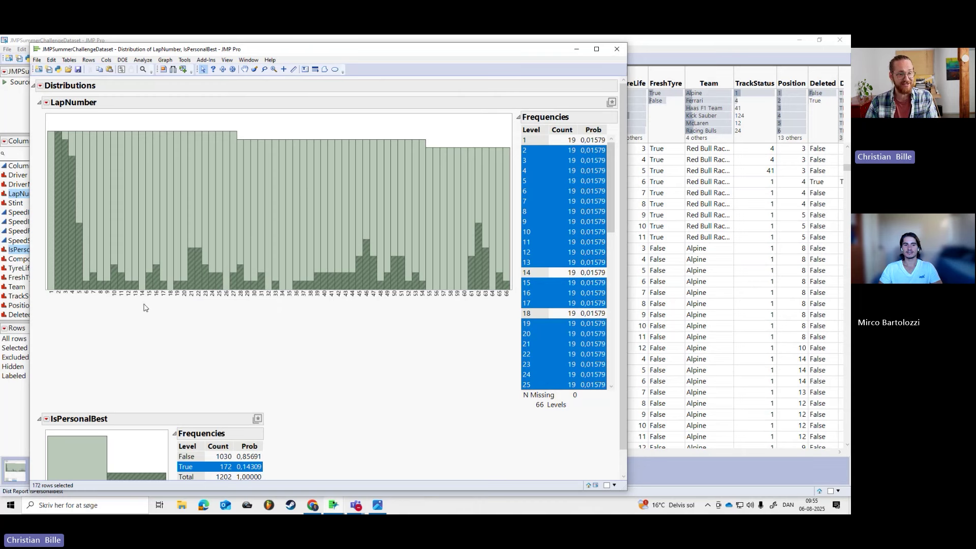
Step: Highlight the FreshTyre definition in the browser's data dictionary and select the FreshTyre cells of rows 1 to 13 in the JMP table
{"action": "left_click", "coordinate": [630, 95]}
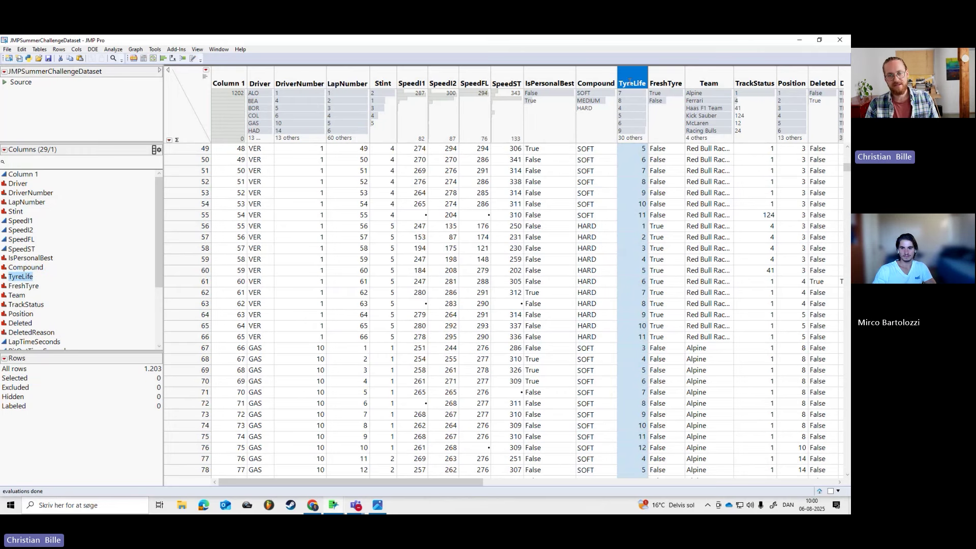
{"action": "scroll", "coordinate": [630, 82], "scroll_direction": "up", "scroll_amount": 2}
{"action": "key", "text": "alt+Tab"}
{"action": "left_click_drag", "start_coordinate": [490, 264], "coordinate": [639, 269]}
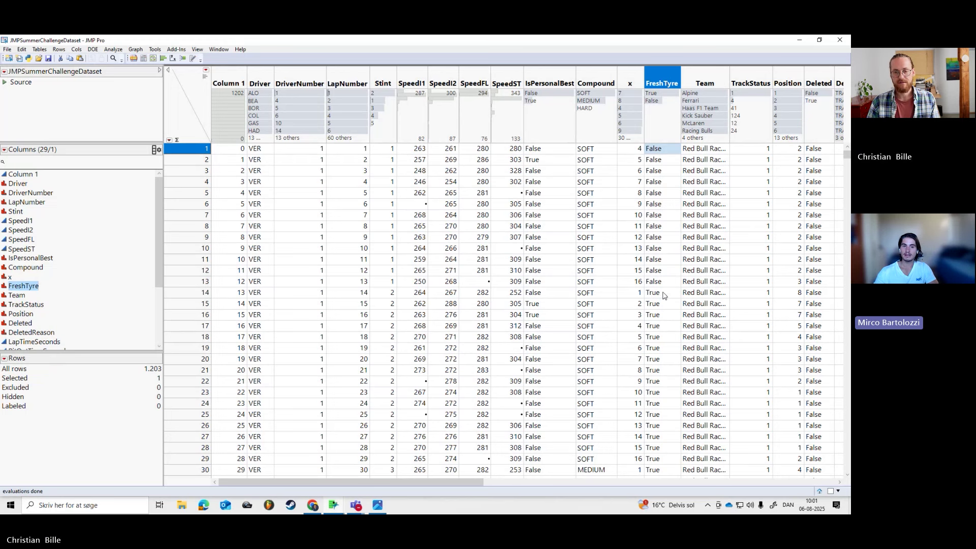
{"action": "left_click", "coordinate": [657, 294]}
{"action": "left_click_drag", "start_coordinate": [658, 149], "coordinate": [662, 281]}
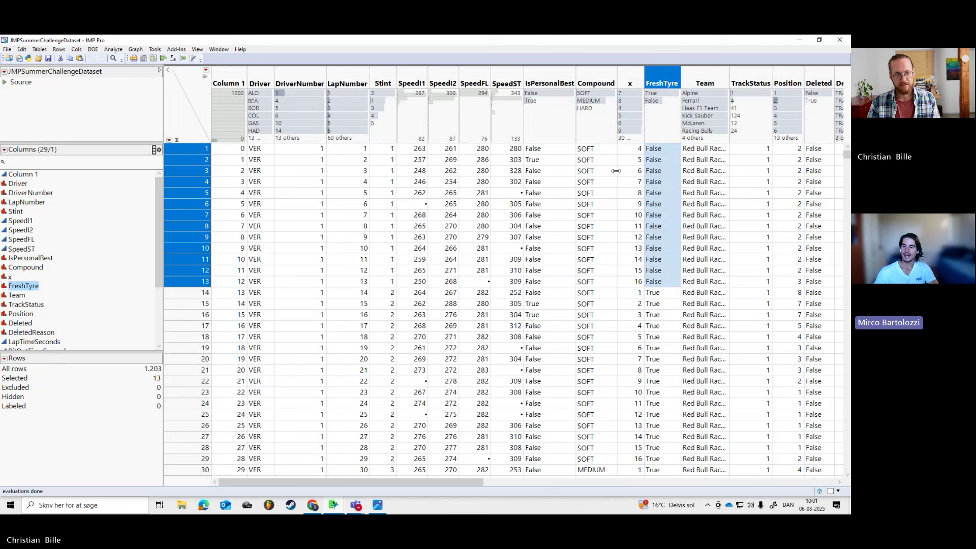
Step: Switch to the browser and copy the column name TyreLife from the data dictionary
{"action": "left_click", "coordinate": [11, 277]}
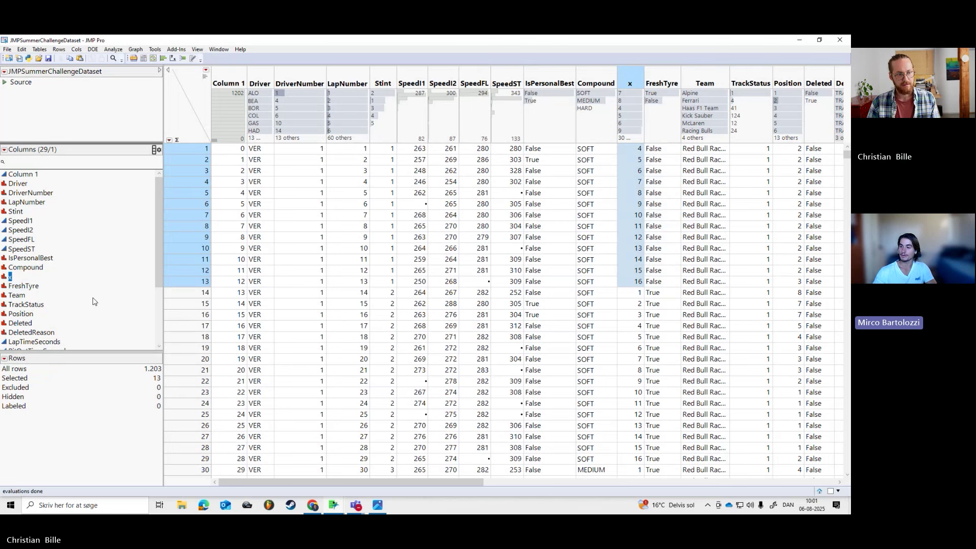
{"action": "left_click", "coordinate": [632, 87]}
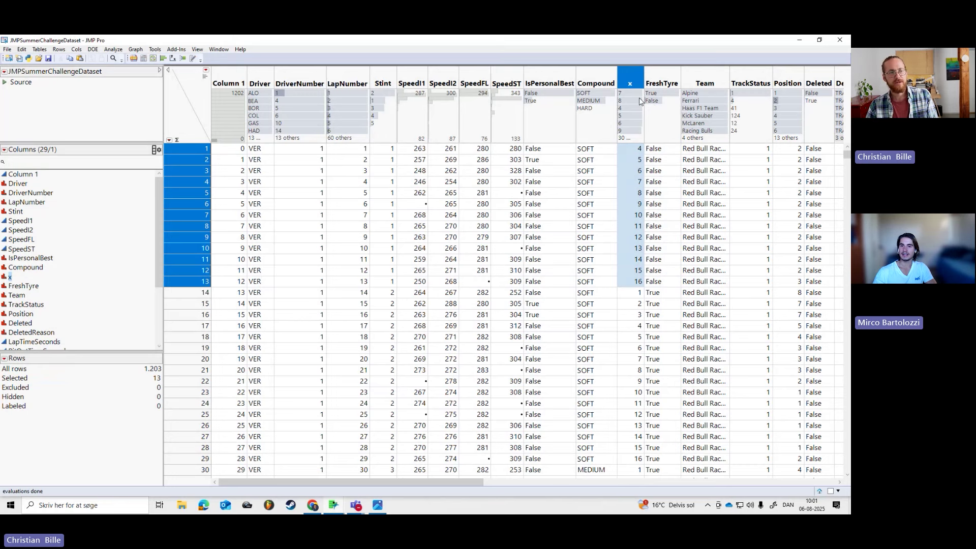
{"action": "key", "text": "alt+Tab"}
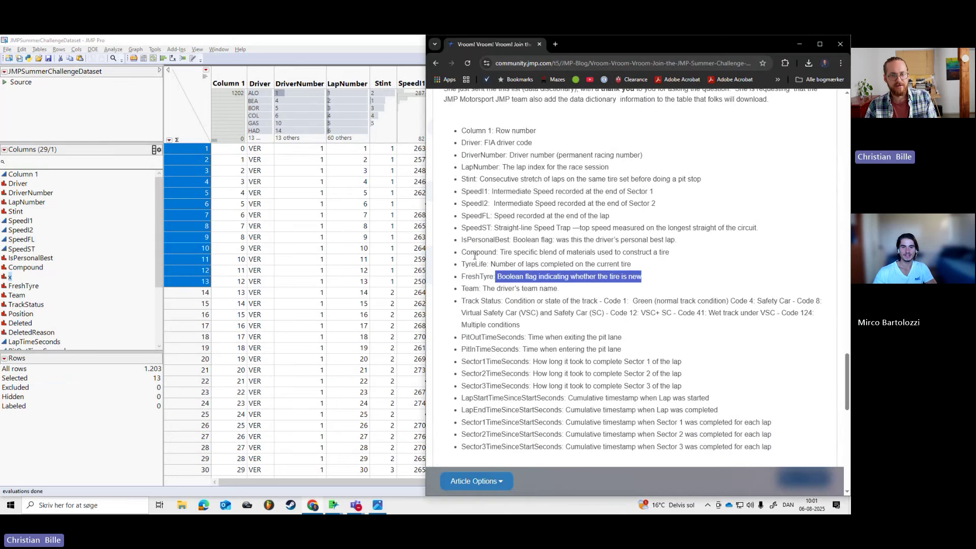
{"action": "double_click", "coordinate": [474, 265]}
{"action": "key", "text": "ctrl+c"}
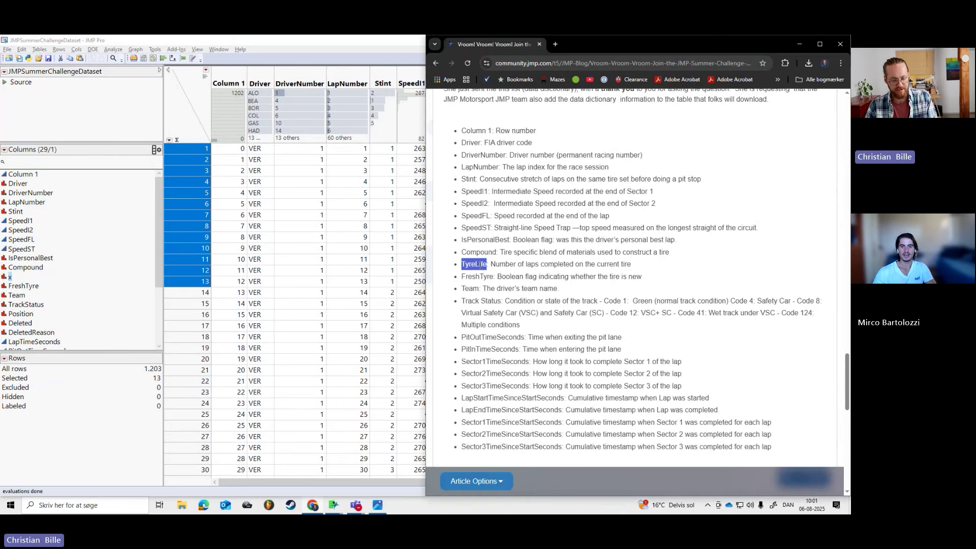
Step: Switch back to the JMP table and rename column x as TyreLife
{"action": "left_click", "coordinate": [9, 276]}
{"action": "left_click", "coordinate": [10, 277]}
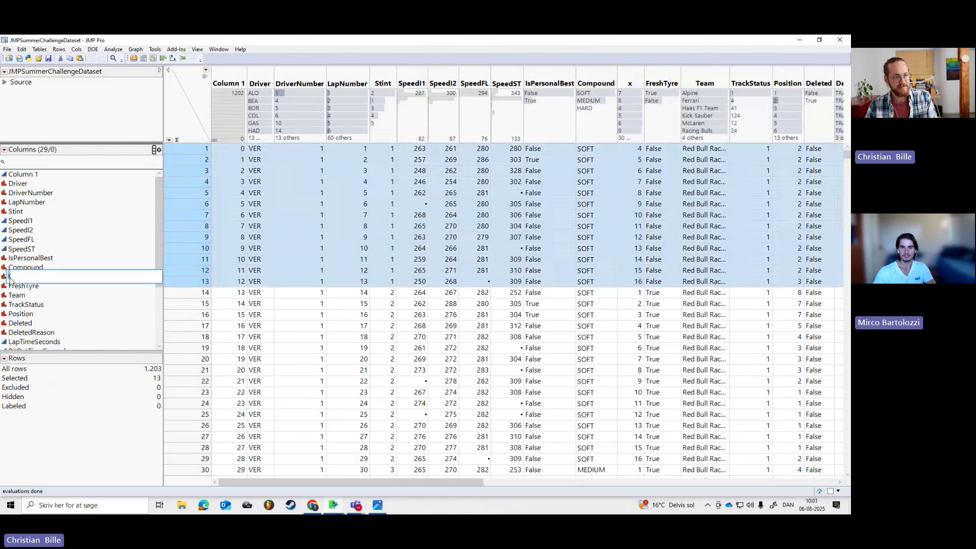
{"action": "key", "text": "ctrl+v"}
{"action": "key", "text": "ctrl+a"}
{"action": "key", "text": "ctrl+v"}
{"action": "left_click", "coordinate": [34, 293]}
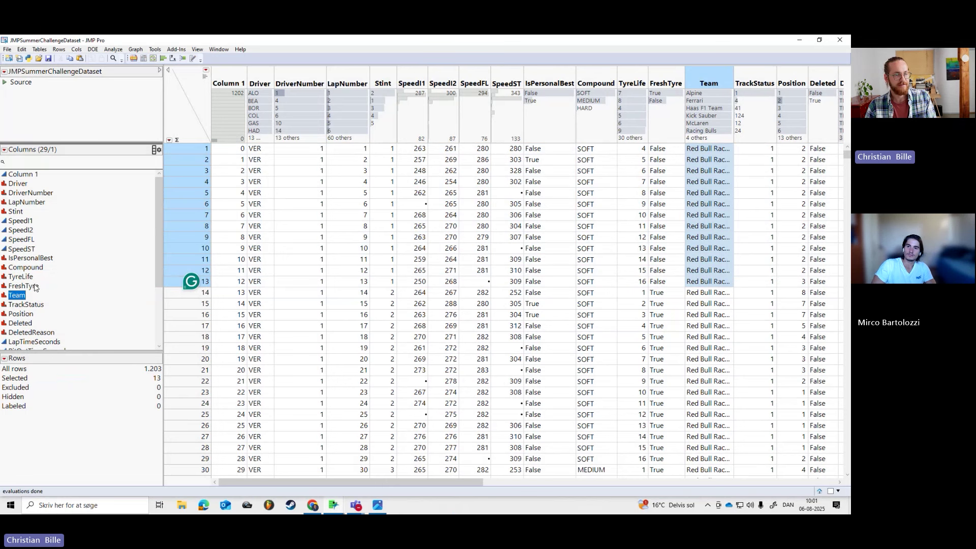
Step: Select the FreshTyre column and the Team column in turn to examine their values
{"action": "left_click", "coordinate": [36, 286]}
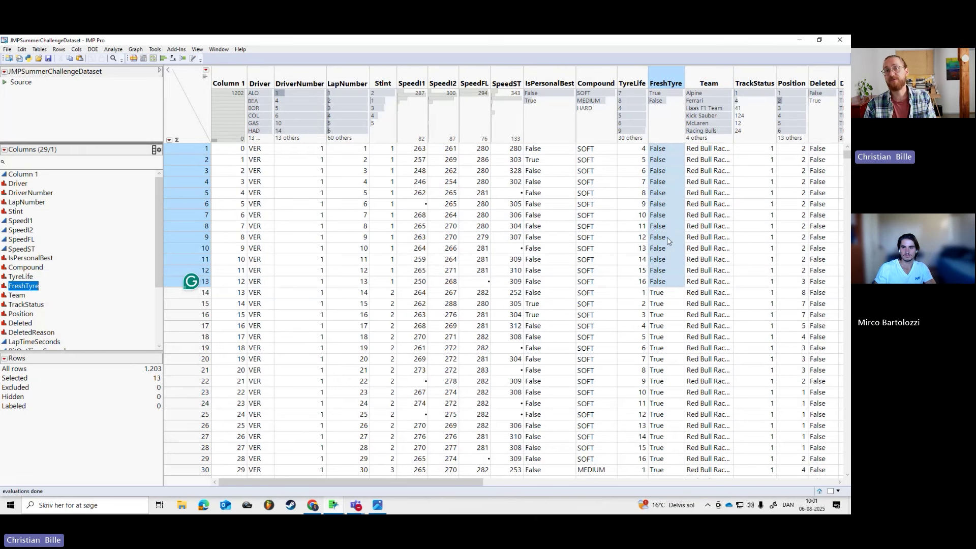
{"action": "left_click_drag", "start_coordinate": [666, 84], "coordinate": [333, 85]}
{"action": "left_click", "coordinate": [336, 84]}
Step: Switch to the browser and highlight the full Track Status definition in the data dictionary
{"action": "key", "text": "alt+Tab"}
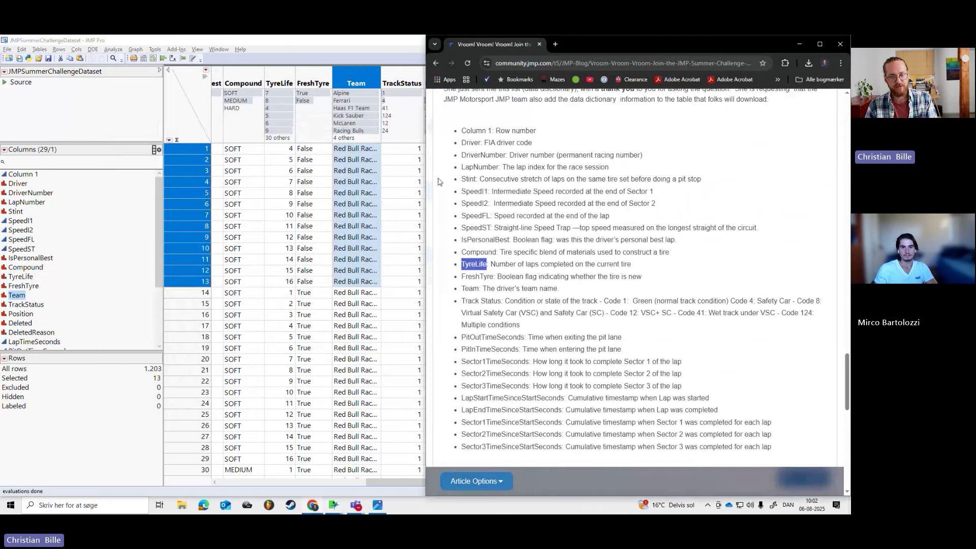
{"action": "scroll", "coordinate": [473, 301], "scroll_direction": "down", "scroll_amount": 1}
{"action": "left_click_drag", "start_coordinate": [464, 256], "coordinate": [823, 258]}
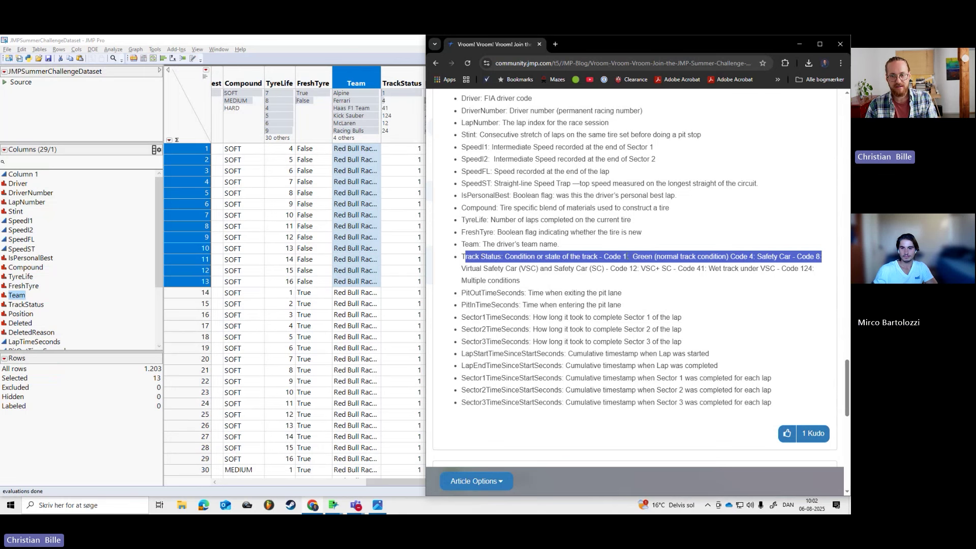
{"action": "triple_click", "coordinate": [605, 256]}
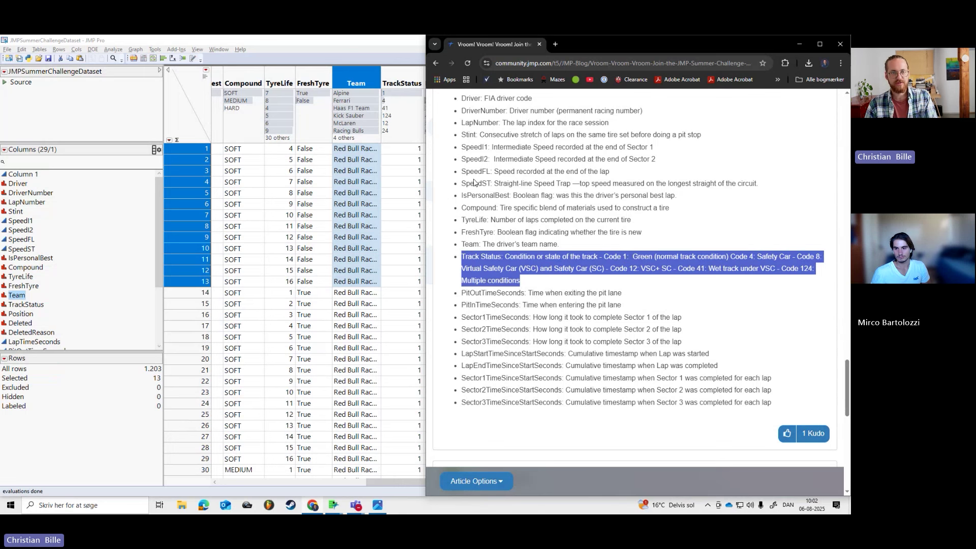
Step: Switch back to the JMP data table and make the column header graphs taller
{"action": "left_click", "coordinate": [395, 122]}
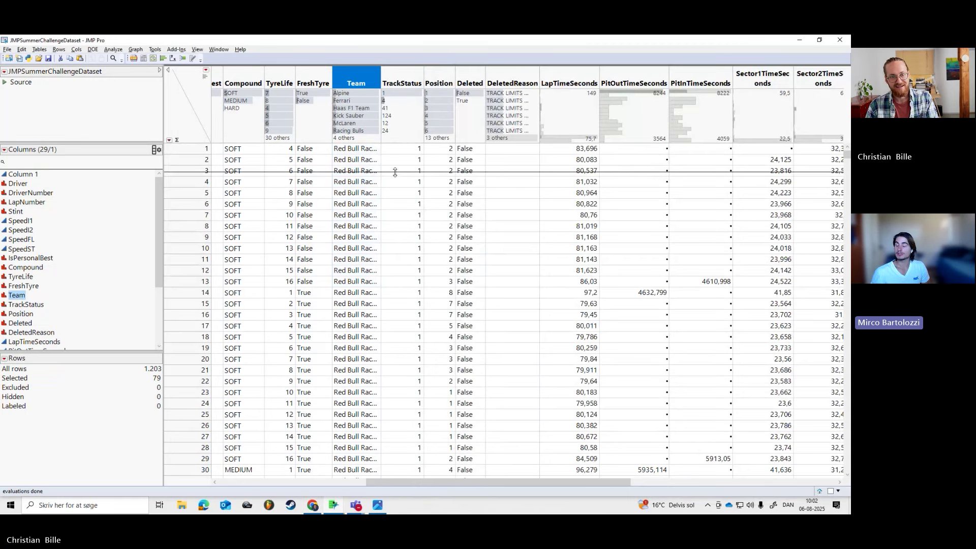
{"action": "left_click_drag", "start_coordinate": [392, 144], "coordinate": [392, 173]}
Step: Consult the Track Status definition in the browser and select the JMP rows of individual TrackStatus codes in turn, ending with code 4
{"action": "key", "text": "alt+Tab"}
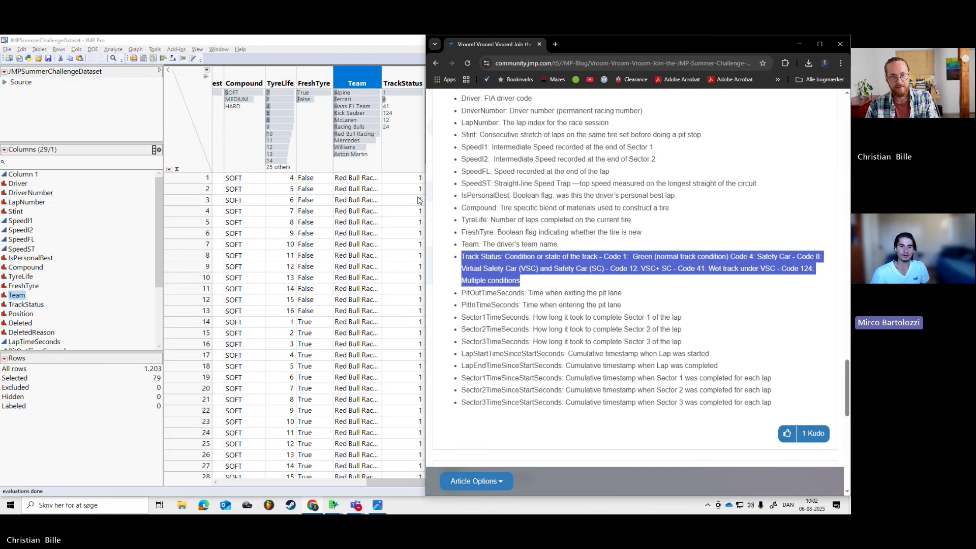
{"action": "left_click", "coordinate": [401, 133]}
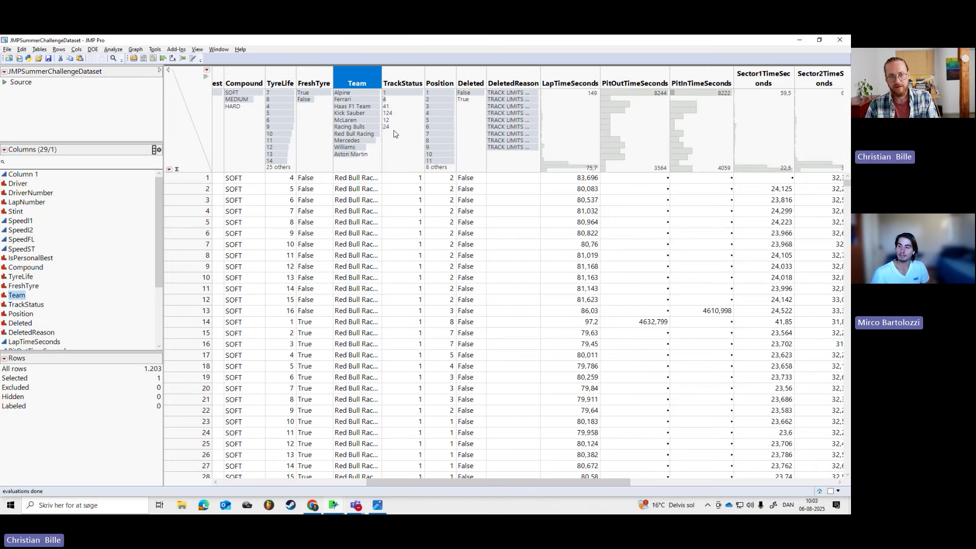
{"action": "left_click", "coordinate": [389, 100]}
{"action": "left_click", "coordinate": [391, 107]}
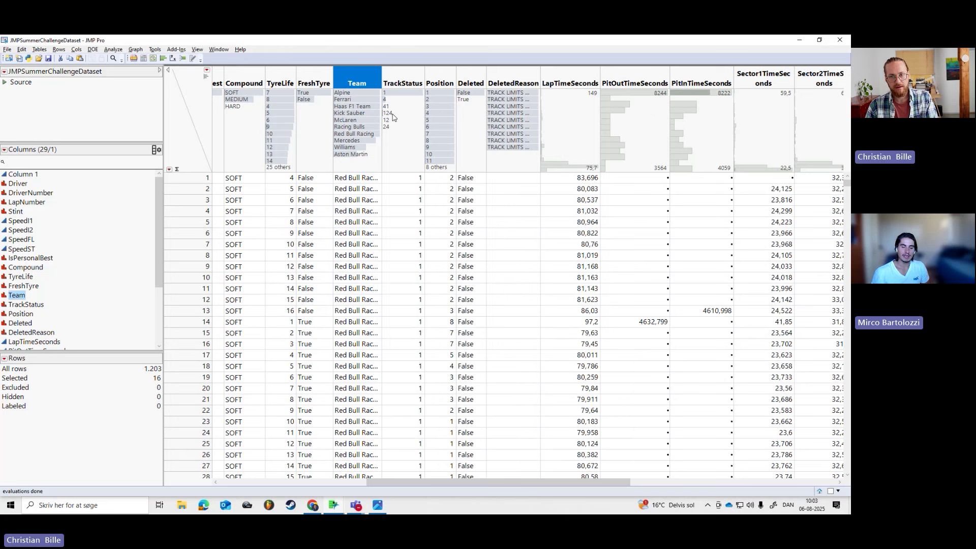
{"action": "left_click", "coordinate": [394, 101]}
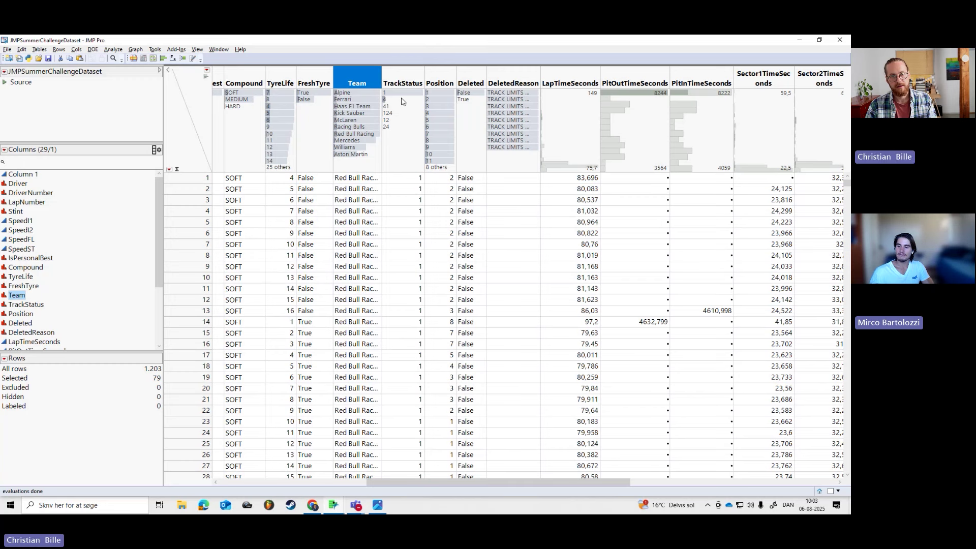
Step: Compare the TrackStatus codes in the JMP table with the Track Status definition in the browser's data dictionary
{"action": "key", "text": "alt+Tab"}
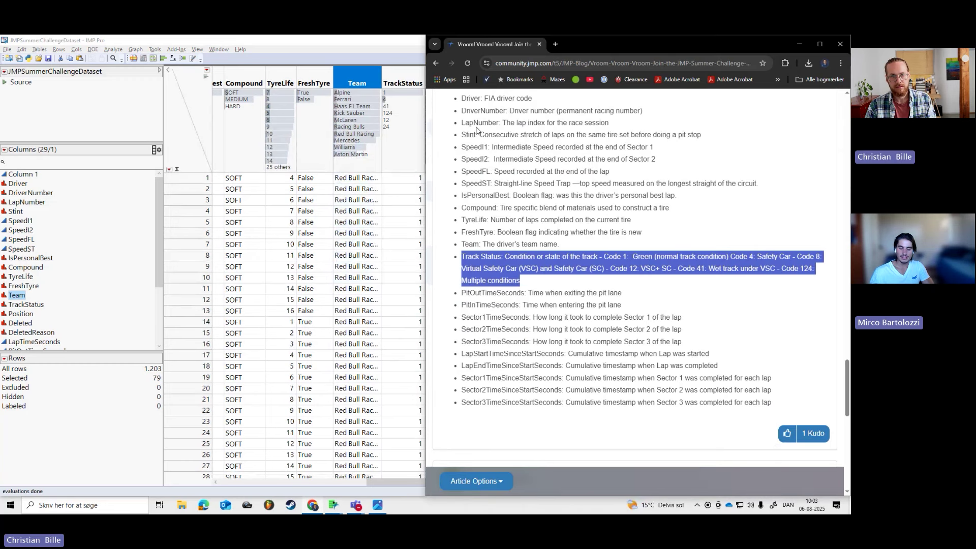
{"action": "key", "text": "alt+Tab"}
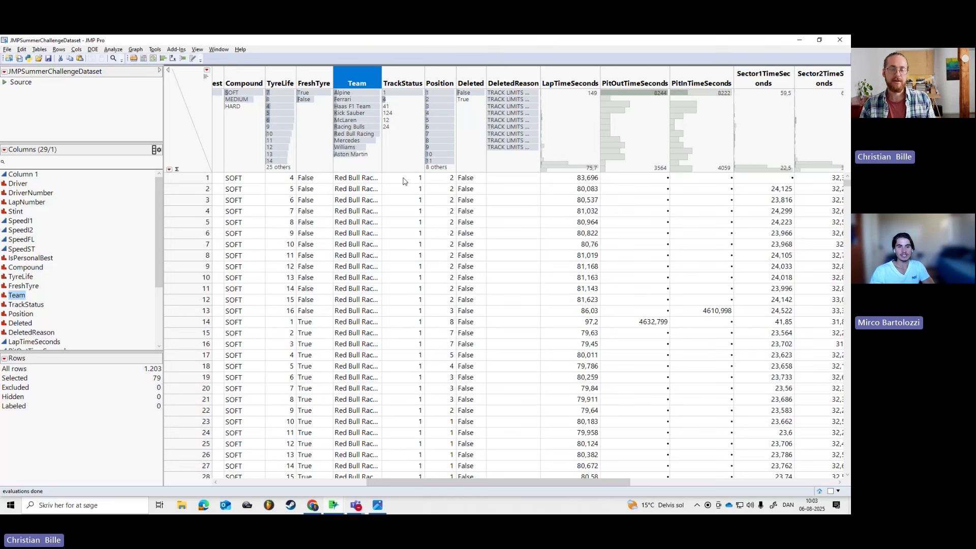
{"action": "key", "text": "alt+Tab"}
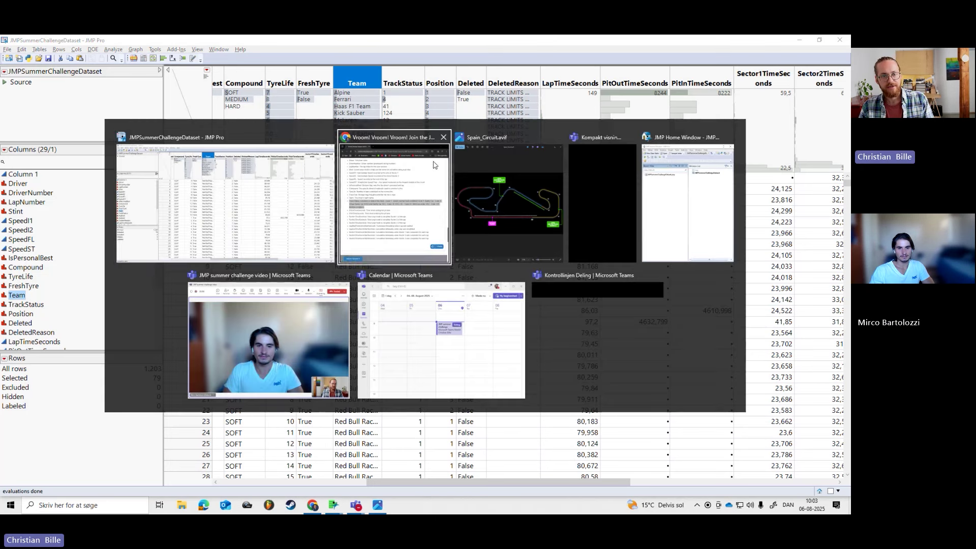
{"action": "key", "text": "alt+Tab"}
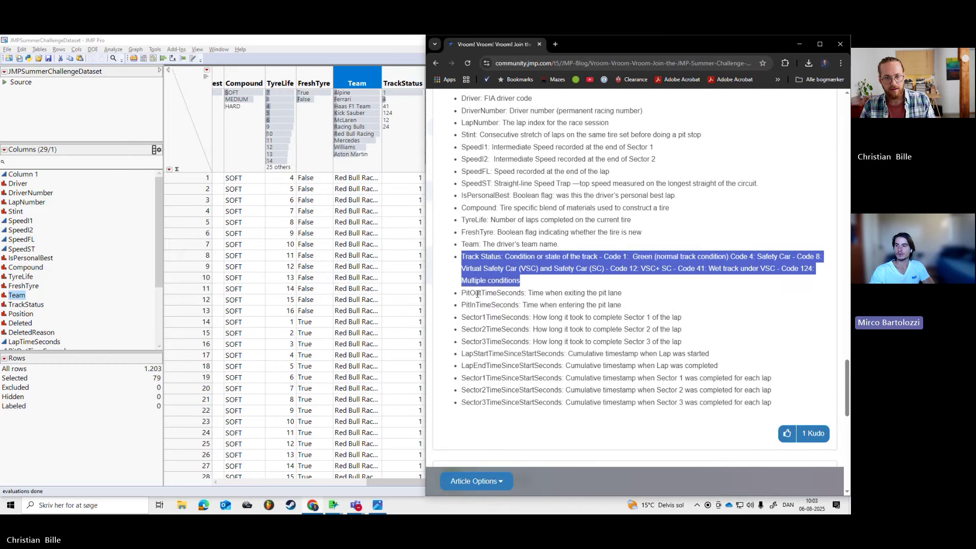
Step: Switch back to the JMP table and select the Position, Deleted, DeletedReason and LapTimeSeconds columns in turn
{"action": "left_click", "coordinate": [398, 154]}
{"action": "left_click", "coordinate": [431, 77]}
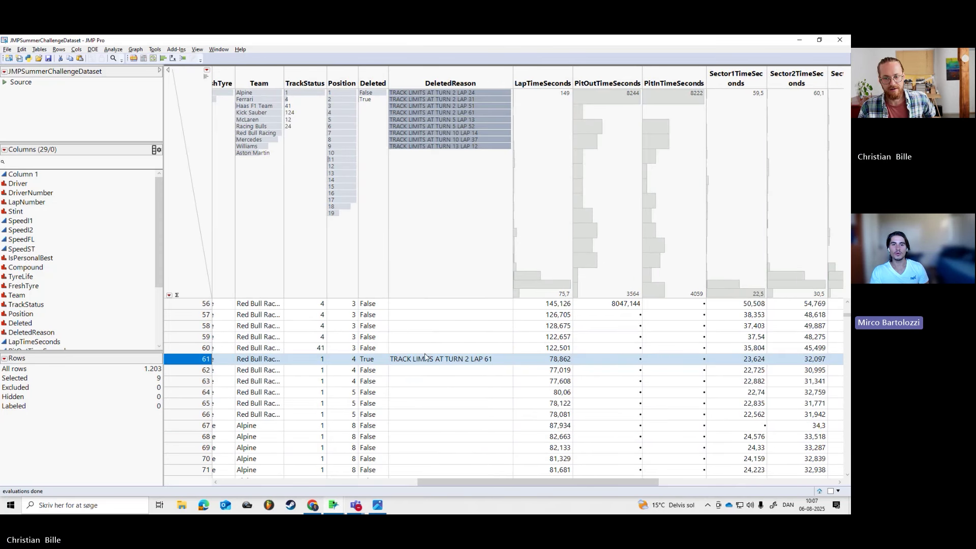
{"action": "left_click", "coordinate": [377, 83]}
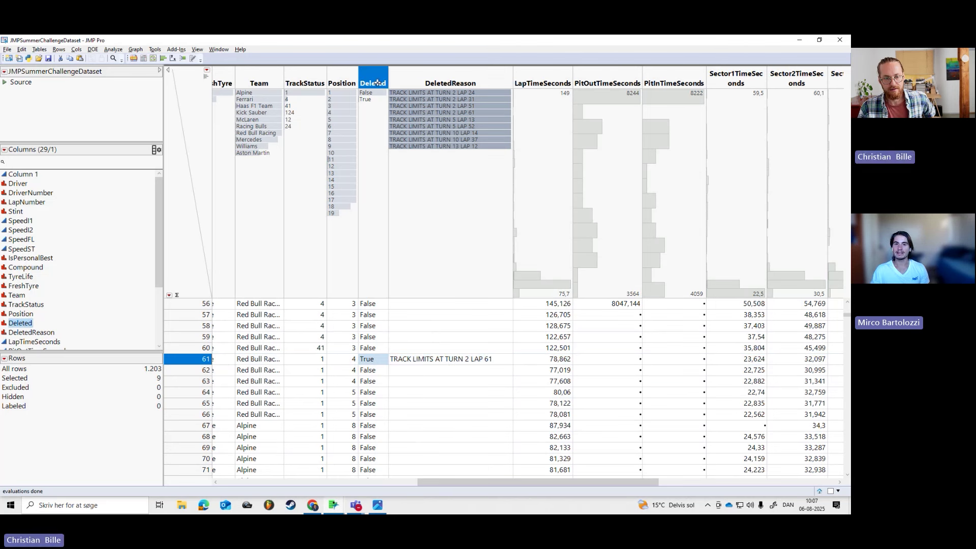
{"action": "left_click", "coordinate": [410, 80]}
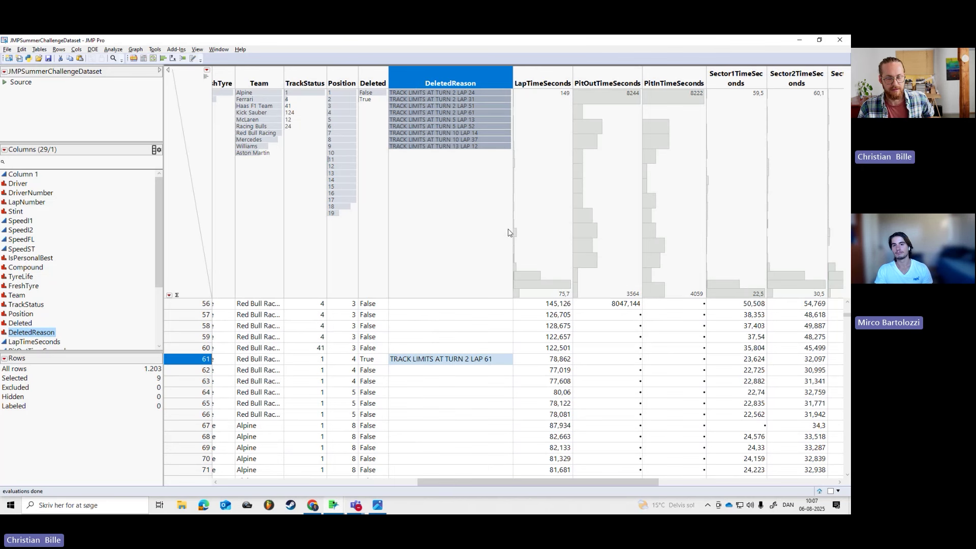
{"action": "left_click", "coordinate": [566, 77]}
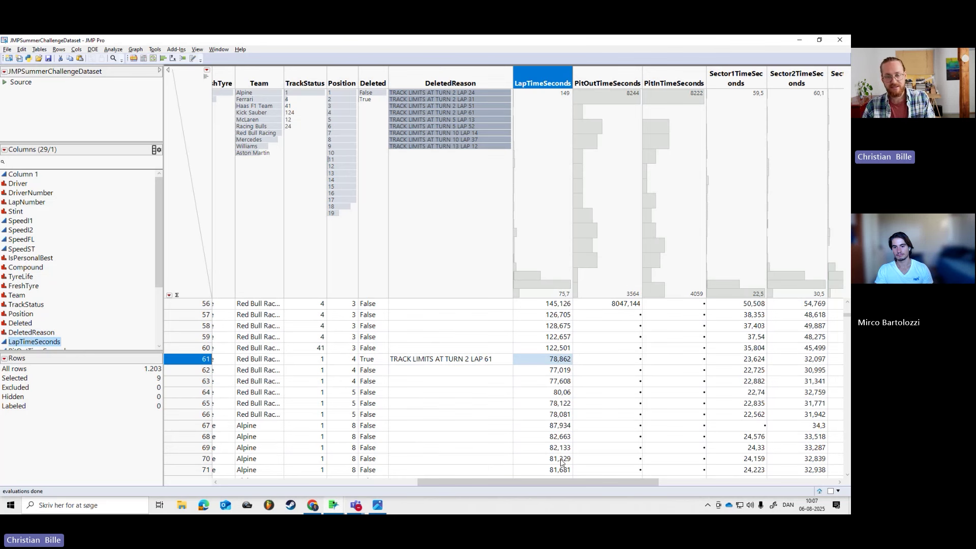
Step: Select the first row's LapTimeSeconds value, and the PitOutTimeSeconds and PitInTimeSeconds columns in turn
{"action": "scroll", "coordinate": [553, 431], "scroll_direction": "up", "scroll_amount": 18}
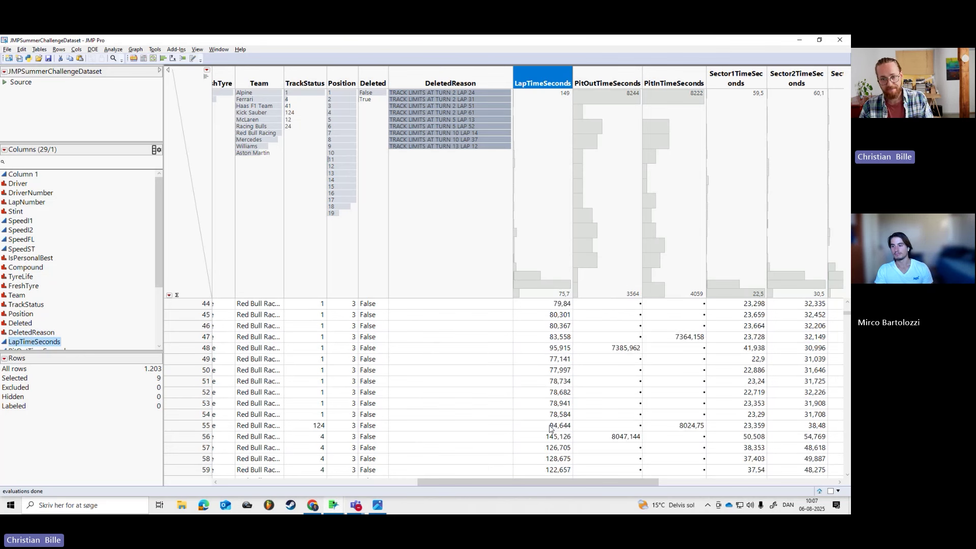
{"action": "left_click", "coordinate": [556, 303]}
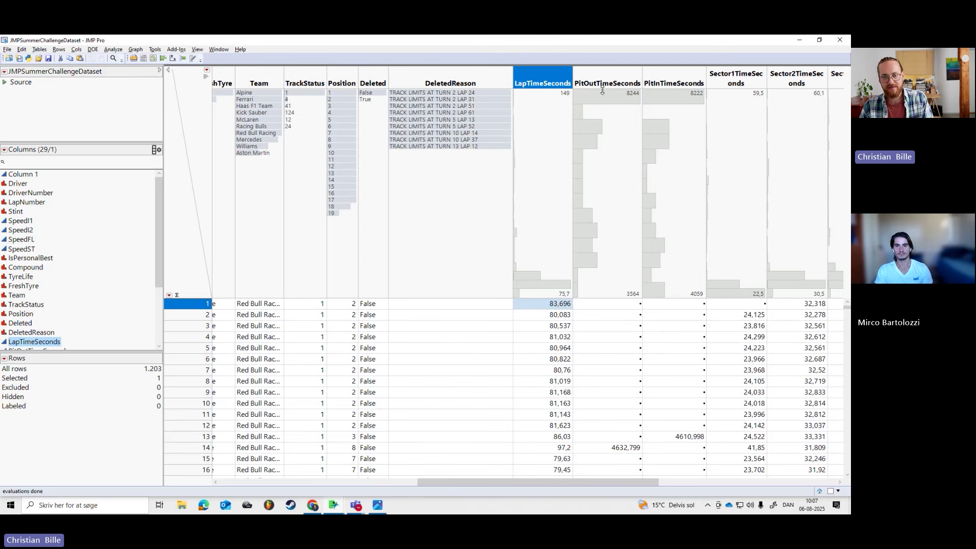
{"action": "left_click", "coordinate": [620, 82]}
{"action": "left_click", "coordinate": [674, 82]}
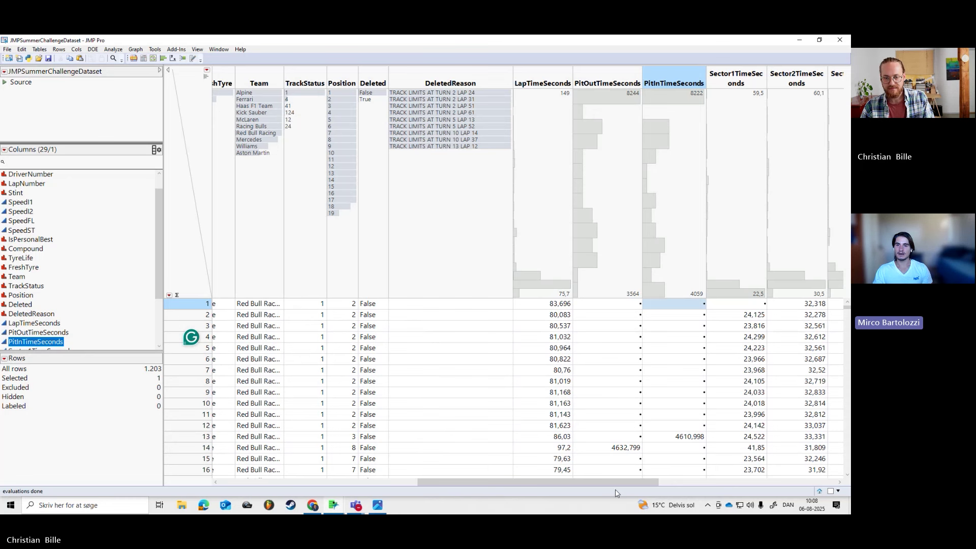
Step: Examine the pit-in and pit-out times in rows 13 and 14 and select row 13's PitInTimeSeconds value
{"action": "scroll", "coordinate": [655, 447], "scroll_direction": "down", "scroll_amount": 1}
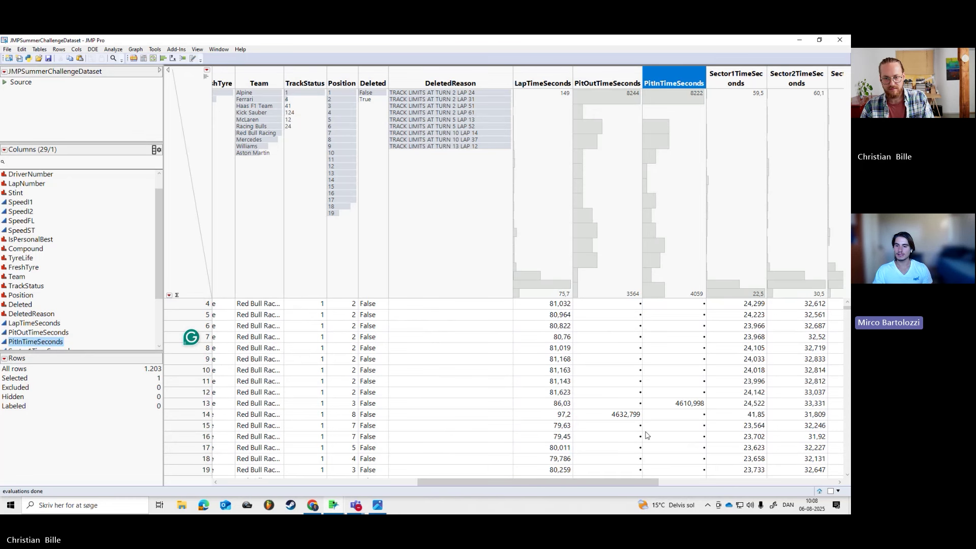
{"action": "left_click_drag", "start_coordinate": [640, 481], "coordinate": [671, 481]}
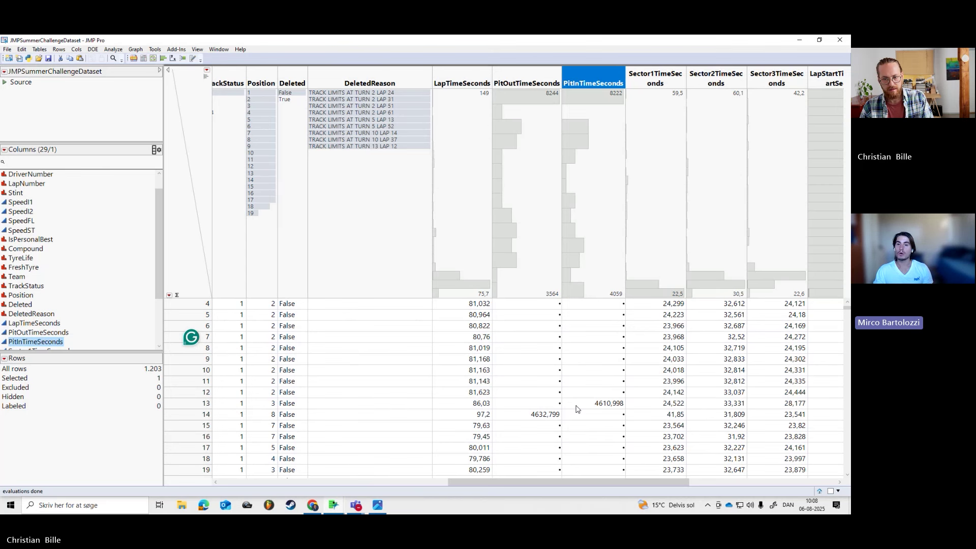
{"action": "scroll", "coordinate": [570, 410], "scroll_direction": "down", "scroll_amount": 1}
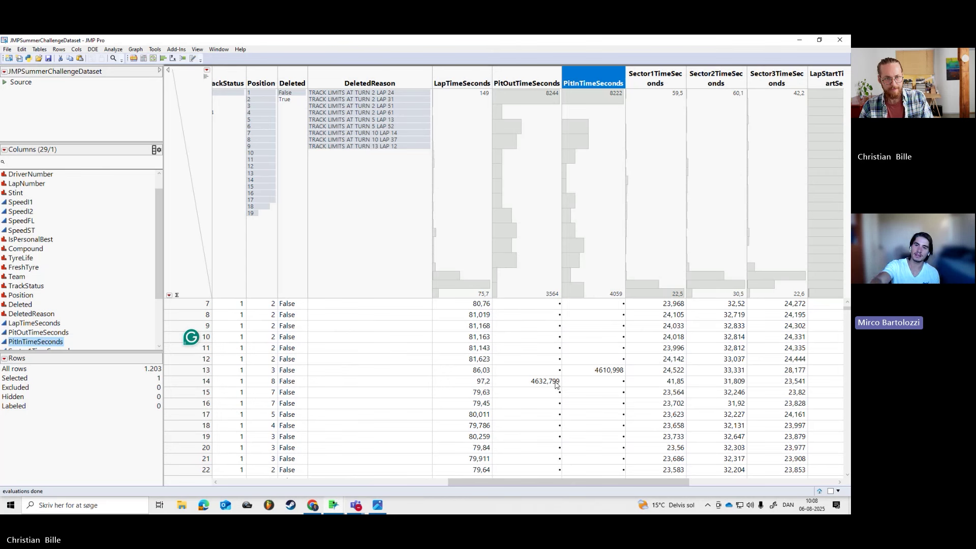
{"action": "scroll", "coordinate": [575, 394], "scroll_direction": "up", "scroll_amount": 1}
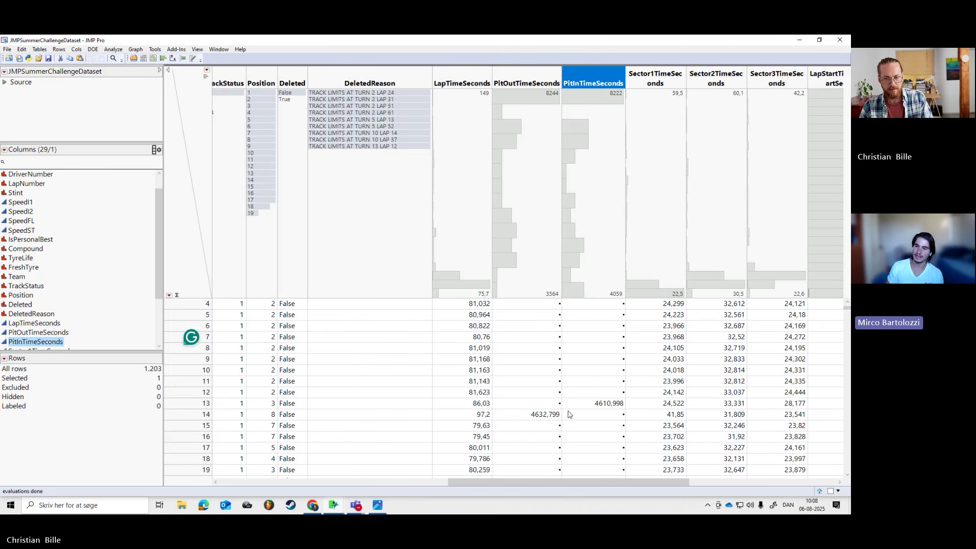
{"action": "left_click", "coordinate": [595, 404]}
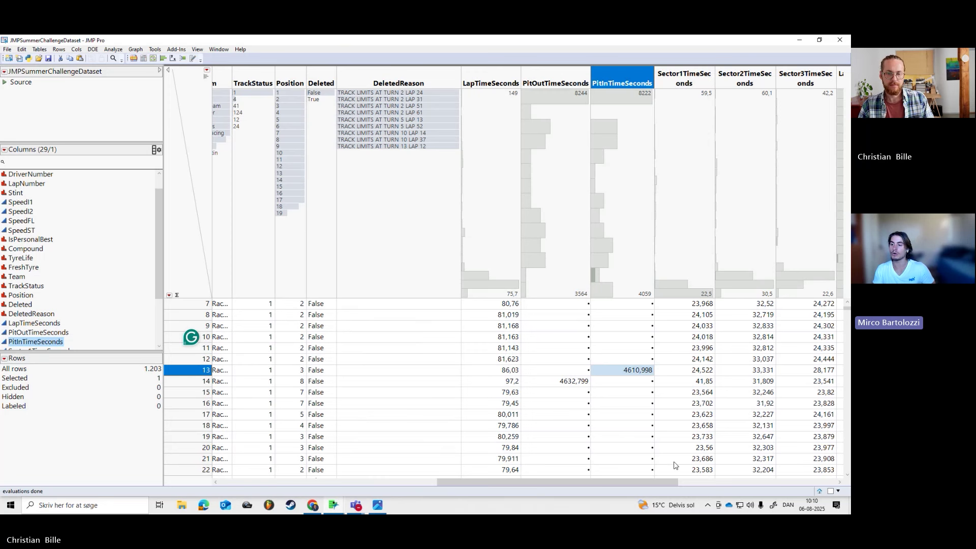
Step: Select the three sector time columns, consult the Spain circuit map for the sectors, and return to the JMP table with these columns selected
{"action": "left_click_drag", "start_coordinate": [684, 78], "coordinate": [806, 79]}
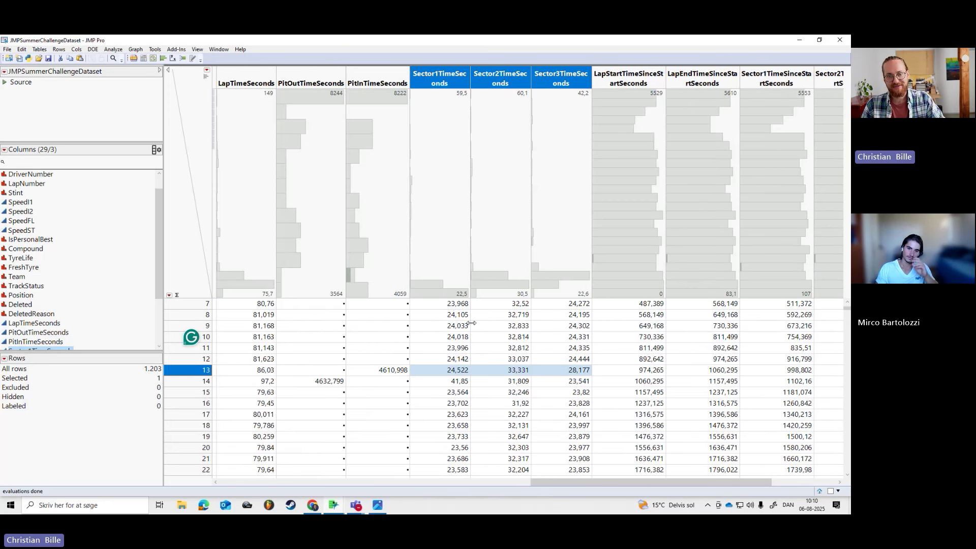
{"action": "key", "text": "alt+Tab"}
{"action": "key", "text": "alt+Tab"}
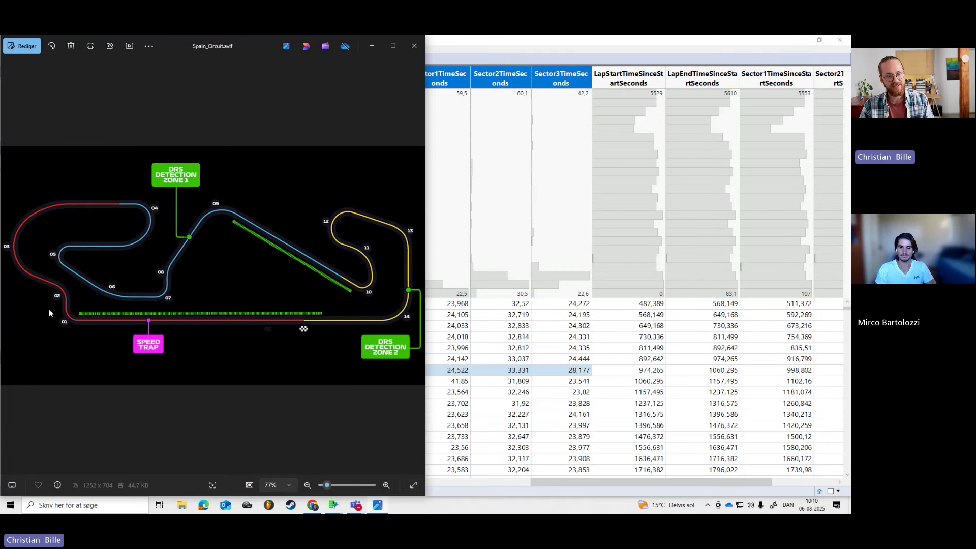
{"action": "key", "text": "alt+Tab"}
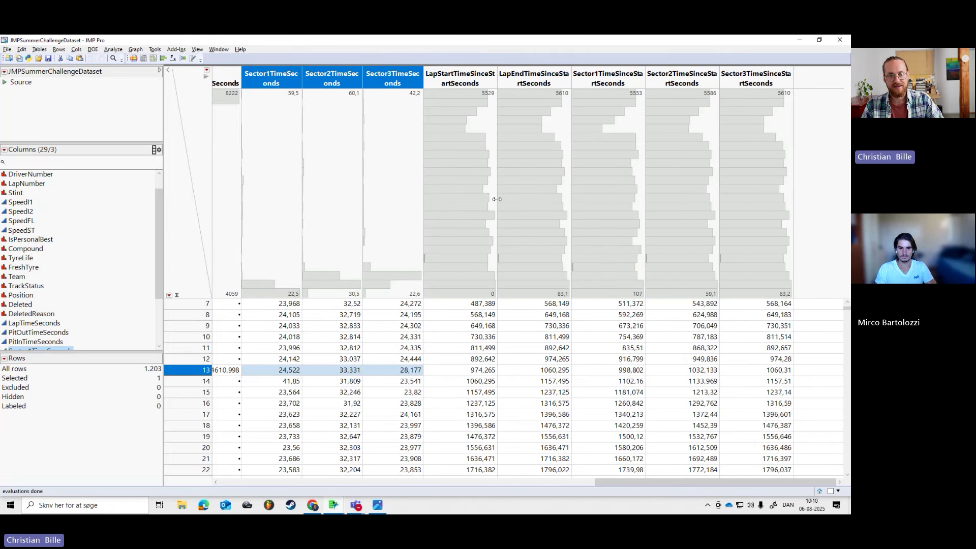
{"action": "left_click", "coordinate": [468, 78]}
{"action": "left_click_drag", "start_coordinate": [280, 84], "coordinate": [379, 83]}
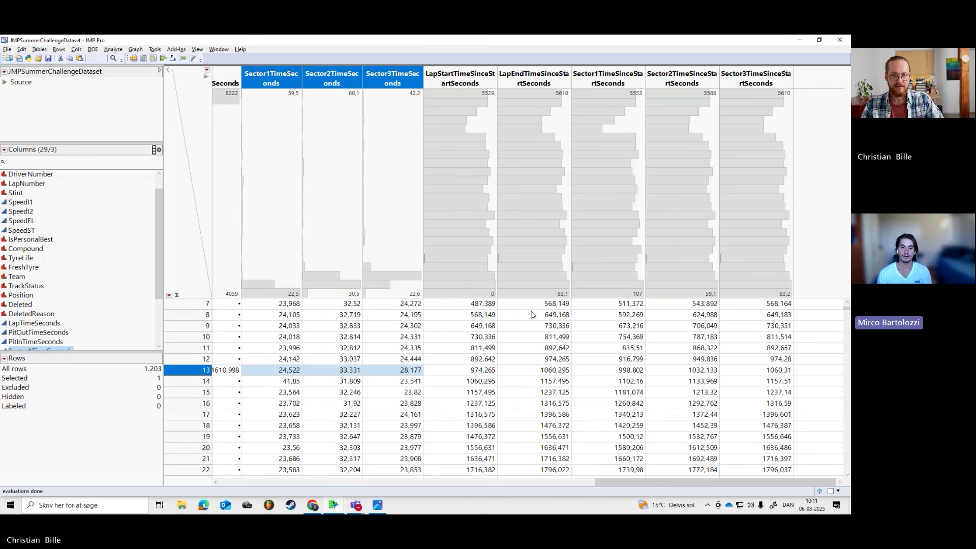
Step: Select the LapStartTimeSinceStartSeconds column and its values in the first six rows
{"action": "scroll", "coordinate": [71, 285], "scroll_direction": "down", "scroll_amount": 3}
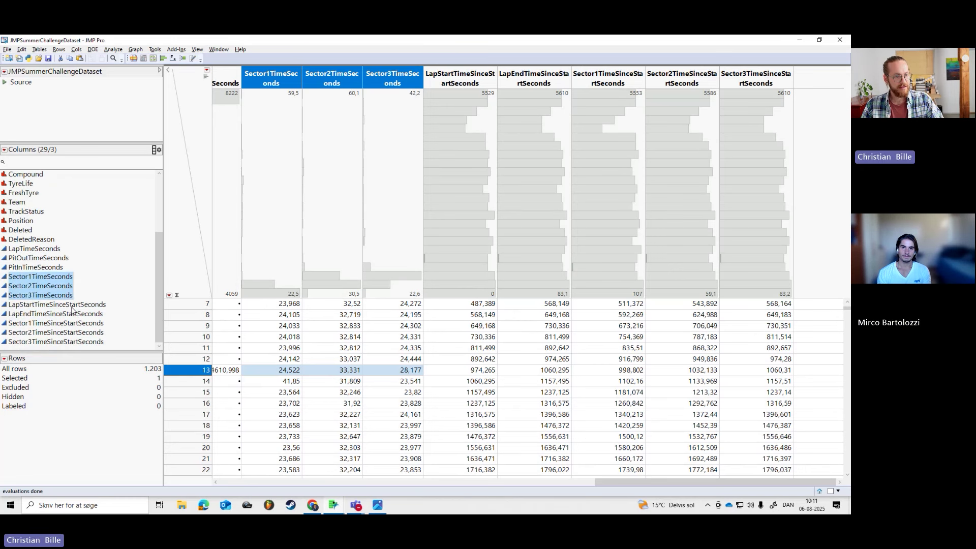
{"action": "left_click", "coordinate": [71, 307]}
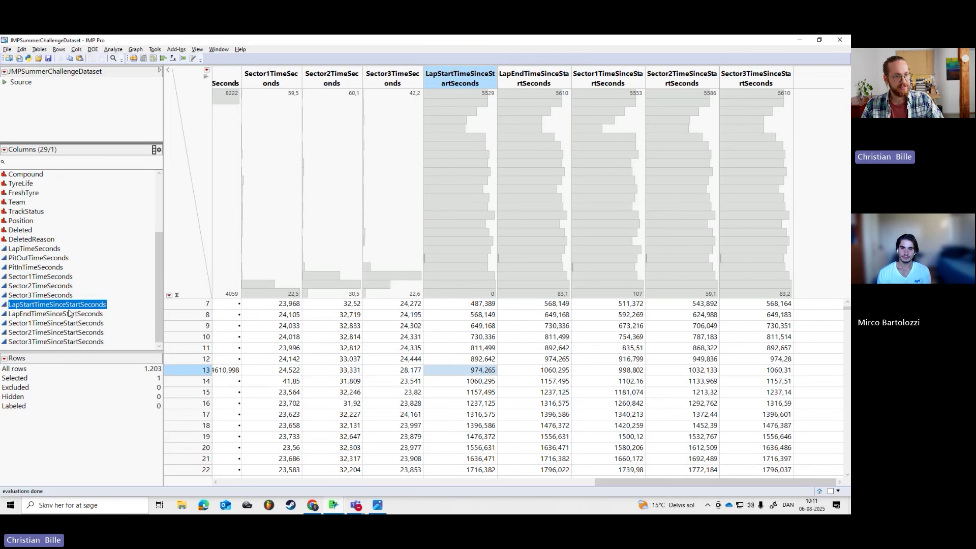
{"action": "scroll", "coordinate": [465, 312], "scroll_direction": "up", "scroll_amount": 2}
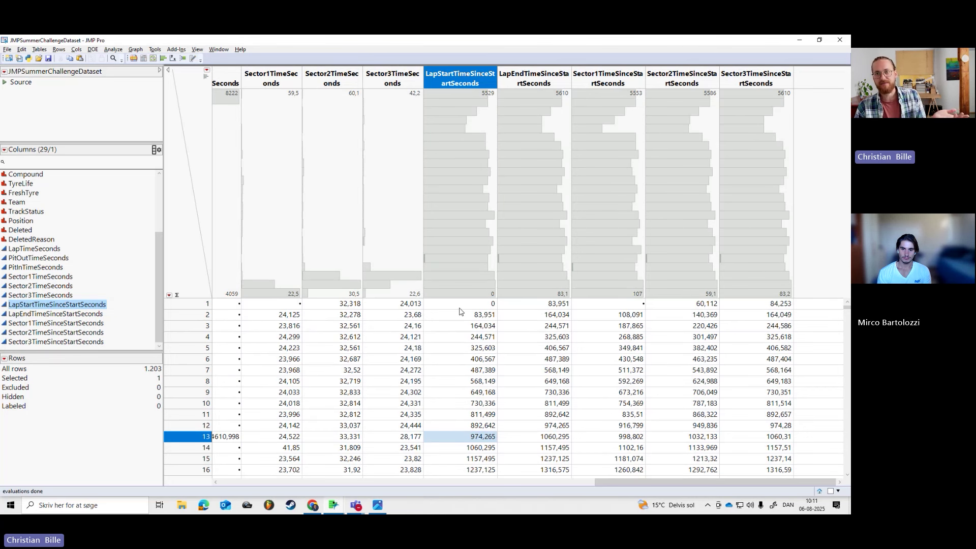
{"action": "left_click_drag", "start_coordinate": [459, 305], "coordinate": [471, 354]}
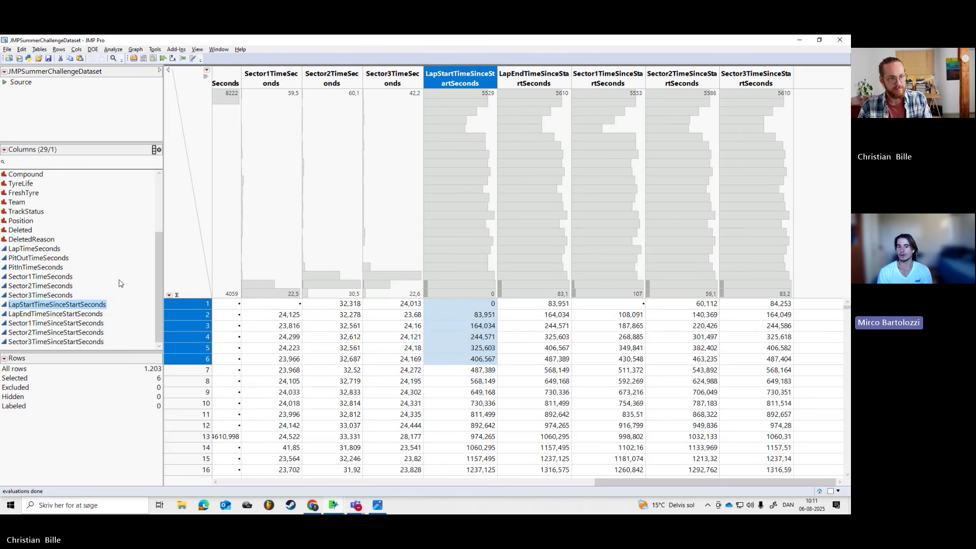
Step: Move LapTimeSeconds directly before LapStartTimeSinceStartSeconds and compare its first two values with row 3's lap start time
{"action": "left_click_drag", "start_coordinate": [34, 248], "coordinate": [34, 300]}
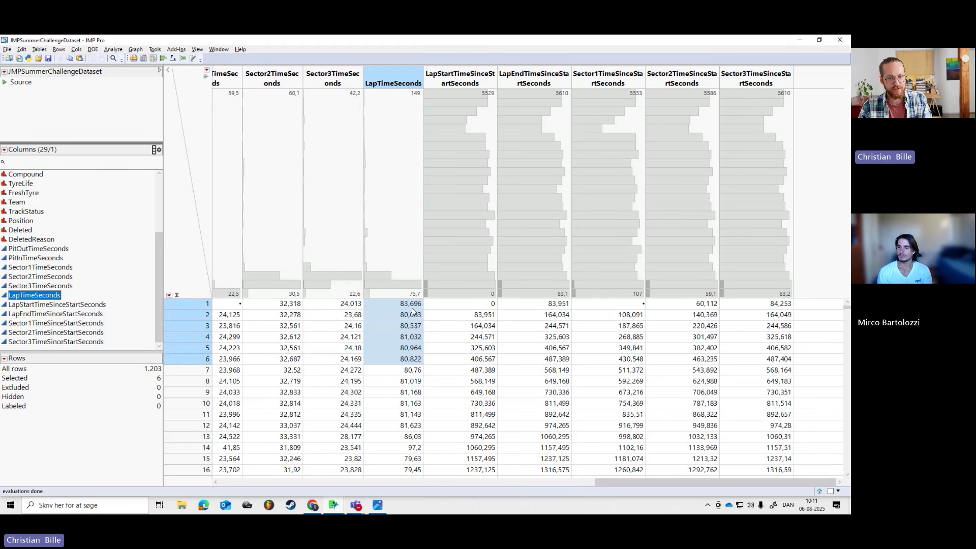
{"action": "left_click_drag", "start_coordinate": [413, 304], "coordinate": [415, 317]}
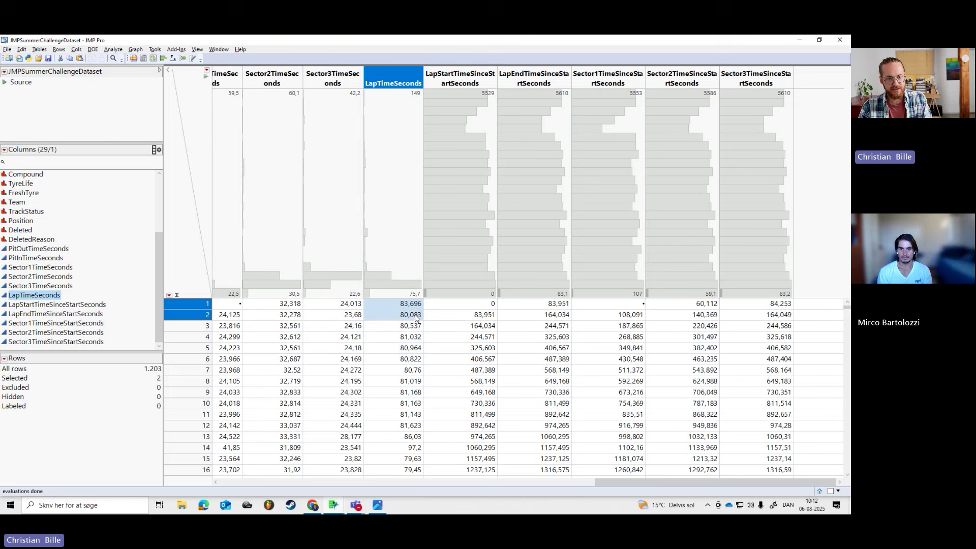
{"action": "left_click", "coordinate": [470, 329]}
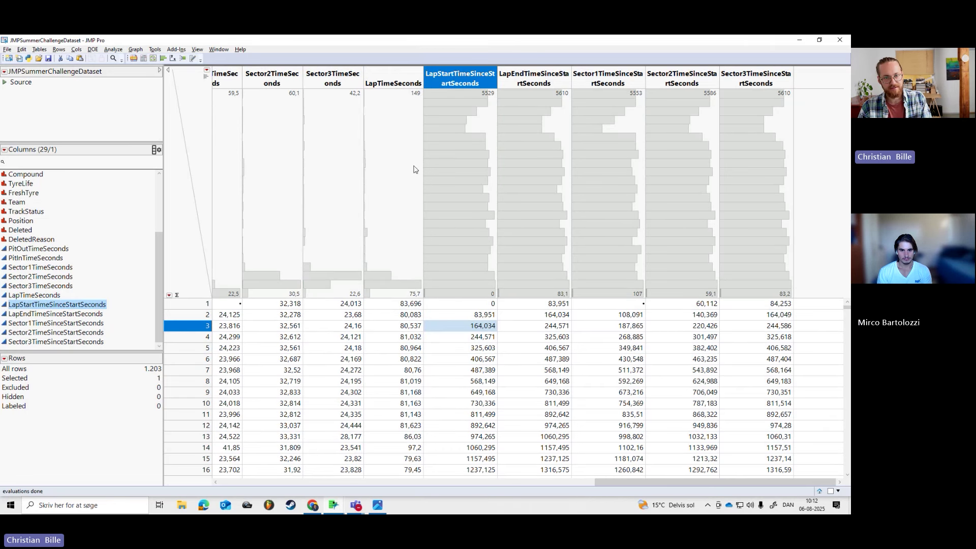
Step: Add a new numeric column named "Cum time" after the LapTimeSeconds column
{"action": "left_click", "coordinate": [403, 78]}
{"action": "left_click", "coordinate": [76, 49]}
{"action": "left_click", "coordinate": [96, 59]}
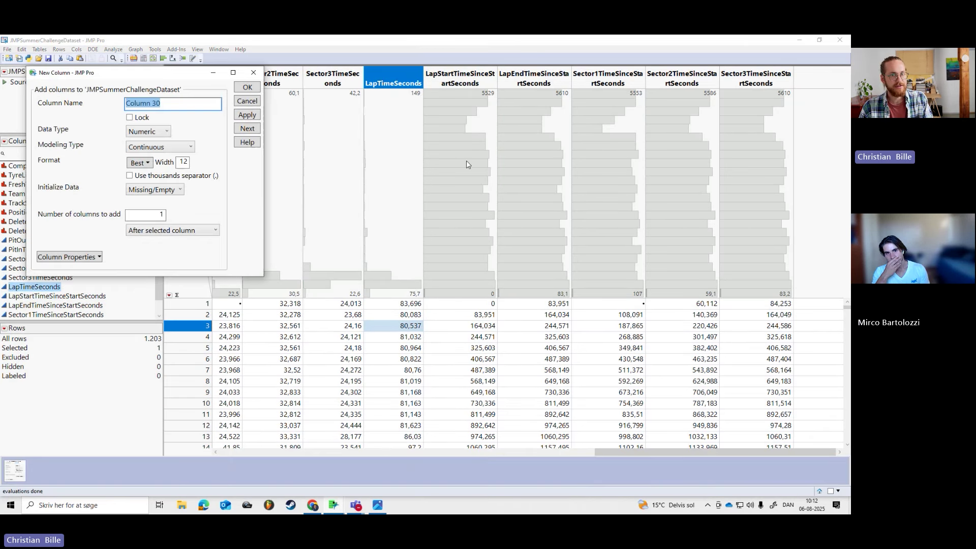
{"action": "type", "text": "Cum time"}
{"action": "key", "text": "Return"}
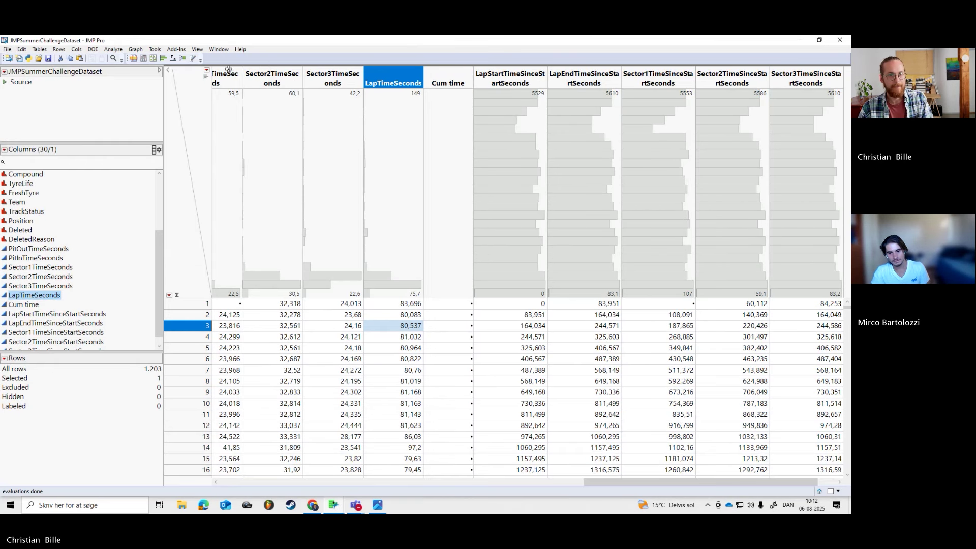
Step: Start a formula for the Cum time column with the Col Cumulative Sum function
{"action": "left_click", "coordinate": [446, 80]}
{"action": "right_click", "coordinate": [442, 81]}
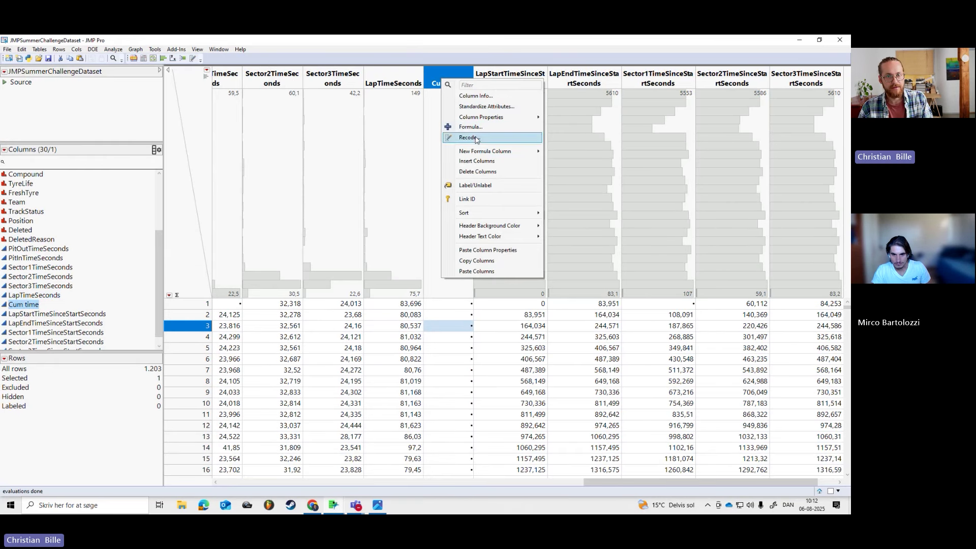
{"action": "left_click", "coordinate": [471, 127]}
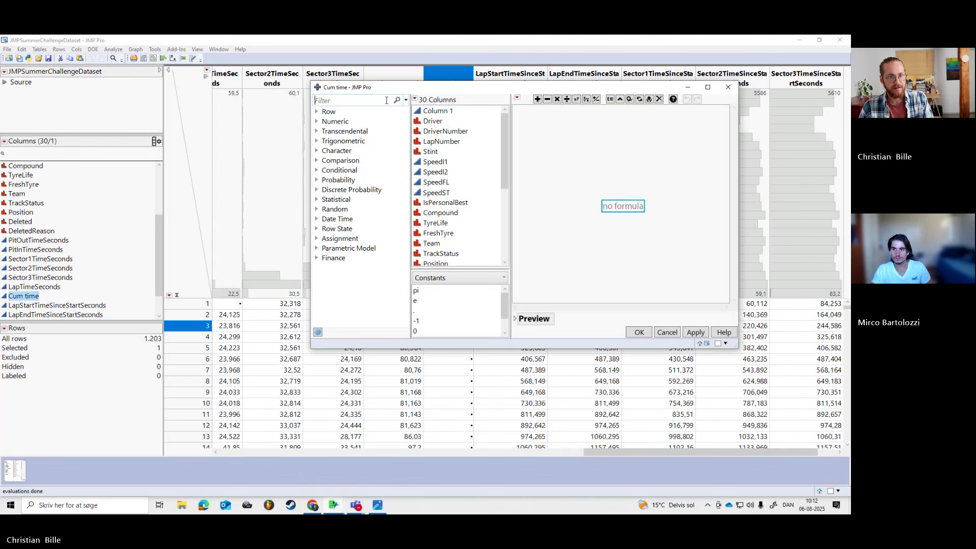
{"action": "type", "text": "cum"}
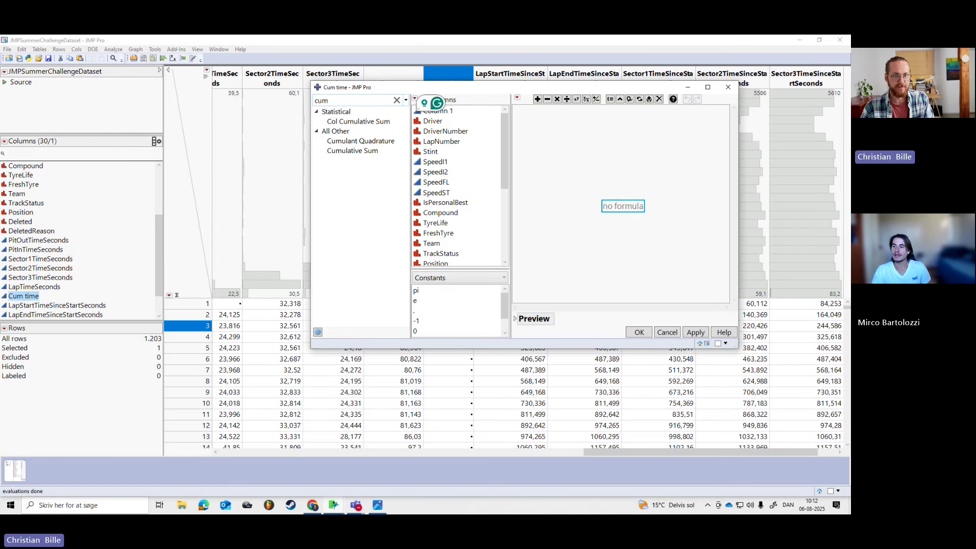
{"action": "left_click", "coordinate": [359, 121]}
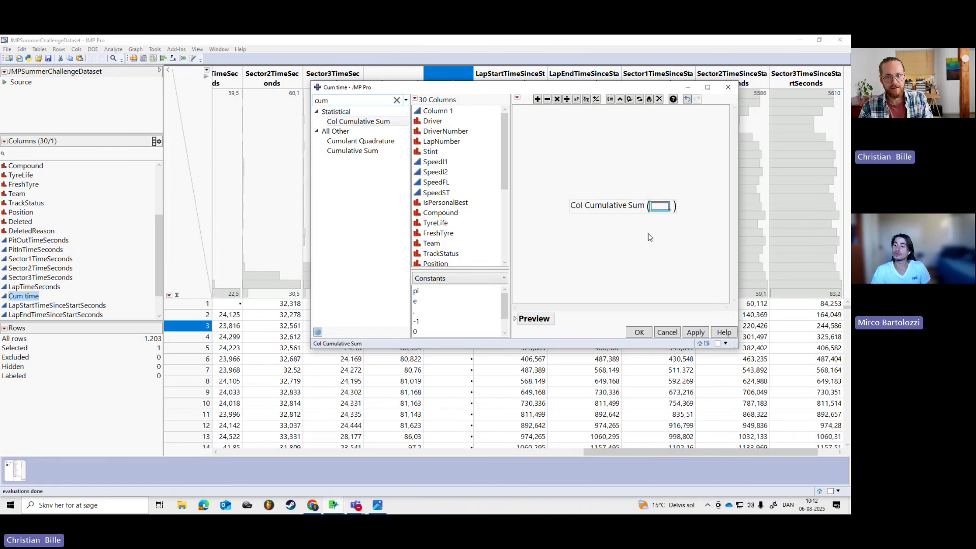
Step: Use LapStartTimeSinceStartSeconds as the argument of Col Cumulative Sum and apply the formula
{"action": "left_click_drag", "start_coordinate": [502, 90], "coordinate": [231, 160]}
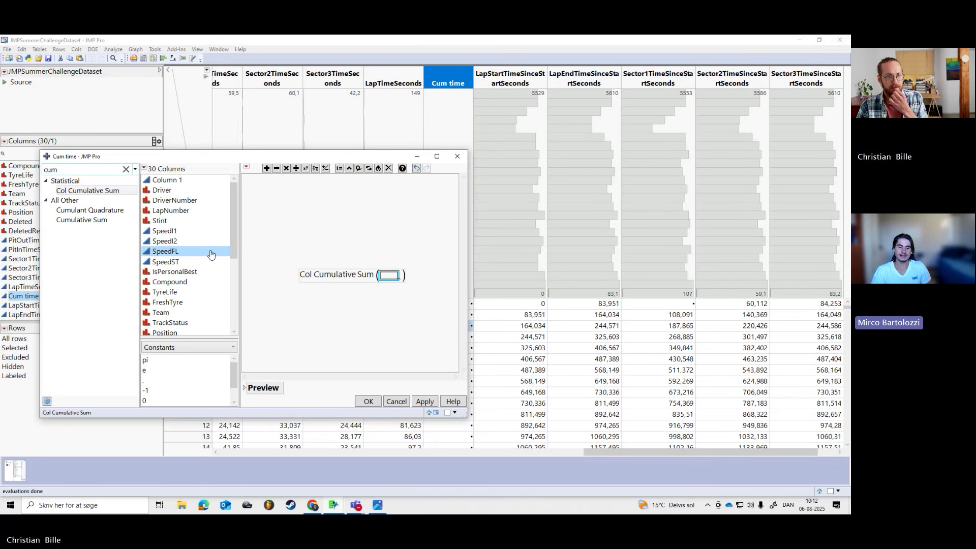
{"action": "scroll", "coordinate": [216, 274], "scroll_direction": "down", "scroll_amount": 4}
{"action": "scroll", "coordinate": [214, 294], "scroll_direction": "down", "scroll_amount": 1}
{"action": "left_click", "coordinate": [208, 282]}
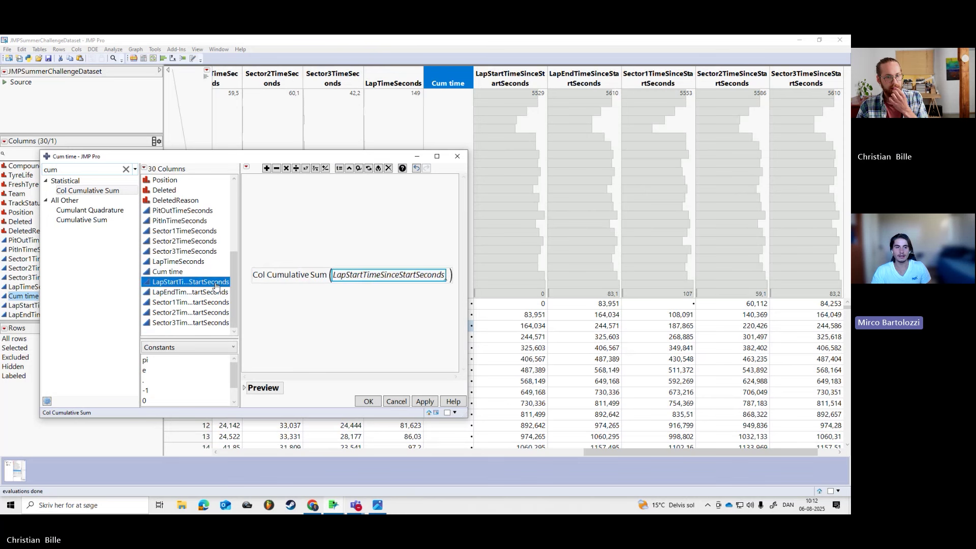
{"action": "left_click", "coordinate": [370, 401]}
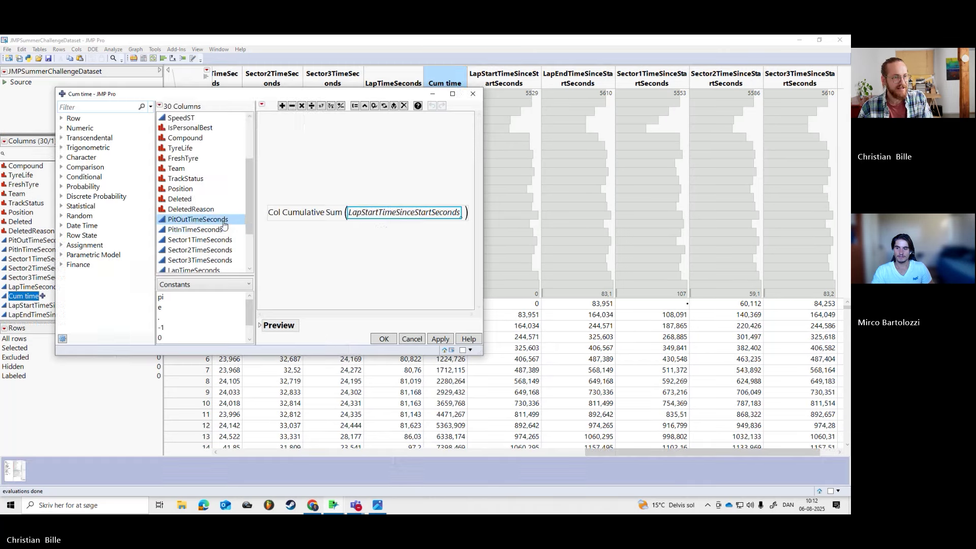
Step: Set the cumulative sum's argument to LapTimeSeconds and compare Cum time with the lap start times in the first eight rows
{"action": "left_click", "coordinate": [223, 249]}
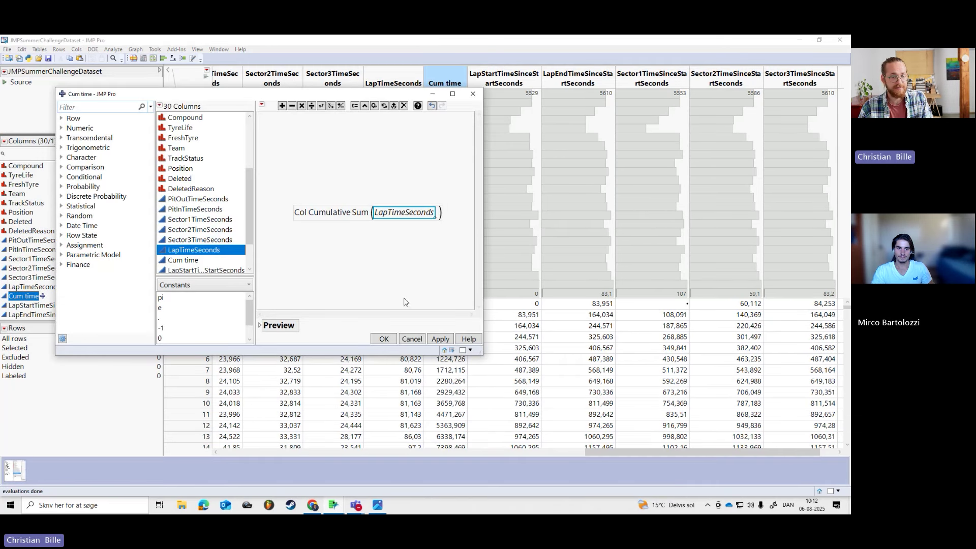
{"action": "left_click", "coordinate": [384, 339]}
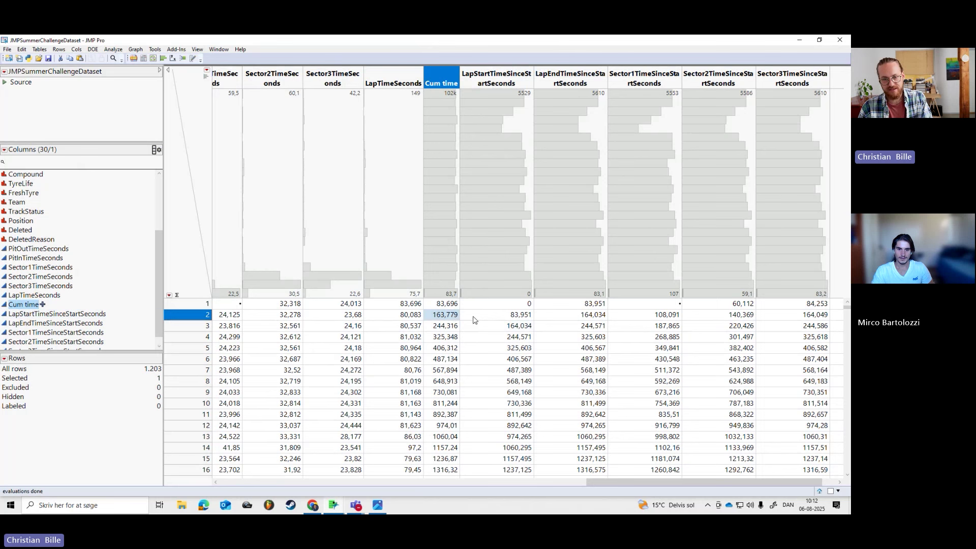
{"action": "left_click_drag", "start_coordinate": [448, 304], "coordinate": [457, 378]}
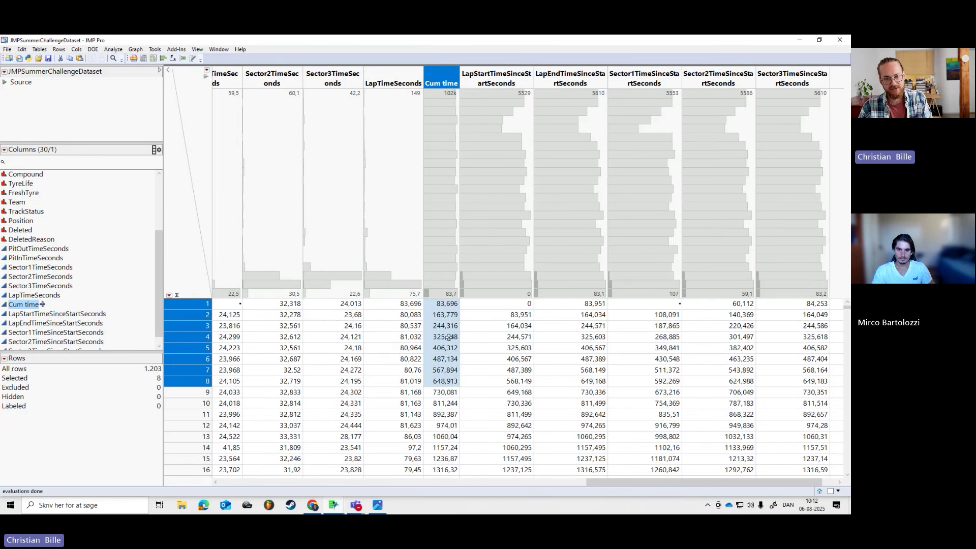
{"action": "left_click_drag", "start_coordinate": [449, 337], "coordinate": [470, 346]}
{"action": "left_click", "coordinate": [470, 346]}
Step: Compare the Cum time and LapStartTimeSinceStartSeconds values at row 67, where the next driver's laps begin
{"action": "scroll", "coordinate": [507, 311], "scroll_direction": "down", "scroll_amount": 19}
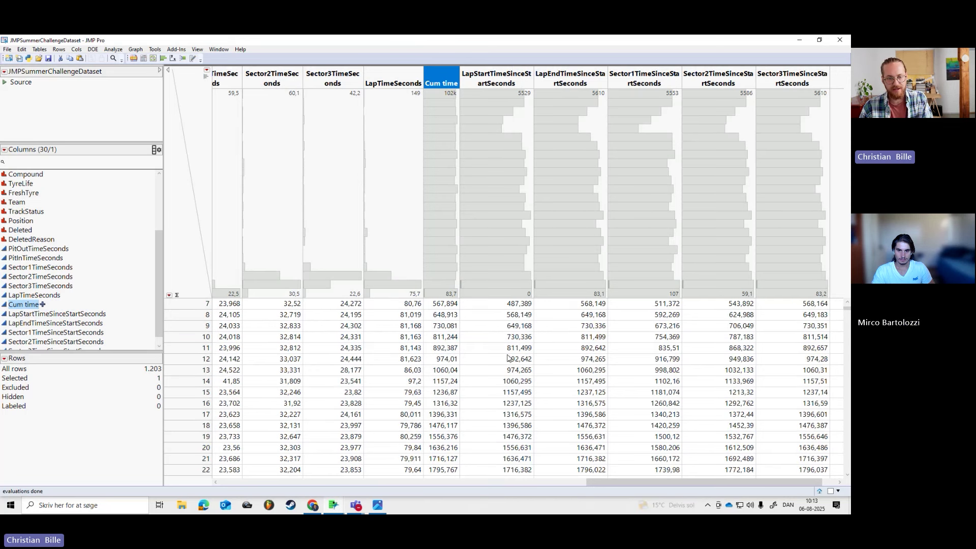
{"action": "scroll", "coordinate": [498, 414], "scroll_direction": "down", "scroll_amount": 1}
{"action": "left_click", "coordinate": [489, 371]}
{"action": "left_click", "coordinate": [455, 371]}
{"action": "left_click", "coordinate": [477, 372]}
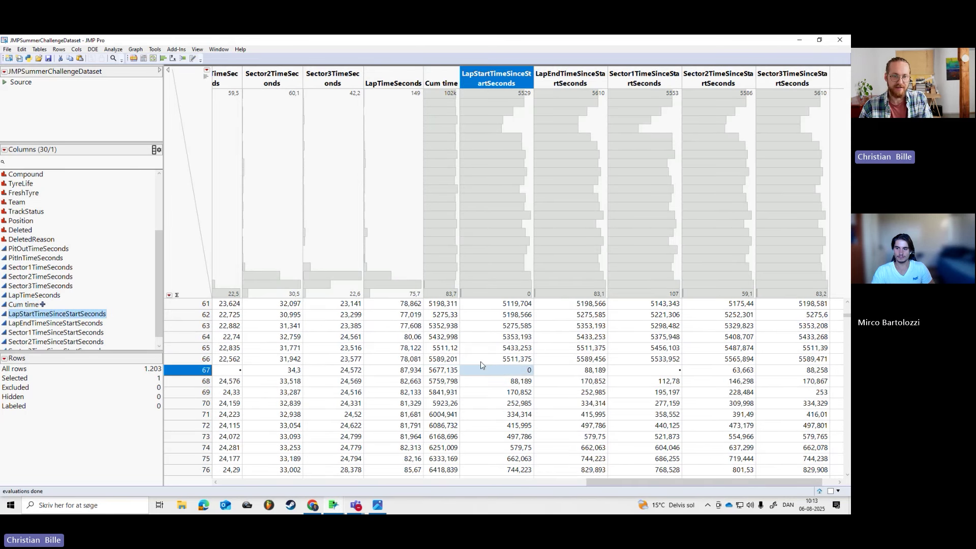
Step: Add Driver as the By variable of the cumulative sum of LapTimeSeconds in the Cum time formula
{"action": "left_click", "coordinate": [440, 79]}
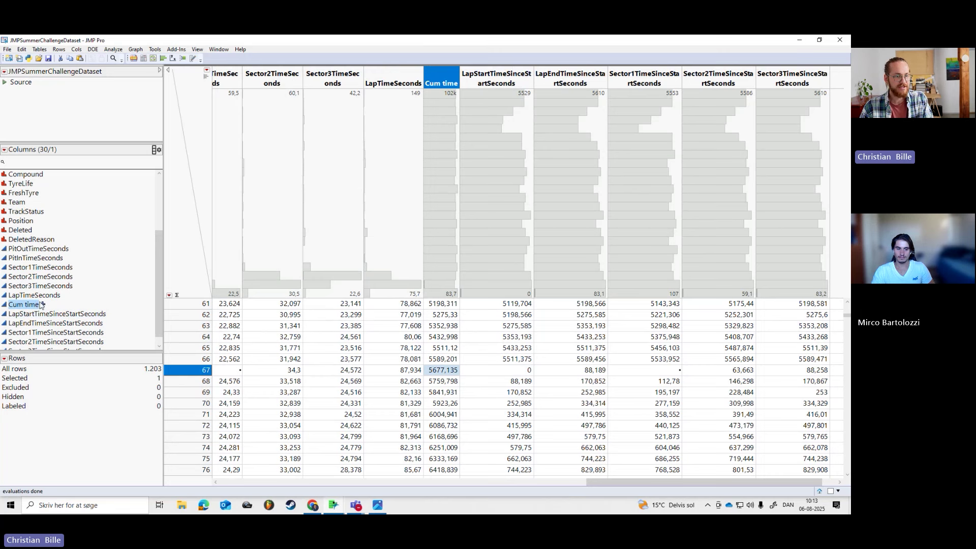
{"action": "left_click", "coordinate": [42, 305]}
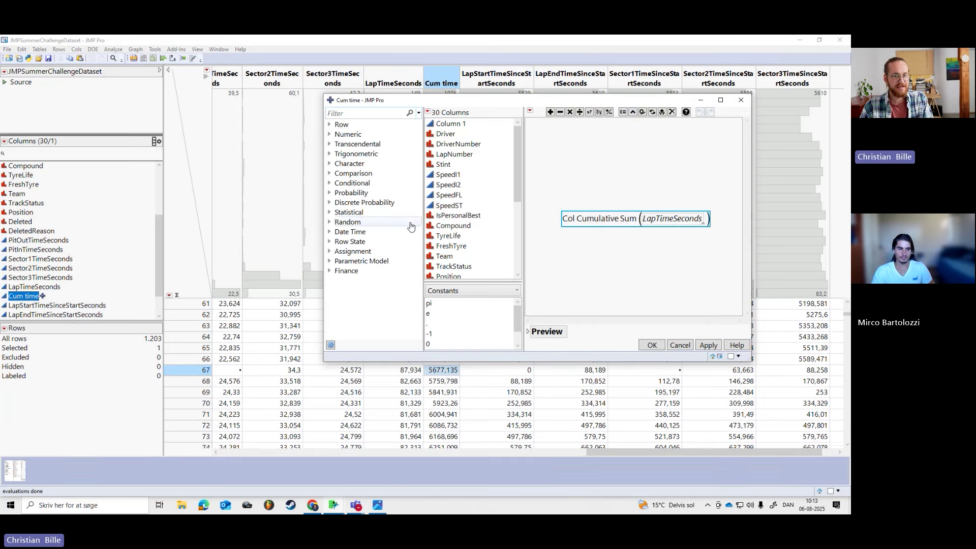
{"action": "left_click", "coordinate": [633, 113]}
{"action": "left_click", "coordinate": [463, 134]}
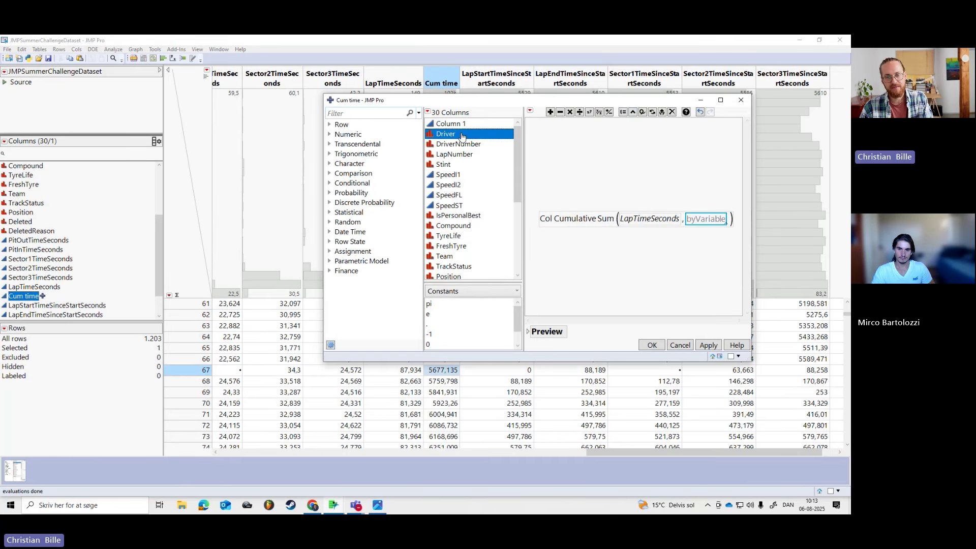
{"action": "left_click", "coordinate": [652, 345]}
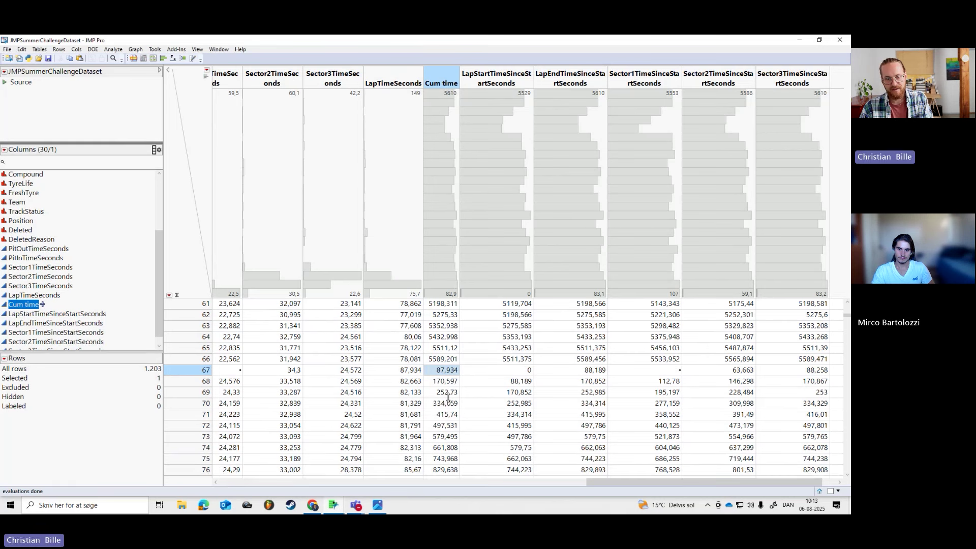
Step: Compare Cum time with LapStartTimeSinceStartSeconds at row 67 and delete the Cum time column
{"action": "left_click", "coordinate": [518, 371]}
{"action": "left_click", "coordinate": [448, 371]}
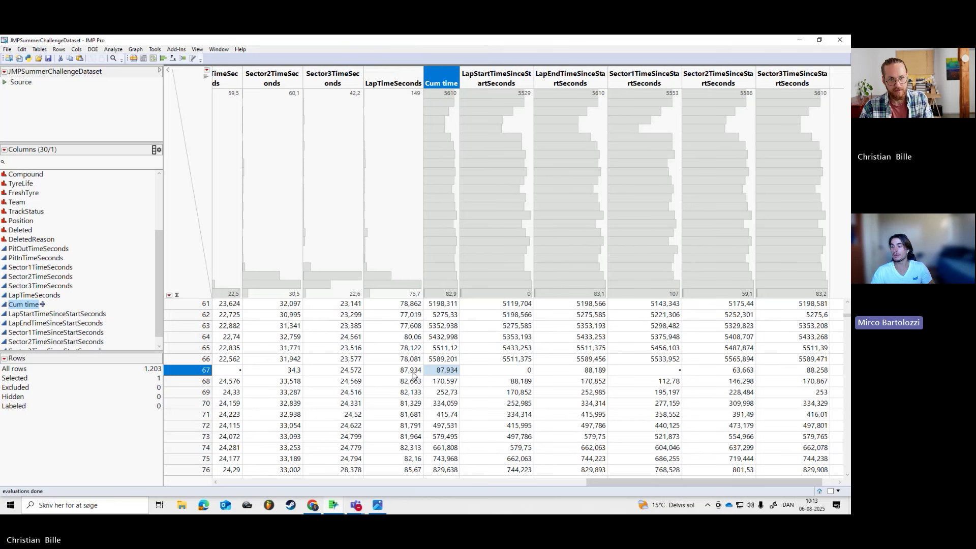
{"action": "key", "text": "Delete"}
Step: Compare LapEndTimeSinceStartSeconds with LapTimeSeconds and the lap start times in the first two rows
{"action": "left_click", "coordinate": [522, 78]}
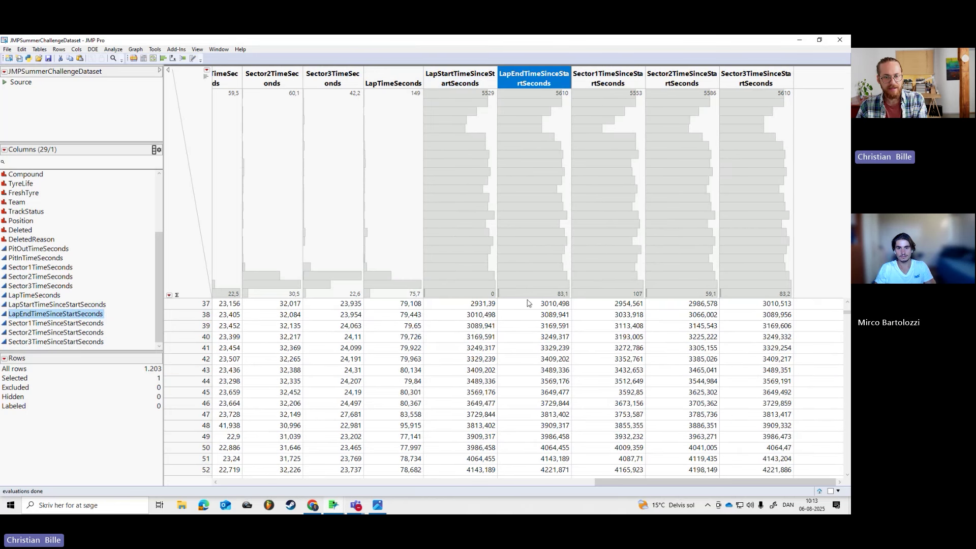
{"action": "scroll", "coordinate": [538, 345], "scroll_direction": "up", "scroll_amount": 12}
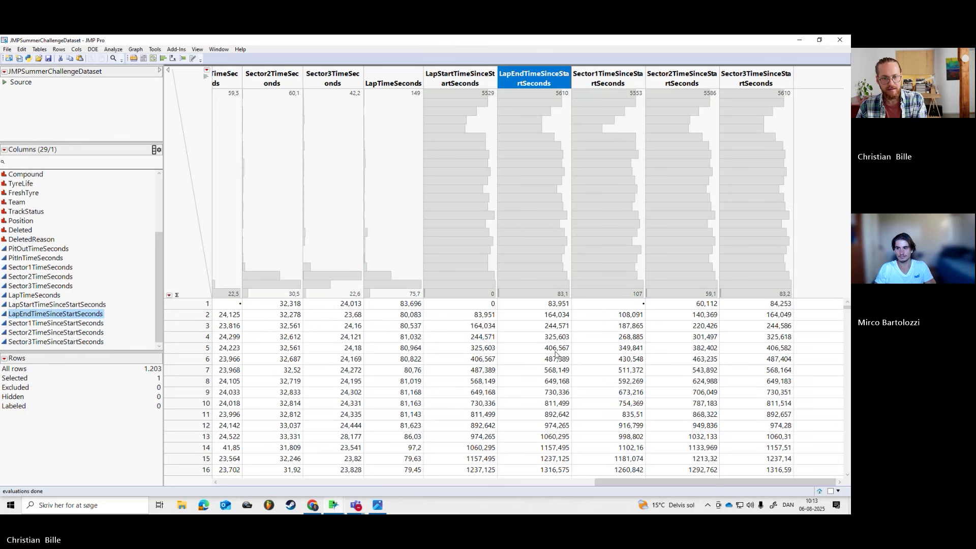
{"action": "left_click", "coordinate": [420, 304]}
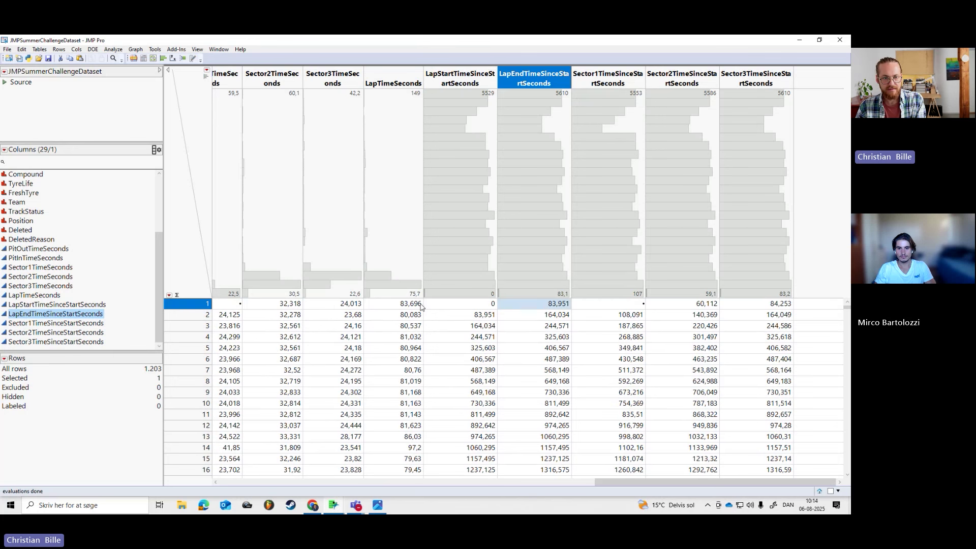
{"action": "left_click", "coordinate": [410, 305], "text": "ctrl"}
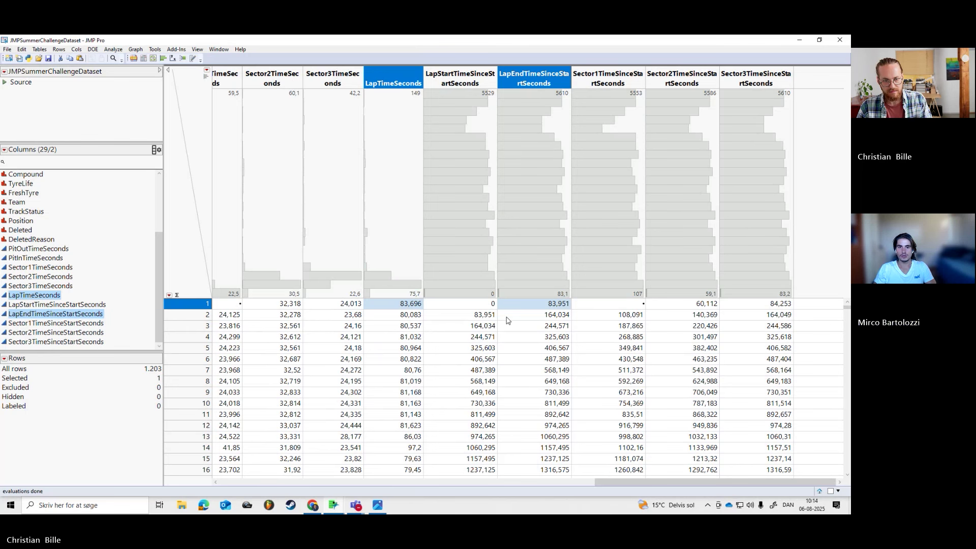
{"action": "left_click", "coordinate": [508, 315]}
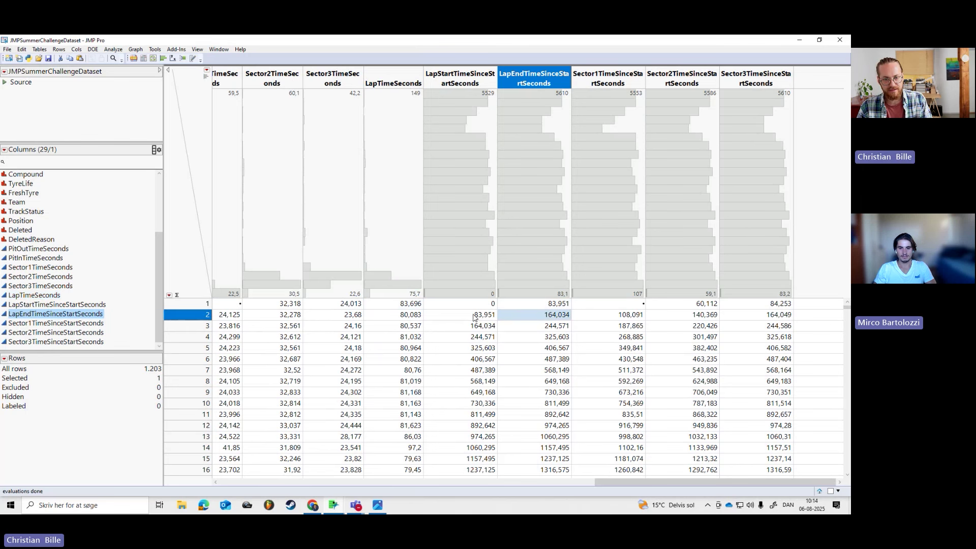
{"action": "left_click", "coordinate": [440, 315], "text": "ctrl"}
{"action": "left_click", "coordinate": [409, 316]}
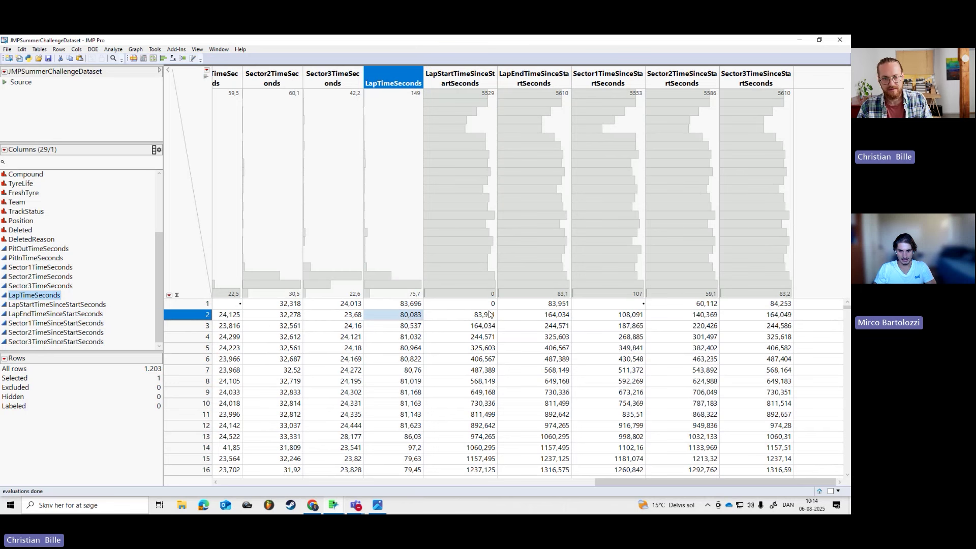
Step: Create a formula column that subtracts LapStartTimeSinceStartSeconds from LapEndTimeSinceStartSeconds using the reverse-order difference
{"action": "left_click_drag", "start_coordinate": [523, 77], "coordinate": [460, 79]}
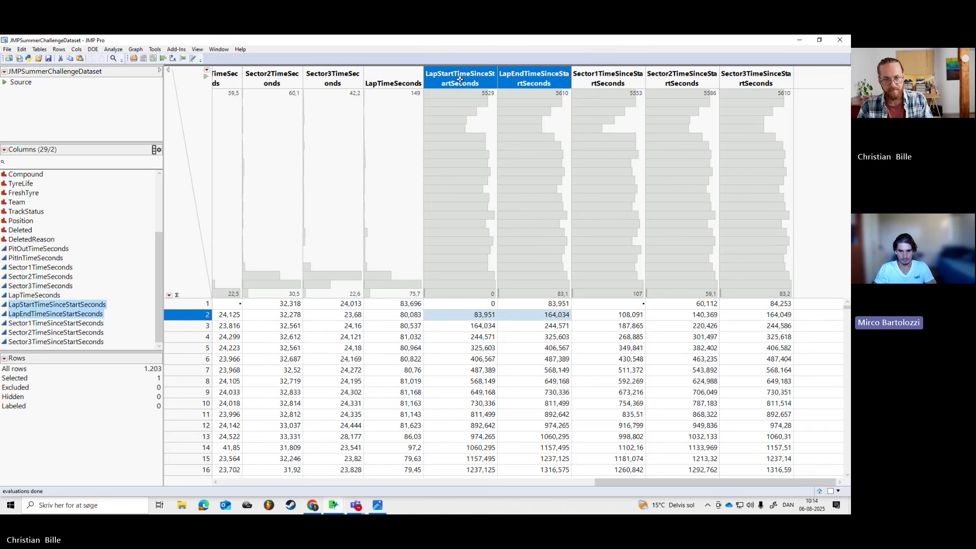
{"action": "right_click", "coordinate": [546, 78]}
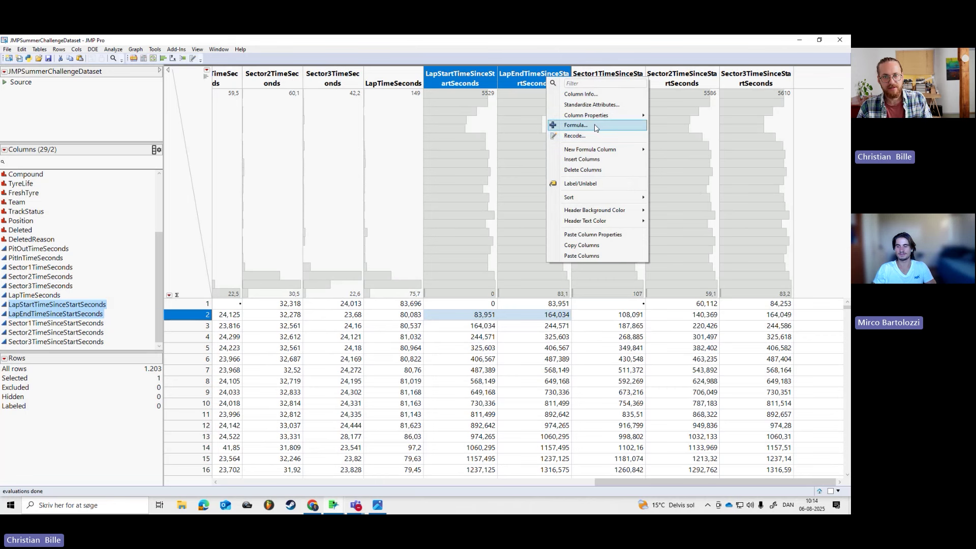
{"action": "mouse_move", "coordinate": [597, 152]}
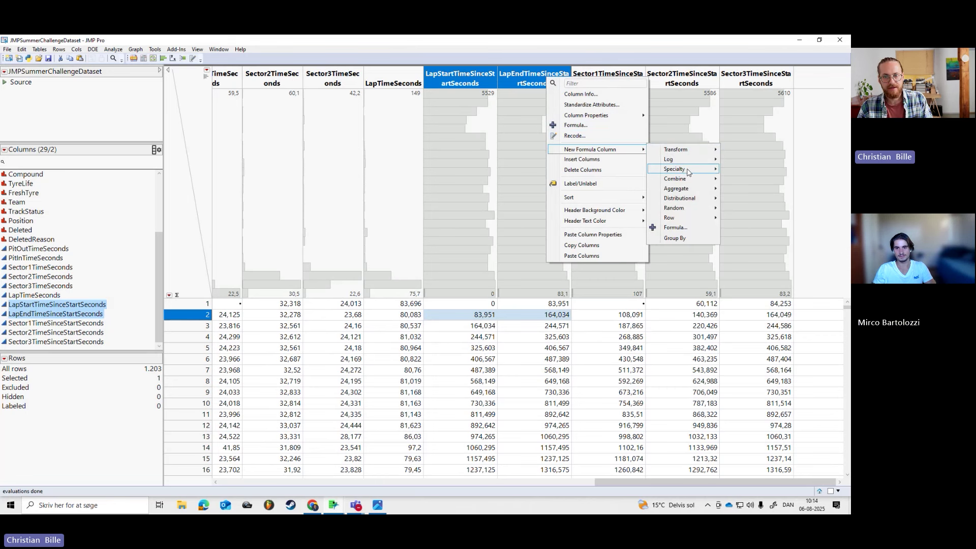
{"action": "mouse_move", "coordinate": [687, 173]}
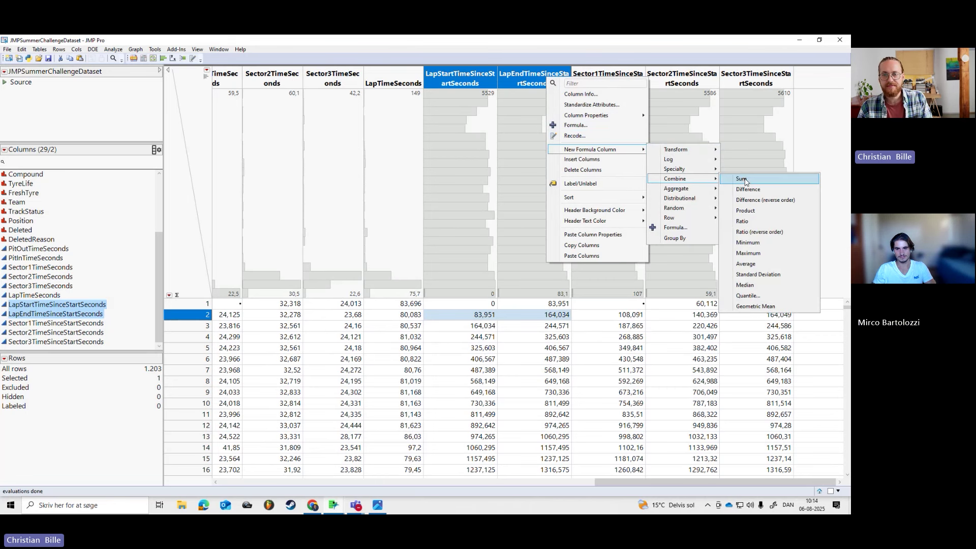
{"action": "left_click", "coordinate": [753, 201]}
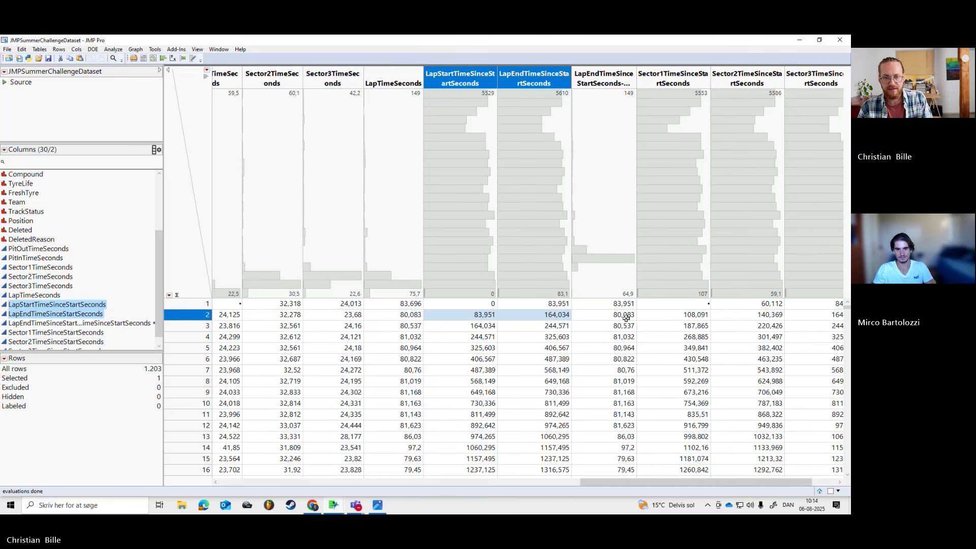
Step: Compare the lap end minus lap start difference with LapTimeSeconds at row 2 and delete the difference column
{"action": "left_click", "coordinate": [406, 315], "text": "ctrl"}
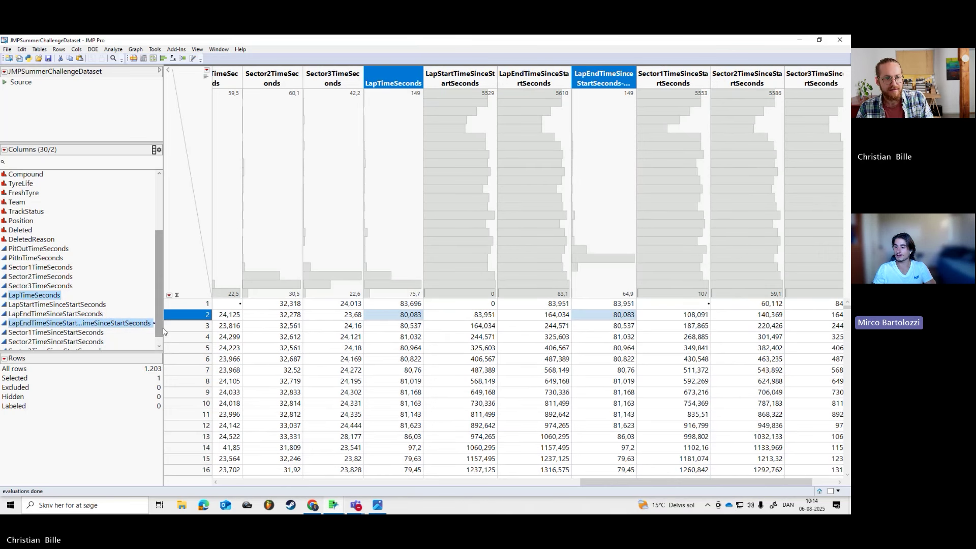
{"action": "left_click_drag", "start_coordinate": [163, 327], "coordinate": [177, 327]}
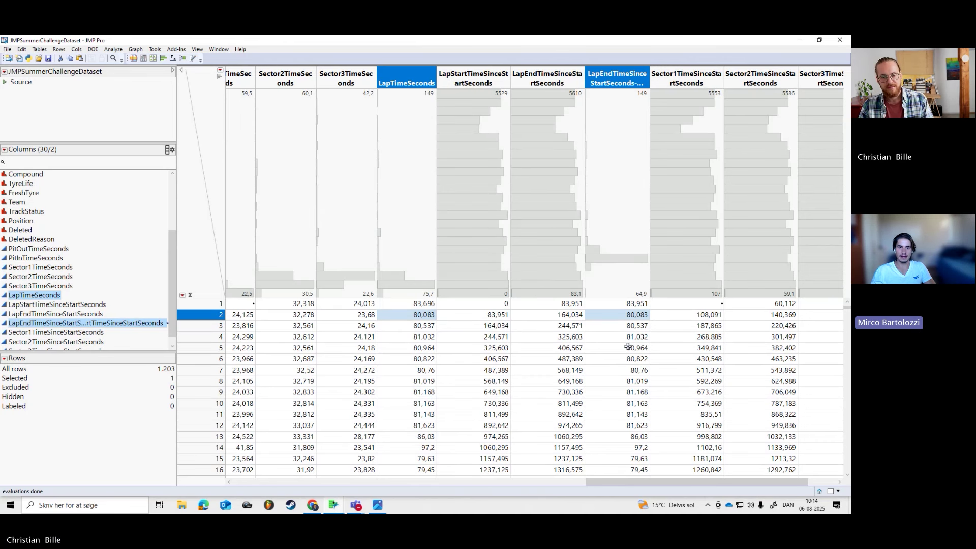
{"action": "left_click", "coordinate": [85, 314]}
{"action": "left_click", "coordinate": [84, 323]}
{"action": "key", "text": "Delete"}
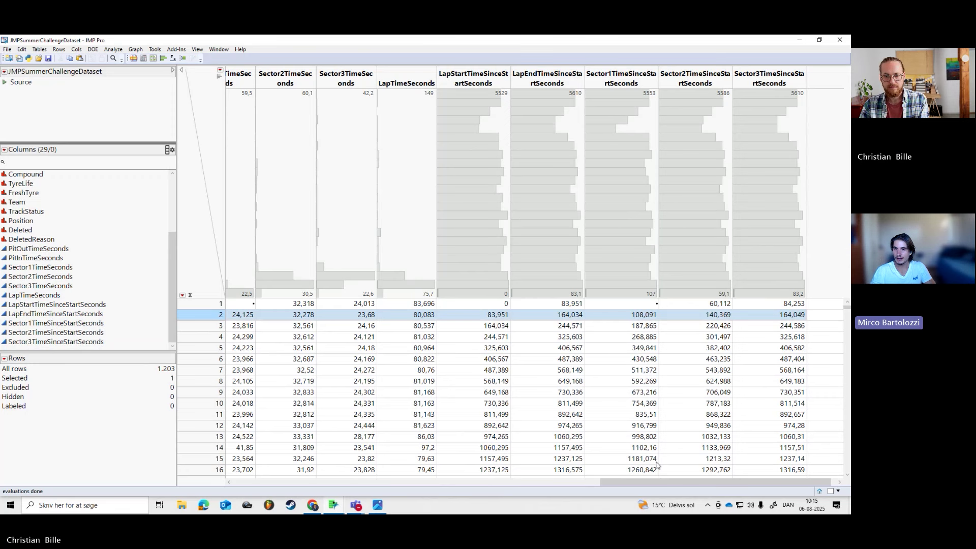
Step: Subtract LapStartTimeSinceStartSeconds from Sector1TimeSinceStartSeconds in a new formula column, and delete that column after checking it
{"action": "scroll", "coordinate": [655, 461], "scroll_direction": "right", "scroll_amount": 1}
{"action": "left_click", "coordinate": [616, 77]}
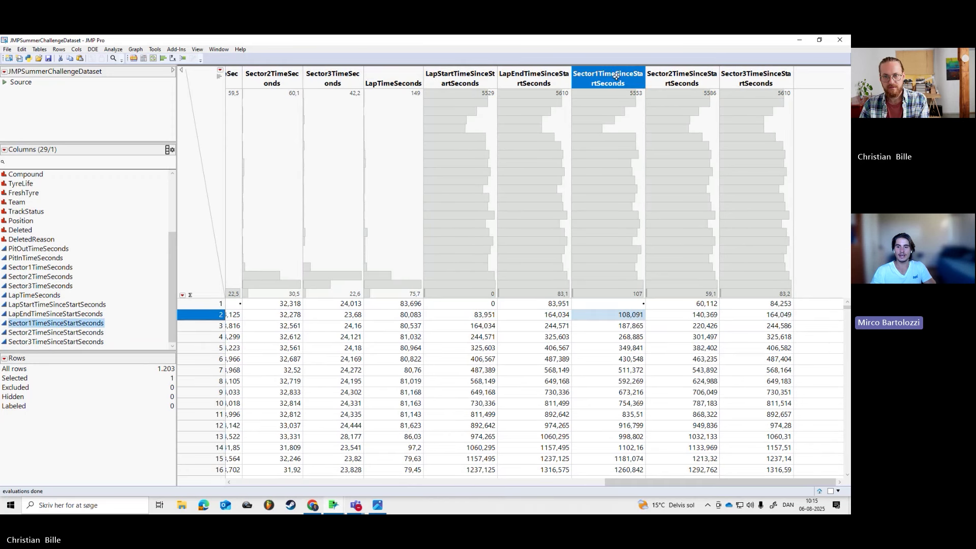
{"action": "left_click", "coordinate": [655, 72]}
{"action": "left_click", "coordinate": [761, 75]}
{"action": "left_click_drag", "start_coordinate": [177, 214], "coordinate": [255, 213]}
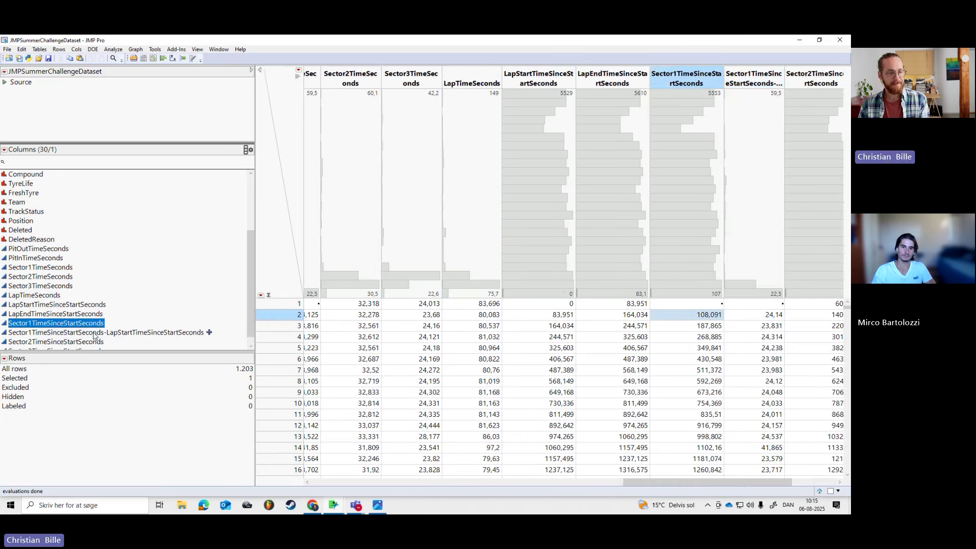
{"action": "left_click", "coordinate": [171, 347]}
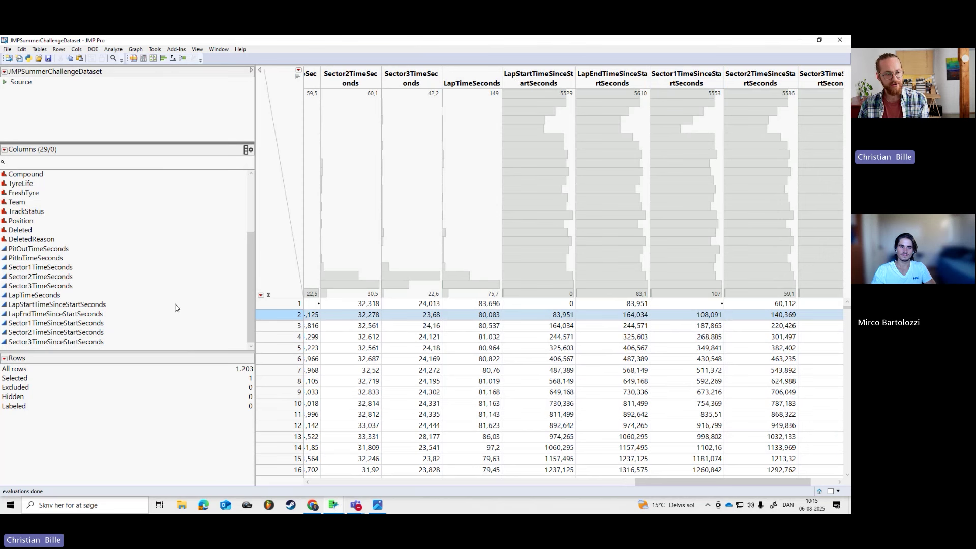
Step: Review the full list of dataset columns and select the Driver column
{"action": "scroll", "coordinate": [175, 308], "scroll_direction": "up", "scroll_amount": 3}
{"action": "scroll", "coordinate": [177, 313], "scroll_direction": "down", "scroll_amount": 4}
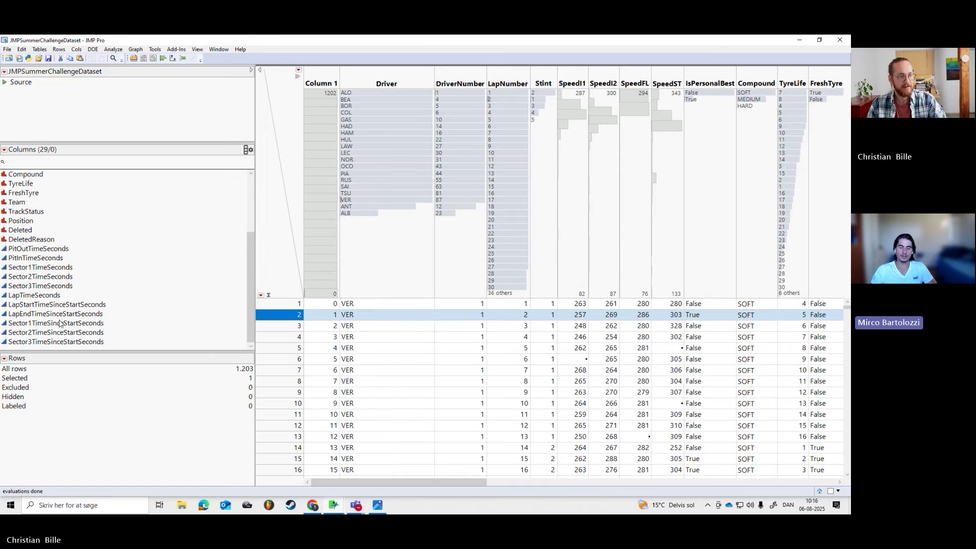
{"action": "scroll", "coordinate": [78, 307], "scroll_direction": "up", "scroll_amount": 4}
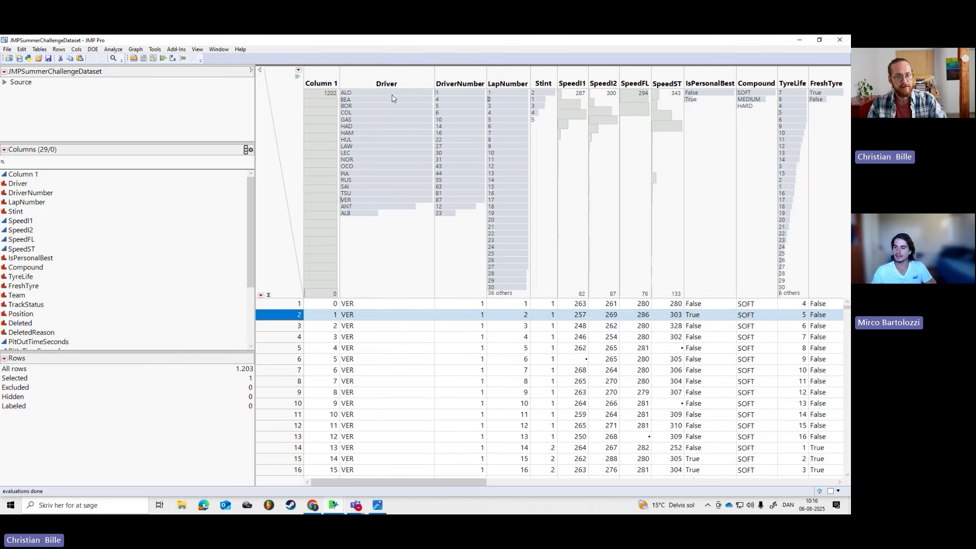
{"action": "left_click", "coordinate": [389, 77]}
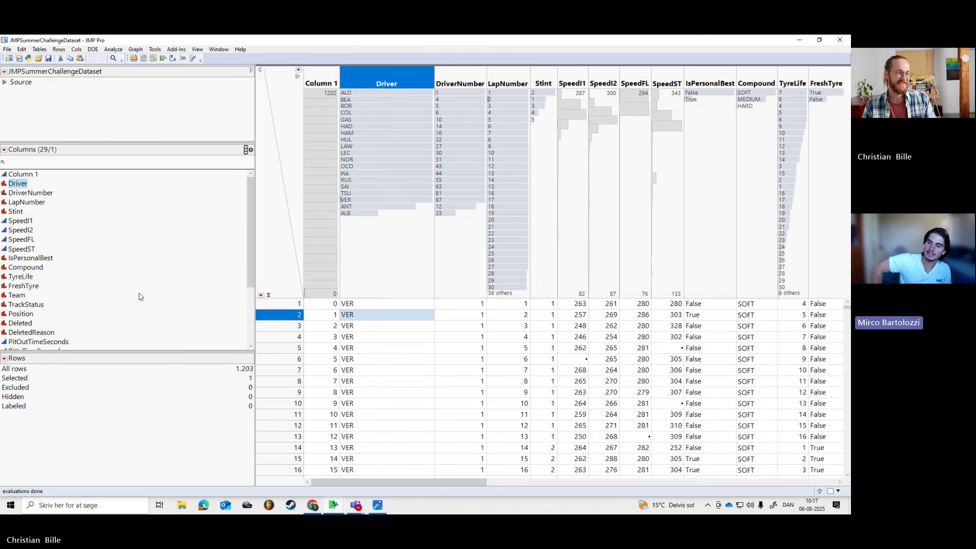
Step: Hide the header graphs and move LapTimeSeconds in front of Column 1, with rows 21 to 34 selected
{"action": "scroll", "coordinate": [420, 343], "scroll_direction": "down", "scroll_amount": 5}
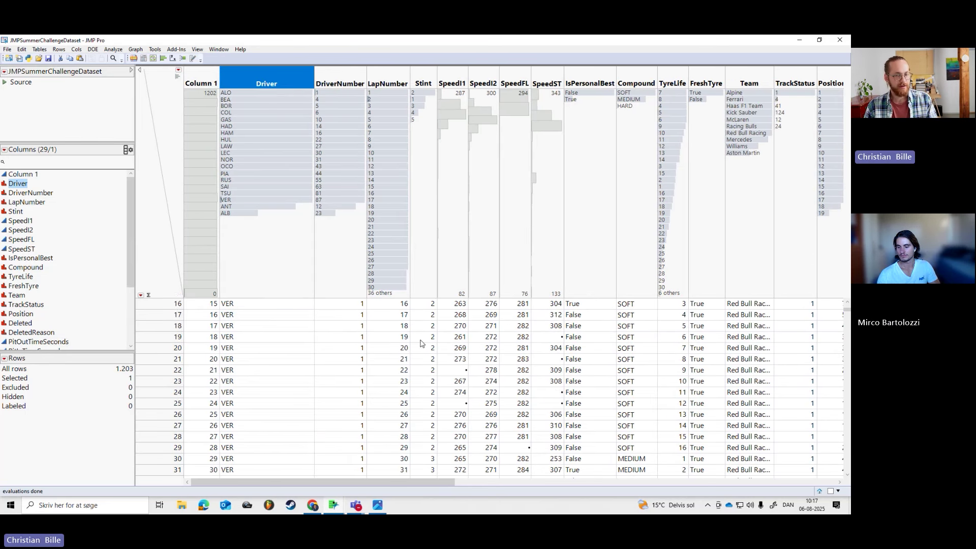
{"action": "left_click", "coordinate": [178, 79]}
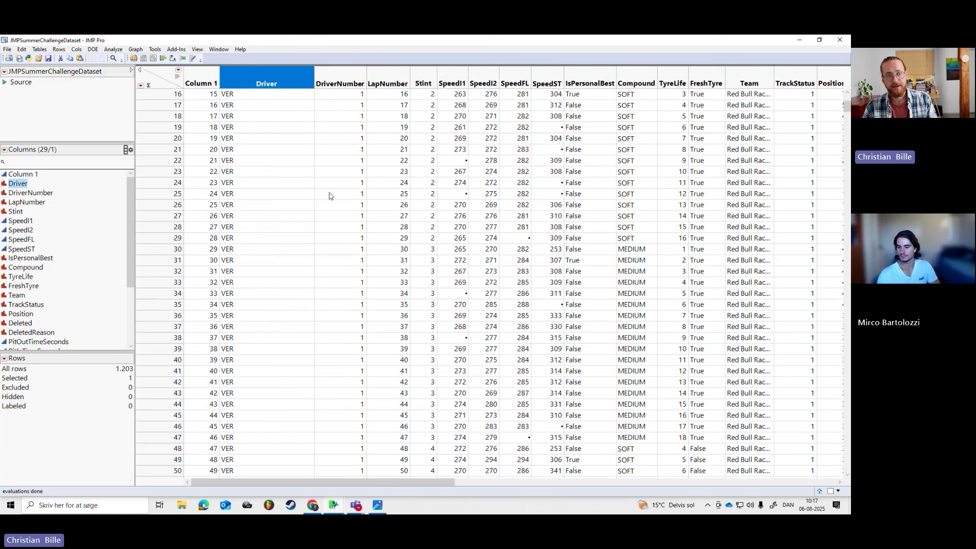
{"action": "left_click_drag", "start_coordinate": [288, 150], "coordinate": [675, 294]}
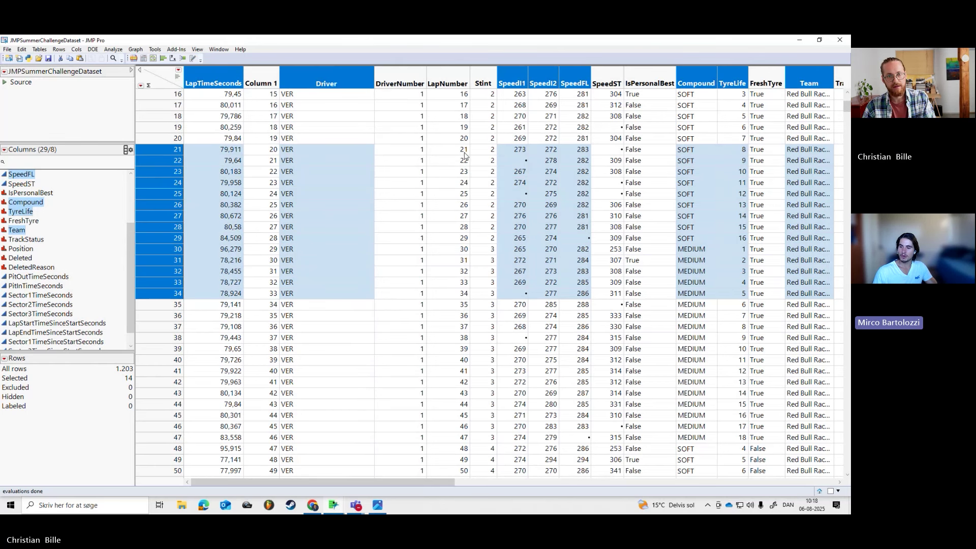
{"action": "scroll", "coordinate": [460, 171], "scroll_direction": "up", "scroll_amount": 5}
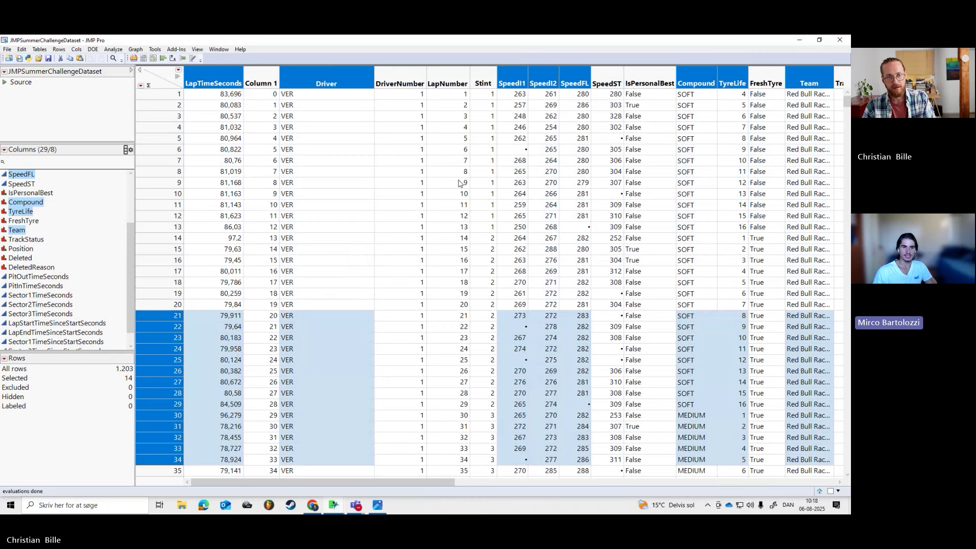
{"action": "scroll", "coordinate": [459, 183], "scroll_direction": "down", "scroll_amount": 4}
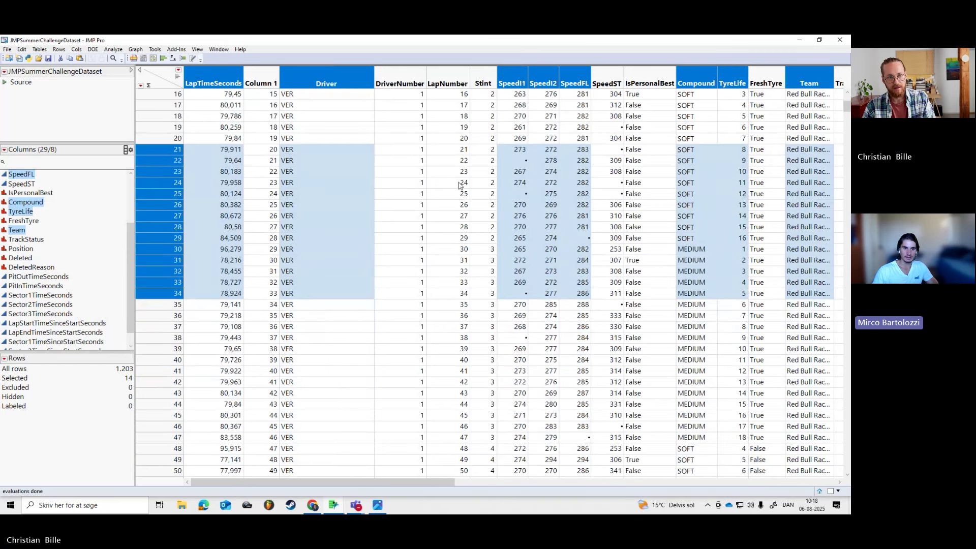
Step: Select the LapTimeSeconds, Driver, Compound, TyreLife and LapNumber columns together
{"action": "left_click", "coordinate": [218, 76]}
{"action": "left_click", "coordinate": [325, 82], "text": "ctrl"}
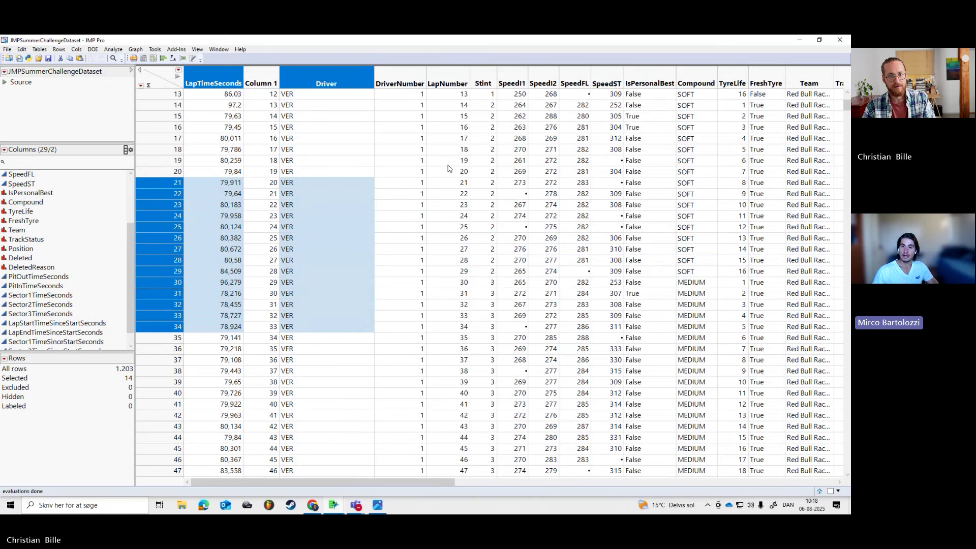
{"action": "left_click", "coordinate": [679, 73], "text": "ctrl"}
{"action": "left_click", "coordinate": [732, 76], "text": "ctrl"}
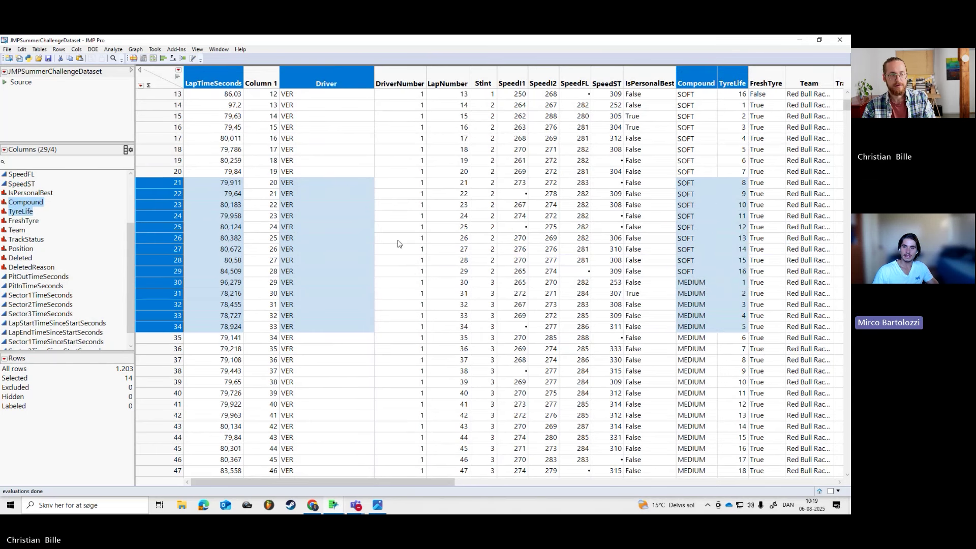
{"action": "scroll", "coordinate": [398, 241], "scroll_direction": "up", "scroll_amount": 4}
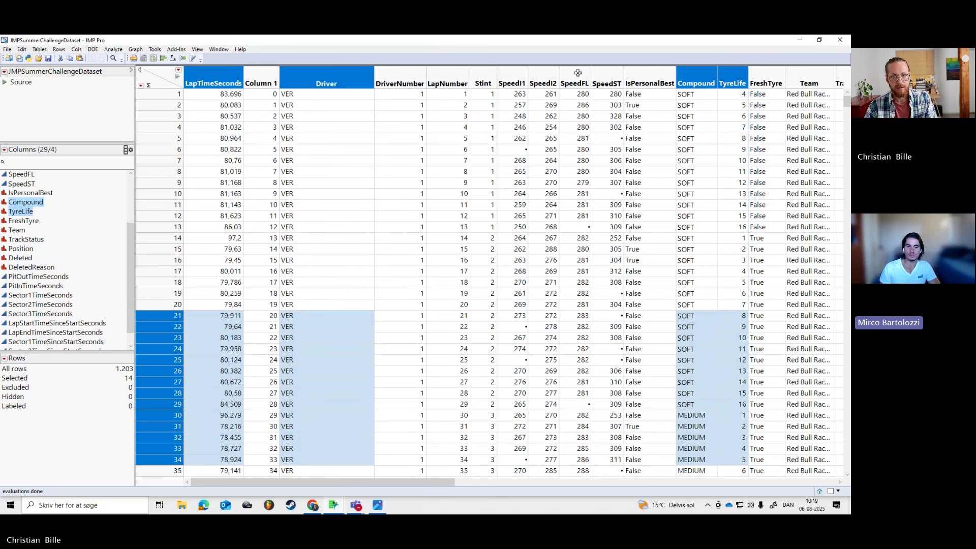
{"action": "left_click", "coordinate": [456, 85], "text": "ctrl"}
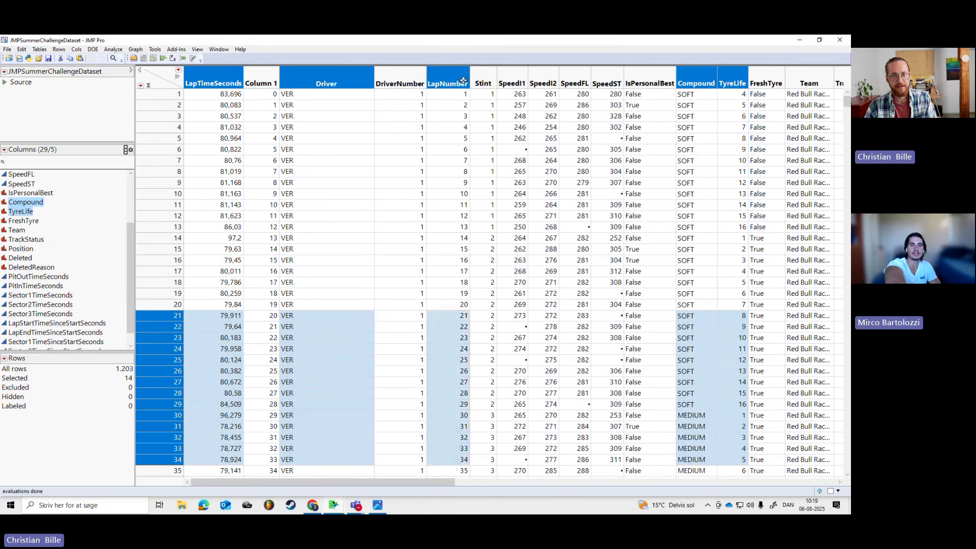
{"action": "scroll", "coordinate": [81, 280], "scroll_direction": "up", "scroll_amount": 1}
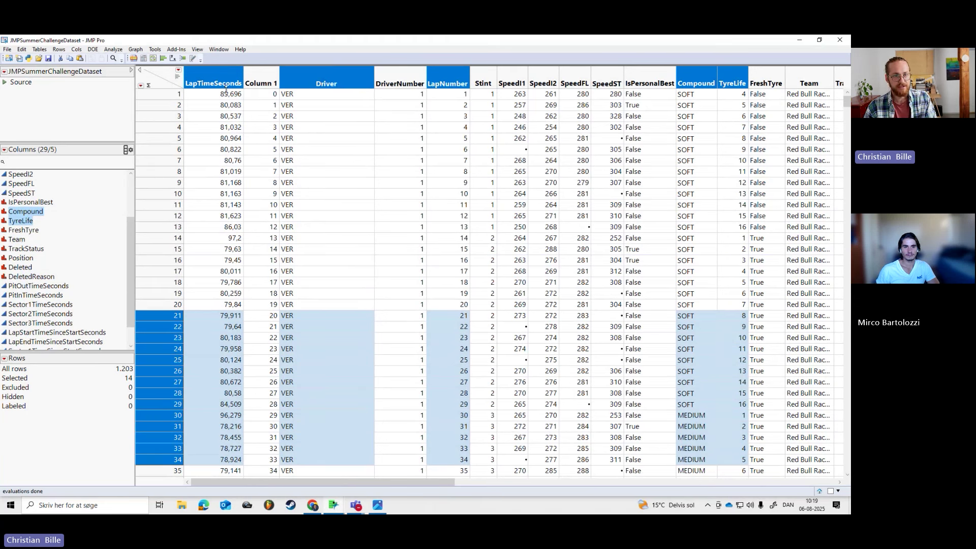
Step: Group the selected LapTimeSeconds, Driver, LapNumber, Compound and TyreLife columns and name the group "Start here columns"
{"action": "right_click", "coordinate": [20, 212]}
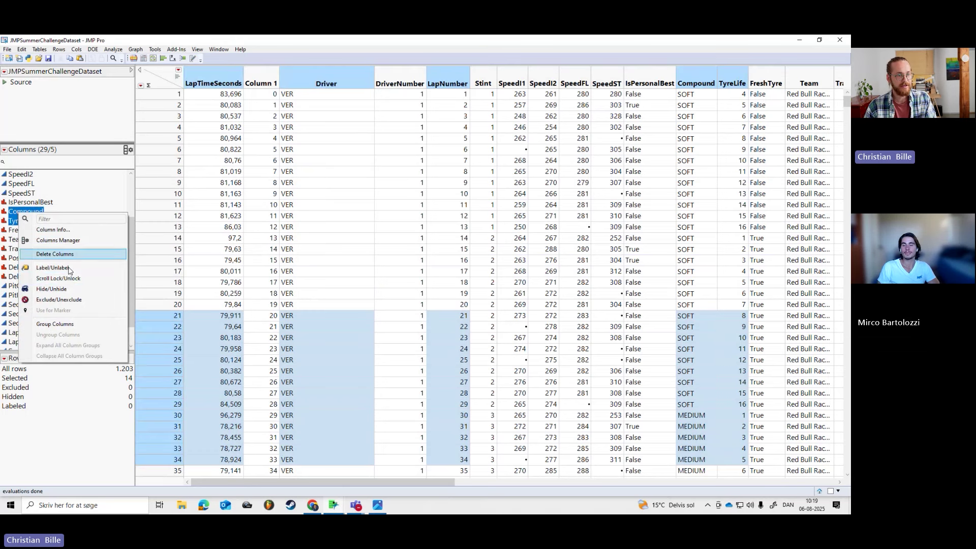
{"action": "left_click", "coordinate": [55, 323]}
{"action": "scroll", "coordinate": [51, 209], "scroll_direction": "up", "scroll_amount": 2}
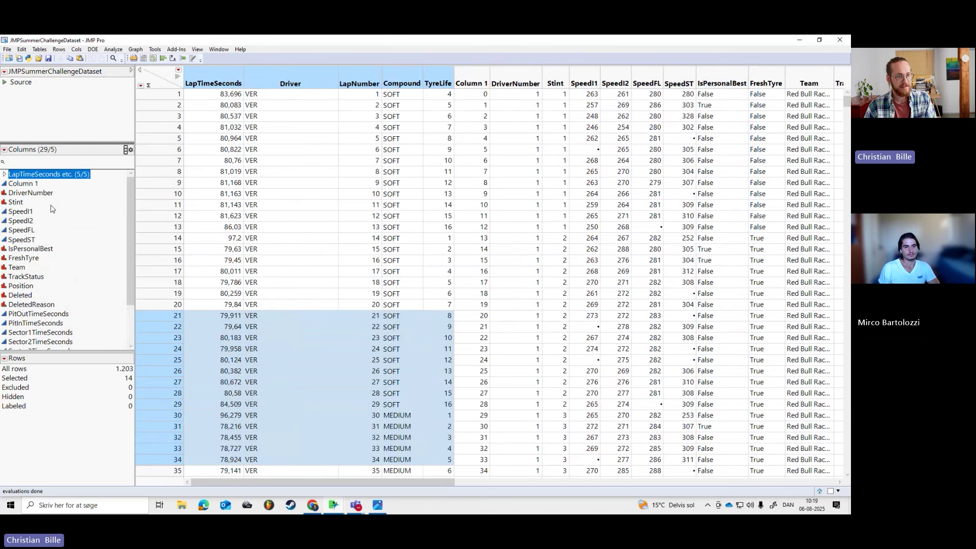
{"action": "double_click", "coordinate": [24, 174]}
{"action": "type", "text": "SS"}
{"action": "type", "text": "art here "}
{"action": "type", "text": "columns"}
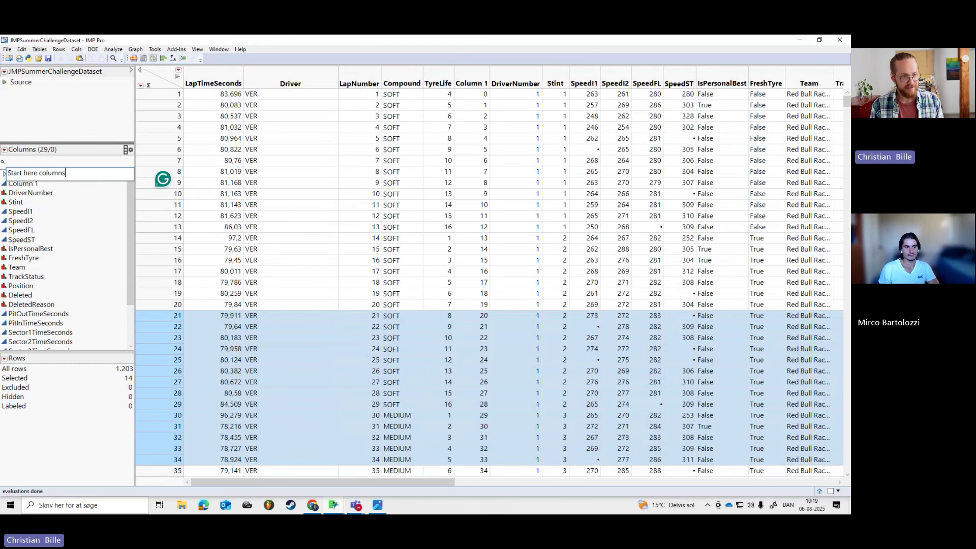
{"action": "left_click", "coordinate": [30, 193]}
Step: Group all columns from Column 1 through Sector3TimeSinceStartSeconds and name the group "Other"
{"action": "left_click", "coordinate": [23, 184]}
{"action": "scroll", "coordinate": [74, 325], "scroll_direction": "down", "scroll_amount": 2}
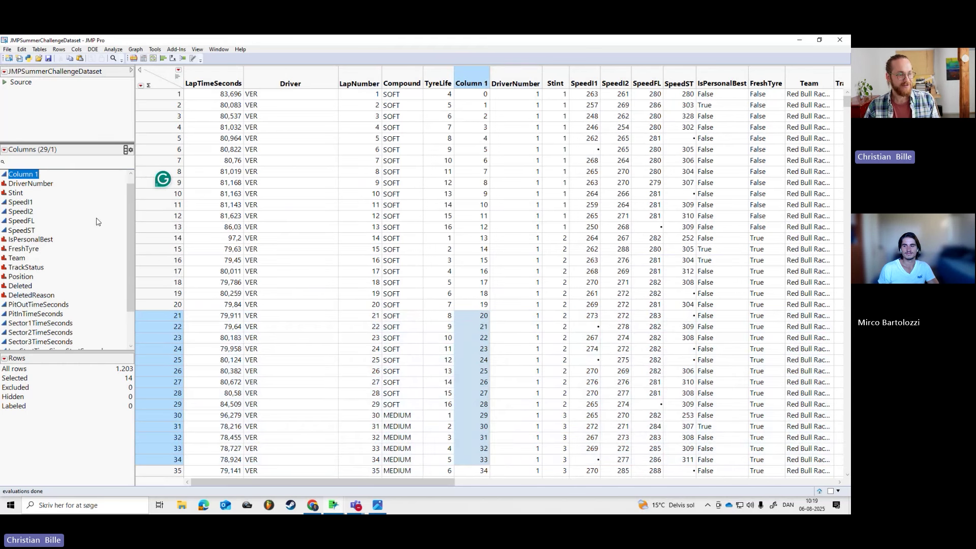
{"action": "left_click", "coordinate": [77, 342], "text": "shift"}
{"action": "right_click", "coordinate": [77, 342]}
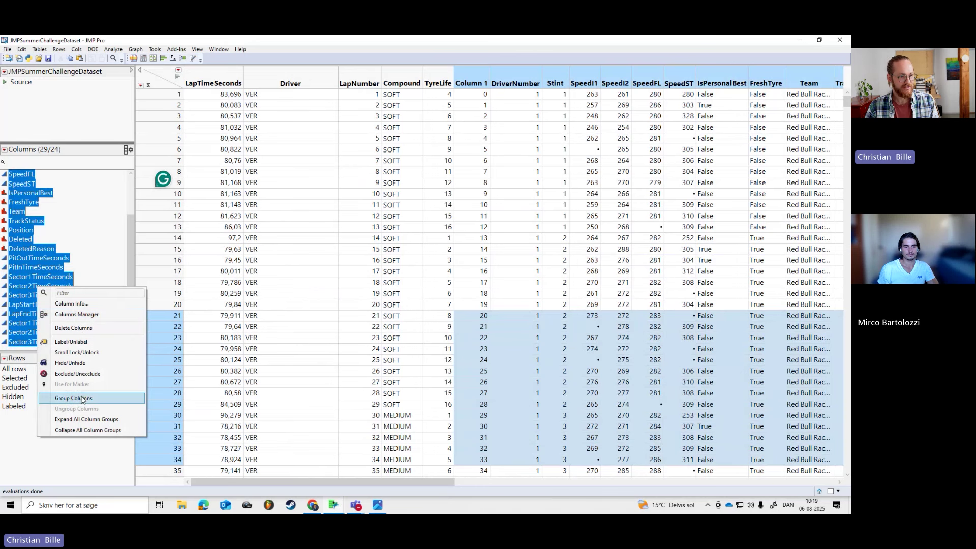
{"action": "left_click", "coordinate": [76, 397]}
{"action": "right_click", "coordinate": [43, 187]}
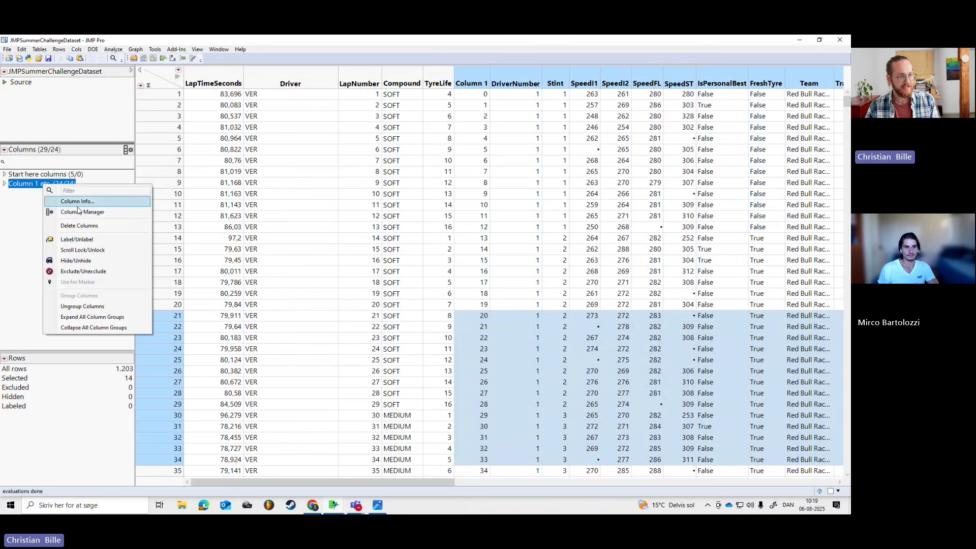
{"action": "left_click", "coordinate": [44, 243]}
{"action": "type", "text": "Other"}
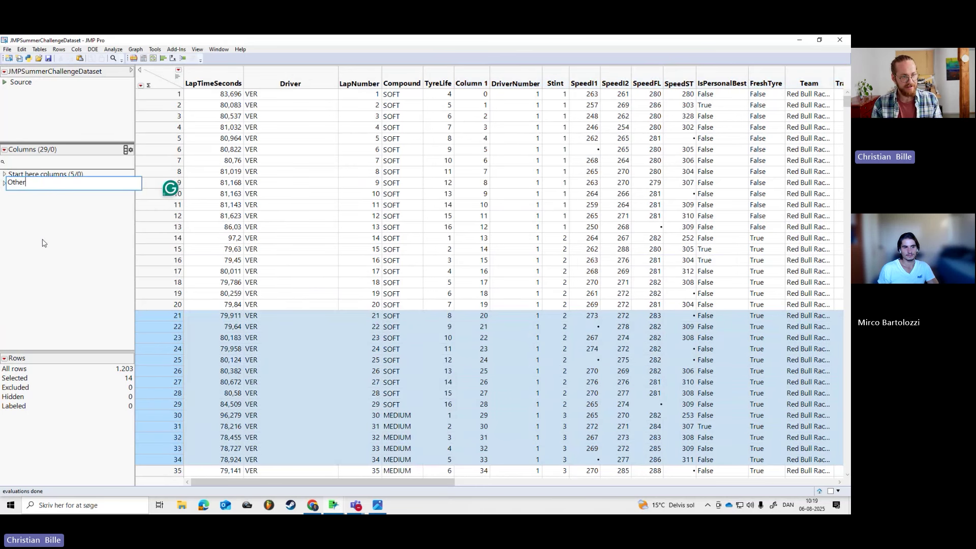
{"action": "key", "text": "Return"}
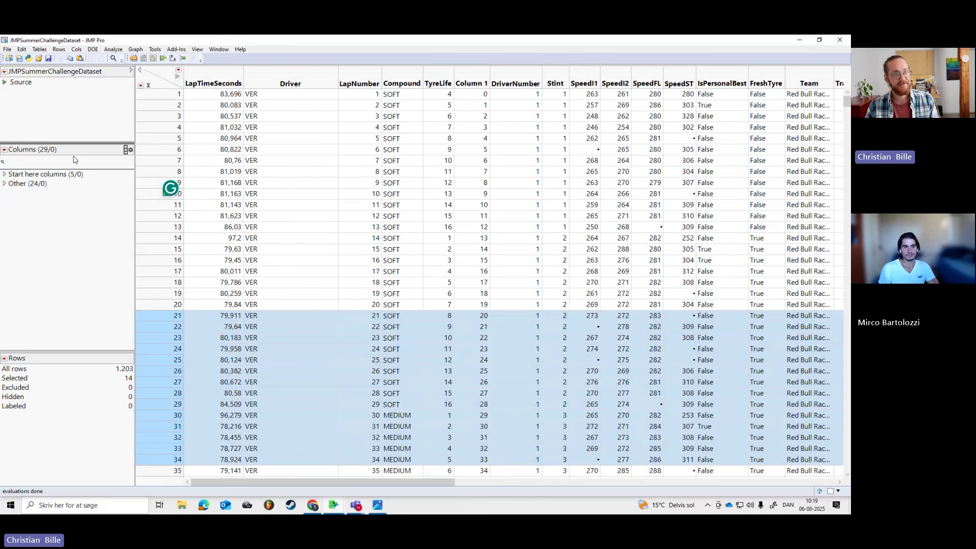
Step: Open Graph Builder and expand the Start here columns group, enlarging the column list to view all its variables
{"action": "left_click", "coordinate": [153, 58]}
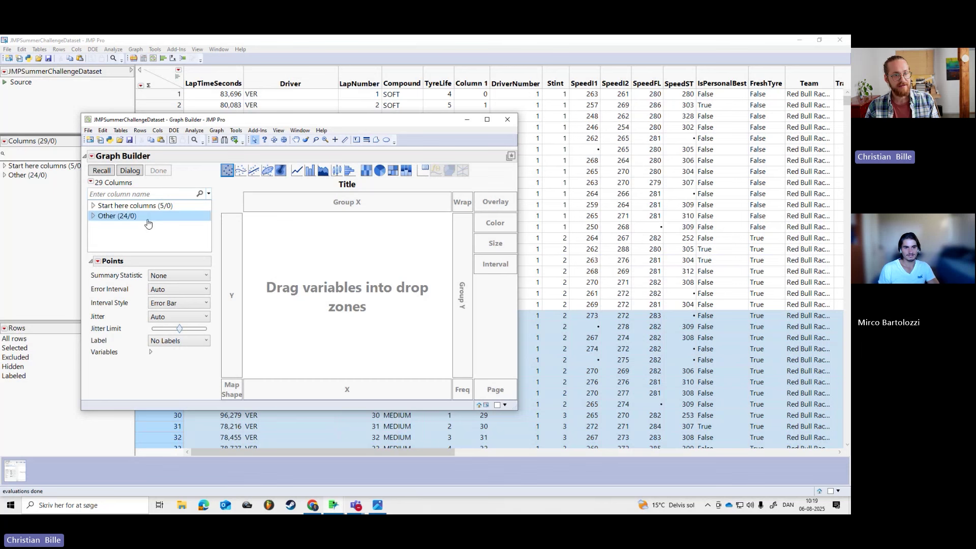
{"action": "left_click", "coordinate": [93, 205]}
{"action": "scroll", "coordinate": [140, 228], "scroll_direction": "down", "scroll_amount": 1}
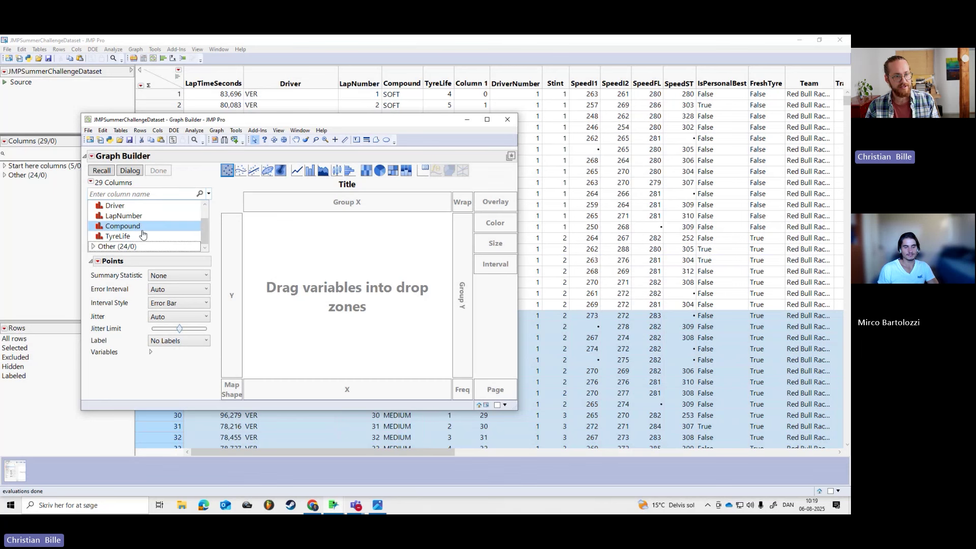
{"action": "left_click_drag", "start_coordinate": [142, 252], "coordinate": [142, 338]}
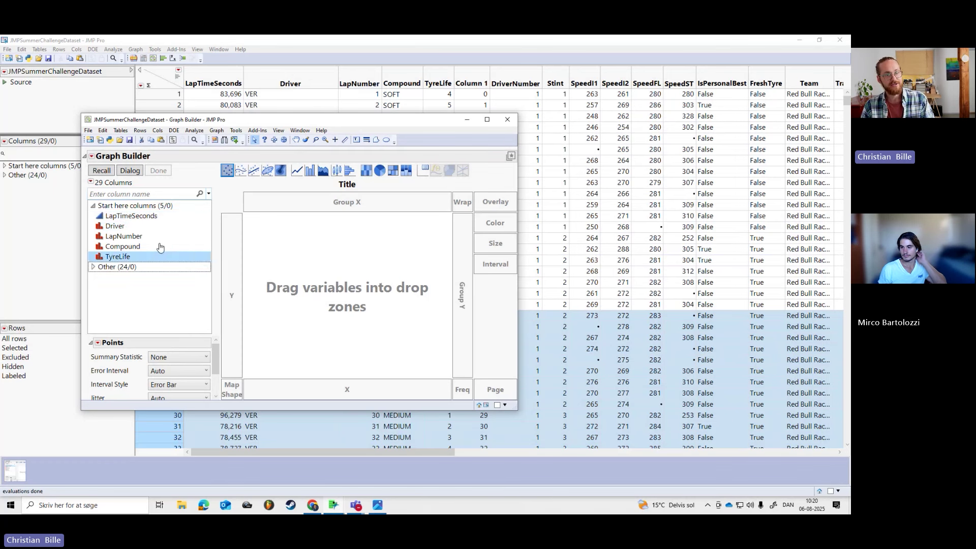
{"action": "left_click", "coordinate": [136, 216]}
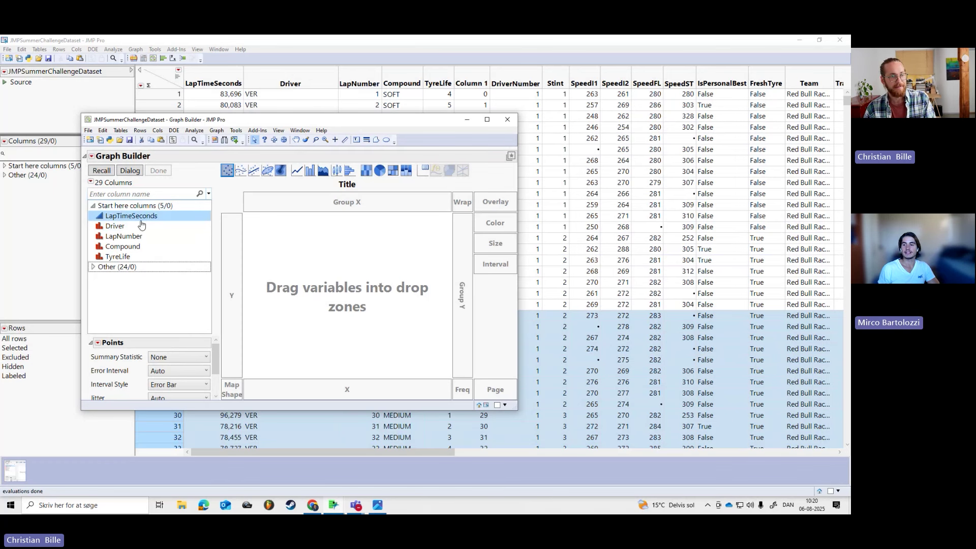
{"action": "left_click", "coordinate": [181, 227]}
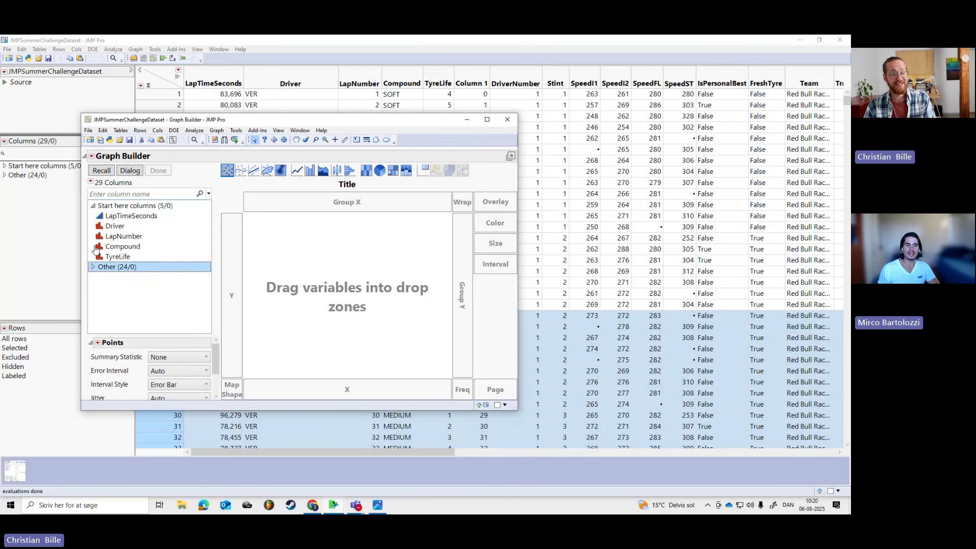
Step: Return to the data table and ungroup the Other column group
{"action": "left_click", "coordinate": [30, 209]}
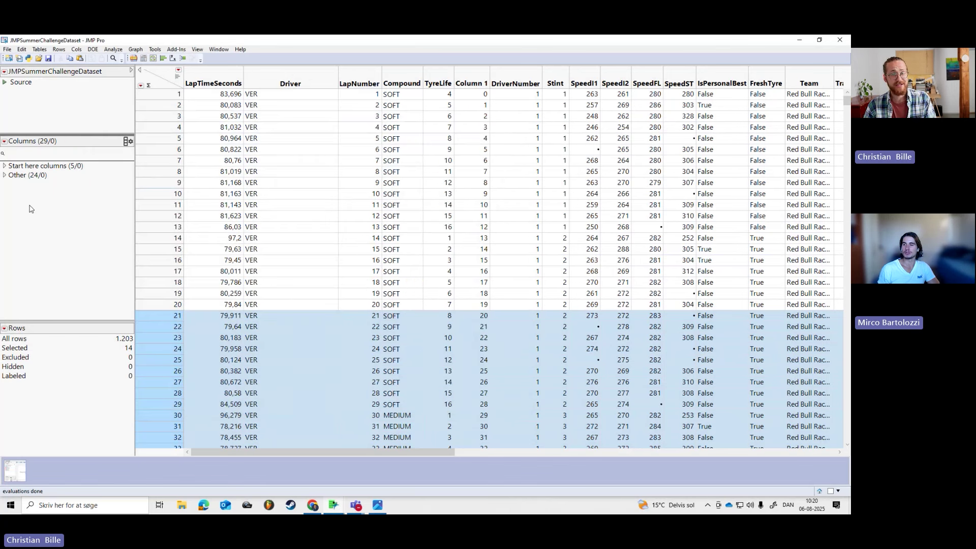
{"action": "right_click", "coordinate": [28, 178]}
{"action": "left_click", "coordinate": [78, 297]}
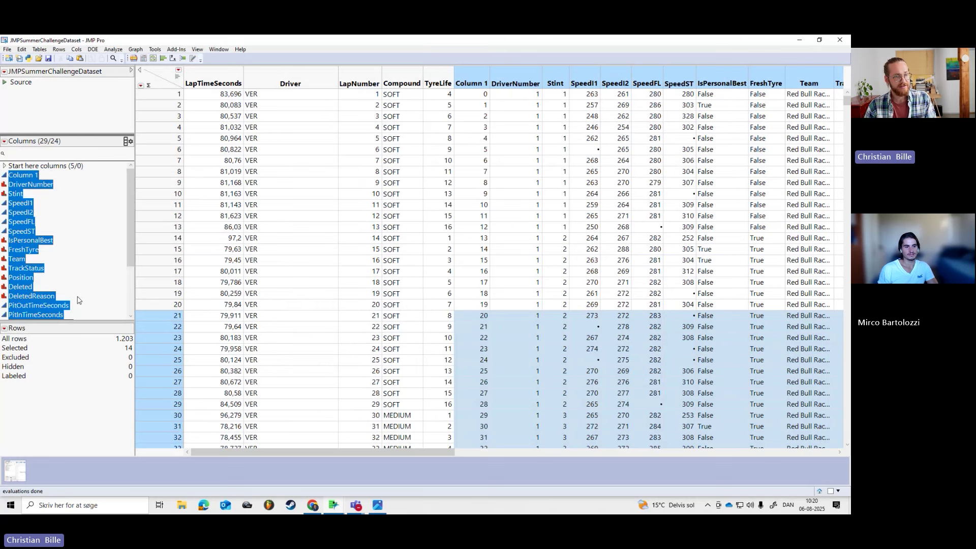
Step: Group the five columns from LapStartTimeSinceStartSeconds through Sector3TimeSinceStartSeconds
{"action": "scroll", "coordinate": [55, 228], "scroll_direction": "down", "scroll_amount": 3}
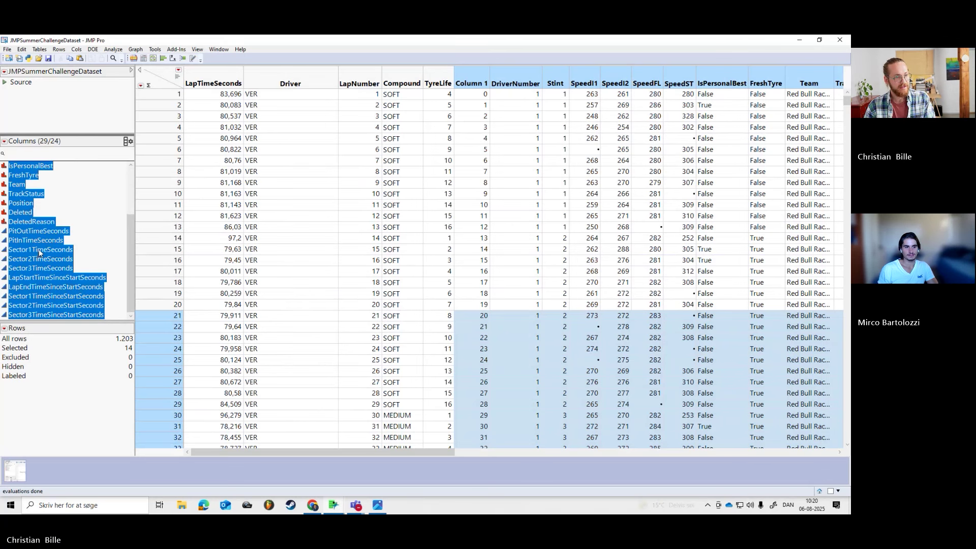
{"action": "left_click", "coordinate": [35, 260]}
{"action": "left_click_drag", "start_coordinate": [40, 277], "coordinate": [40, 325]}
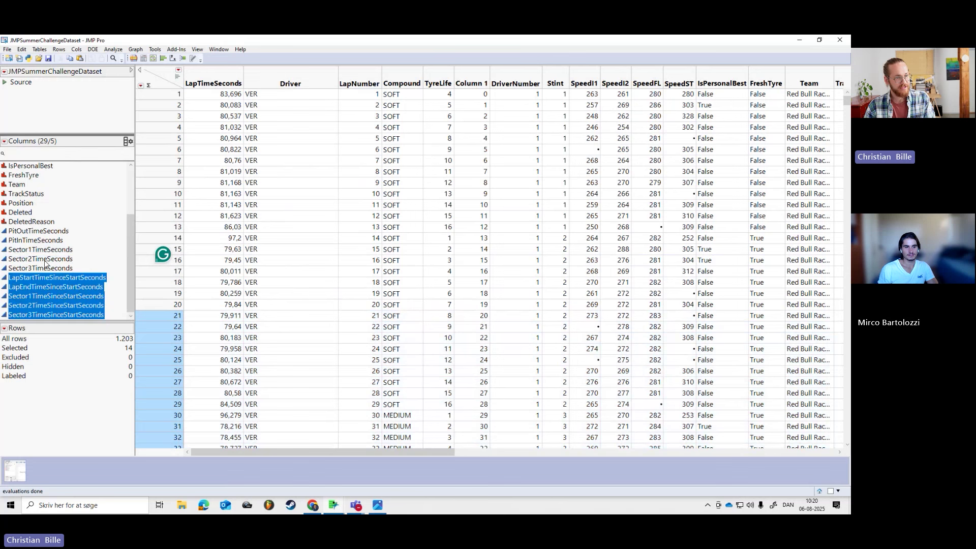
{"action": "right_click", "coordinate": [41, 309]}
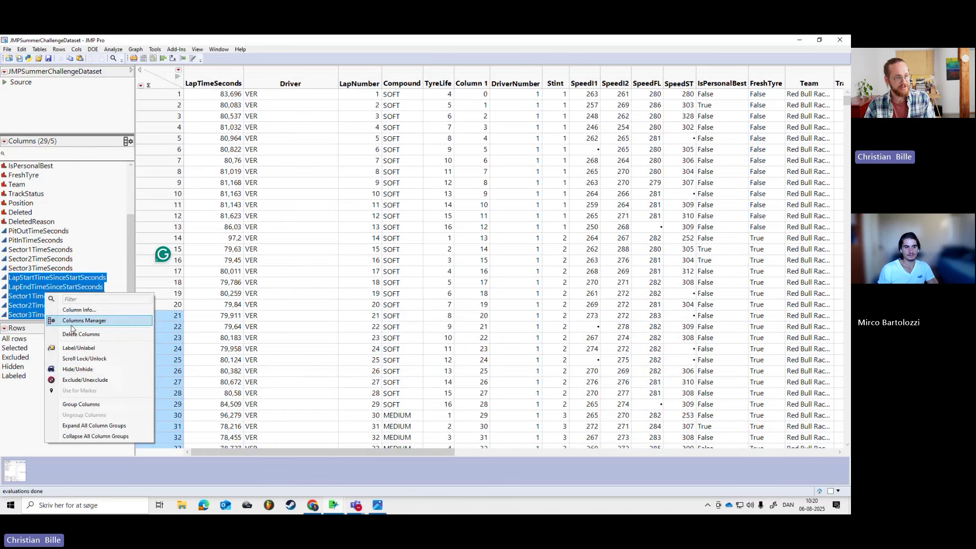
{"action": "left_click", "coordinate": [90, 404]}
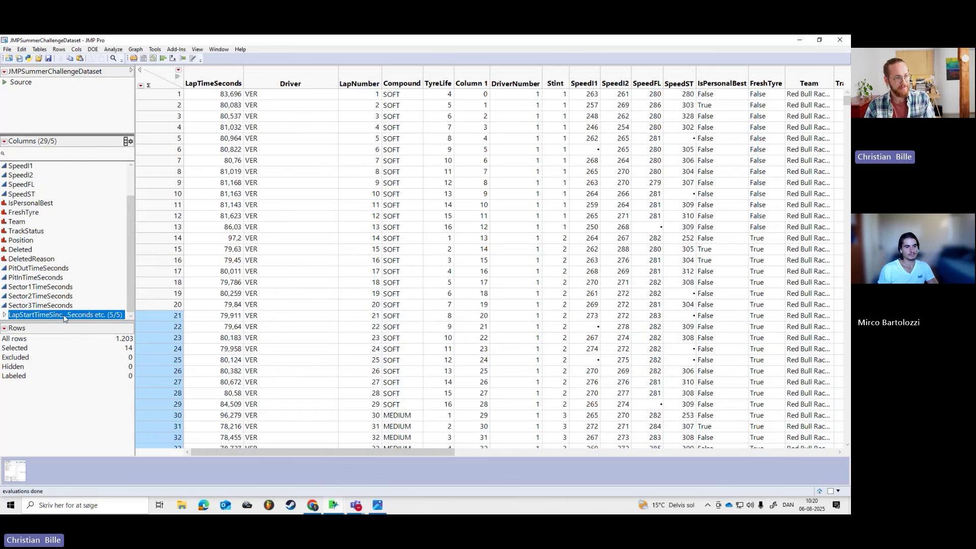
Step: Group the SpeedI1, SpeedI2, SpeedFL and SpeedST columns and name the group "Speed measured"
{"action": "scroll", "coordinate": [23, 239], "scroll_direction": "up", "scroll_amount": 1}
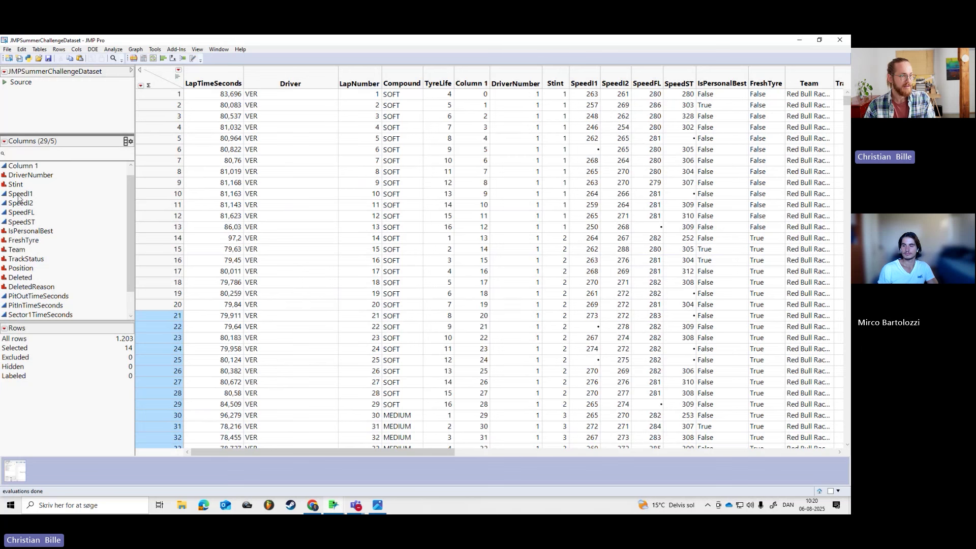
{"action": "left_click_drag", "start_coordinate": [18, 196], "coordinate": [20, 222]}
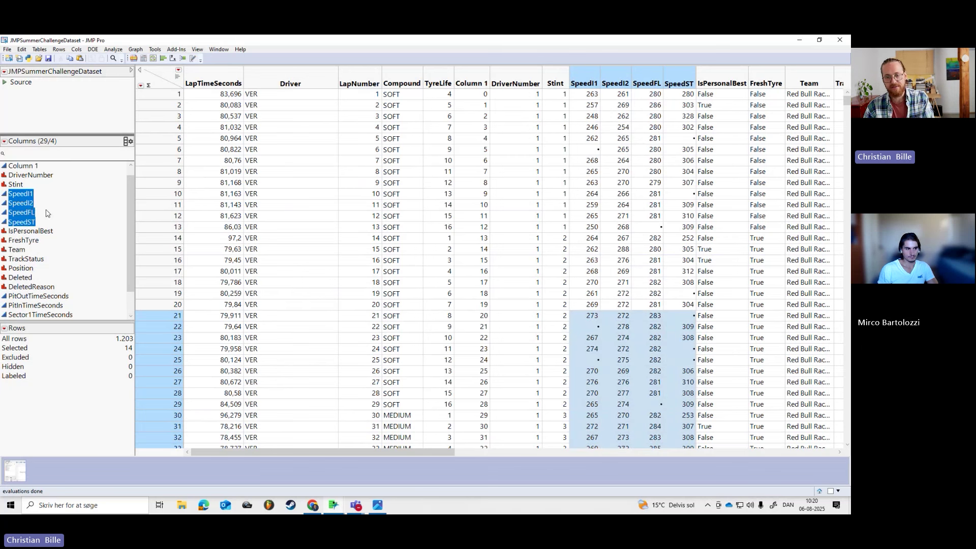
{"action": "right_click", "coordinate": [28, 203]}
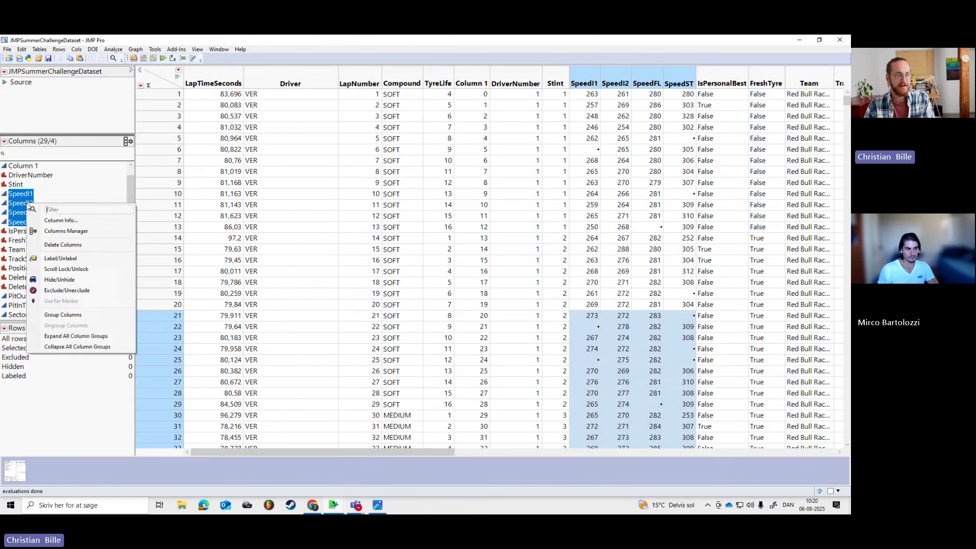
{"action": "left_click", "coordinate": [81, 314]}
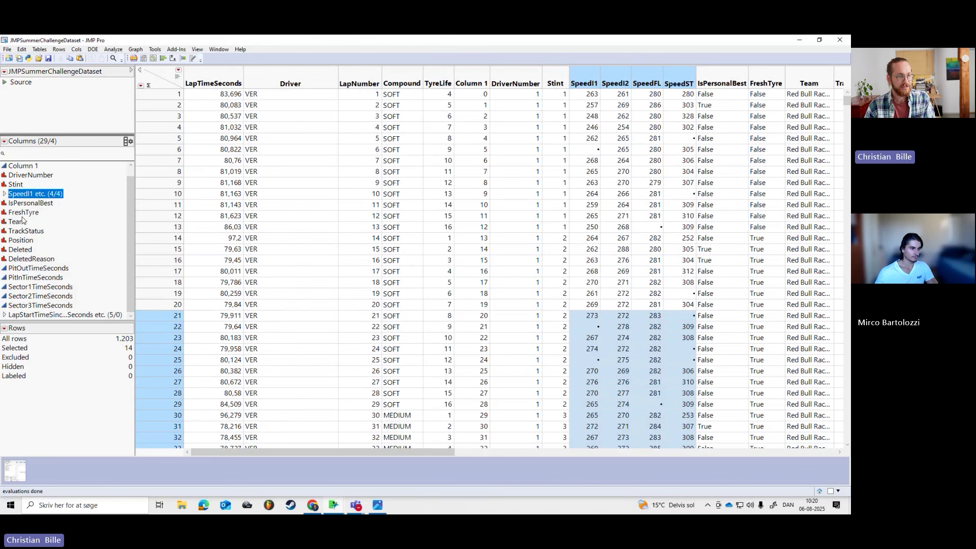
{"action": "double_click", "coordinate": [24, 197]}
{"action": "type", "text": "Spee"}
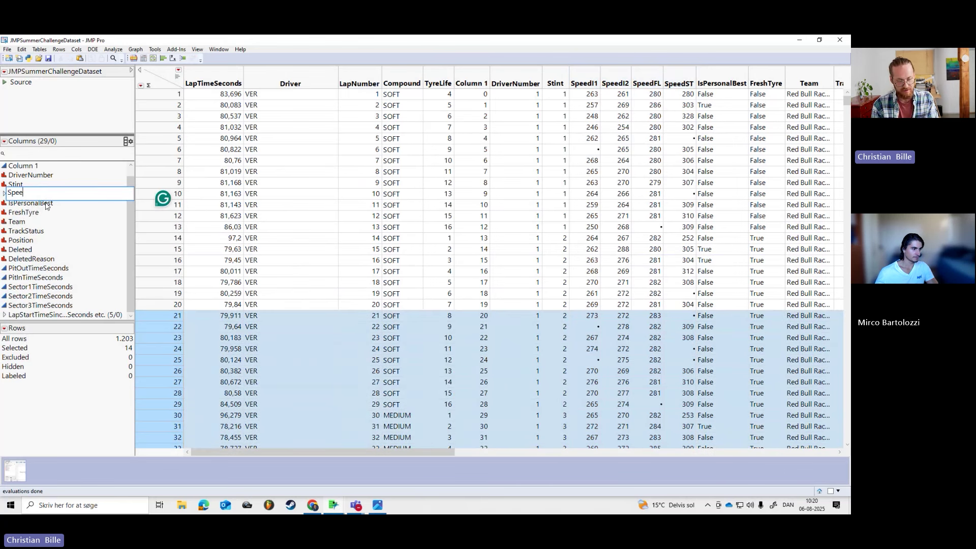
{"action": "type", "text": "d measured"}
{"action": "key", "text": "Return"}
Step: Move the Speed measured group directly below Start here columns in the column list
{"action": "left_click", "coordinate": [43, 194]}
{"action": "mouse_move", "coordinate": [43, 193]}
{"action": "left_mouse_down"}
{"action": "mouse_move", "coordinate": [61, 186]}
{"action": "mouse_move", "coordinate": [49, 194]}
{"action": "left_mouse_up"}
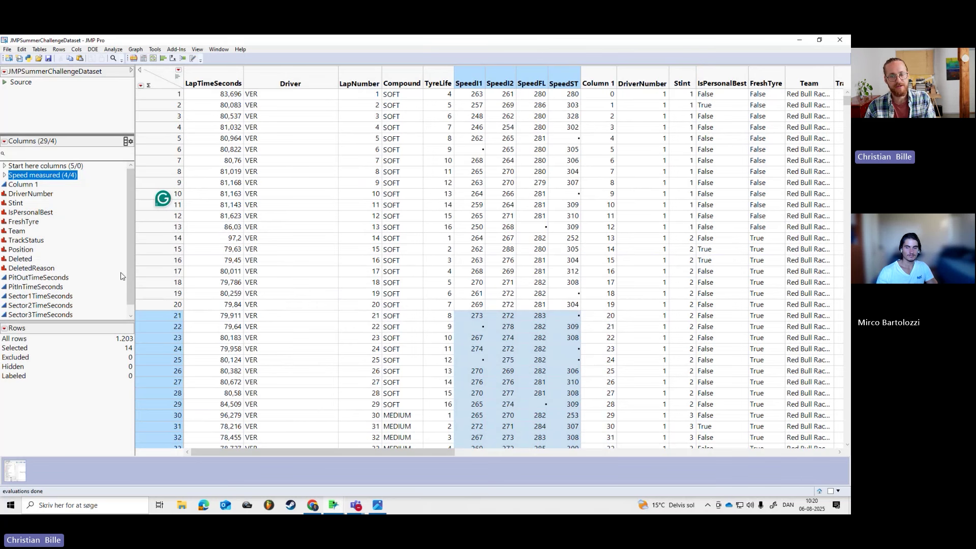
{"action": "left_click", "coordinate": [45, 167]}
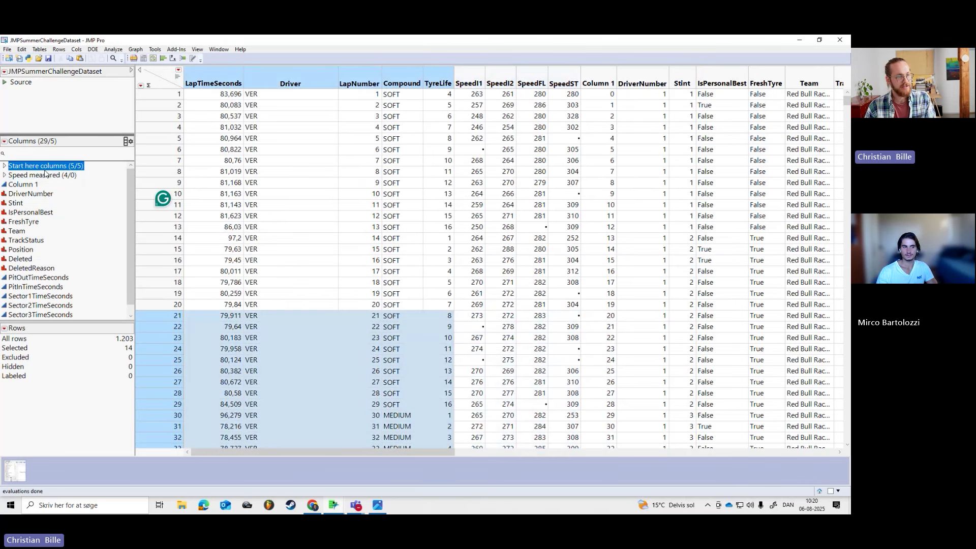
{"action": "left_click", "coordinate": [45, 175]}
Step: Group Sector1TimeSeconds, Sector2TimeSeconds and Sector3TimeSeconds as "Sector time" and place the group directly below Speed measured
{"action": "scroll", "coordinate": [36, 239], "scroll_direction": "down", "scroll_amount": 1}
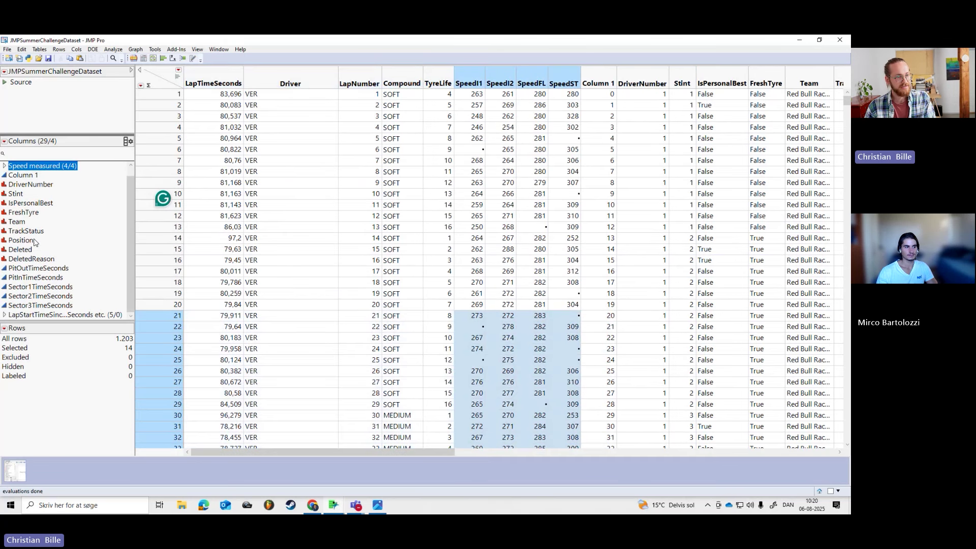
{"action": "left_click_drag", "start_coordinate": [56, 288], "coordinate": [60, 303]}
{"action": "right_click", "coordinate": [54, 298]}
{"action": "left_click", "coordinate": [121, 362]}
{"action": "type", "text": "Sector "}
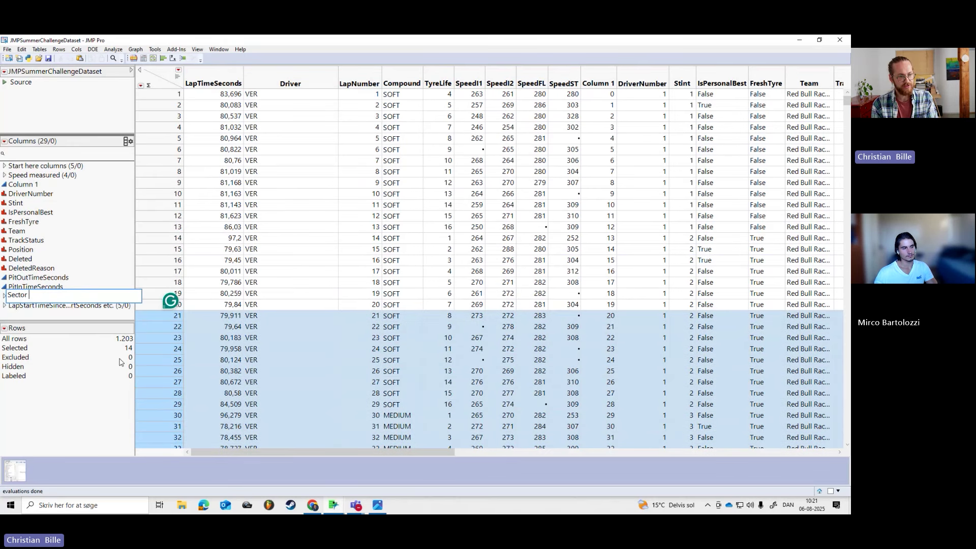
{"action": "type", "text": "time"}
{"action": "key", "text": "Return"}
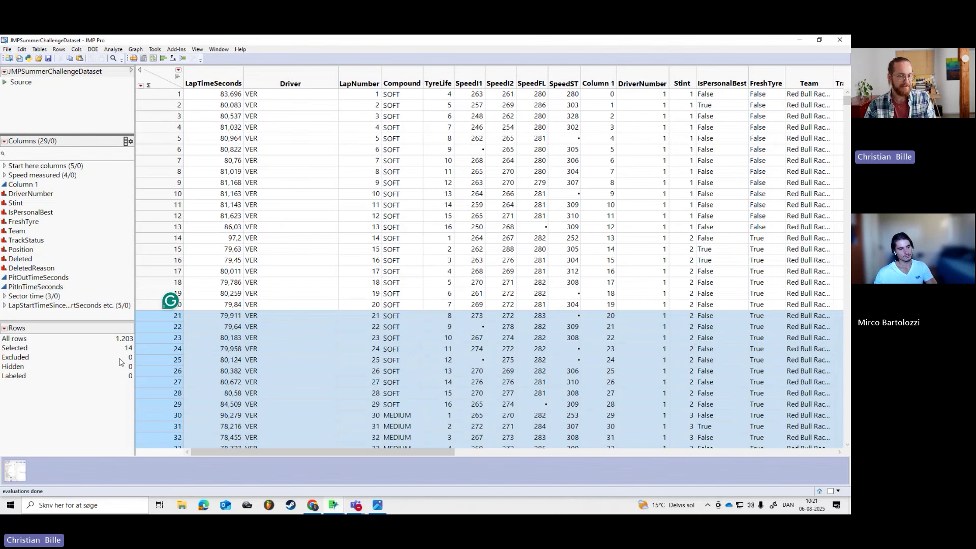
{"action": "left_click", "coordinate": [35, 296]}
{"action": "left_click_drag", "start_coordinate": [51, 178], "coordinate": [51, 179]}
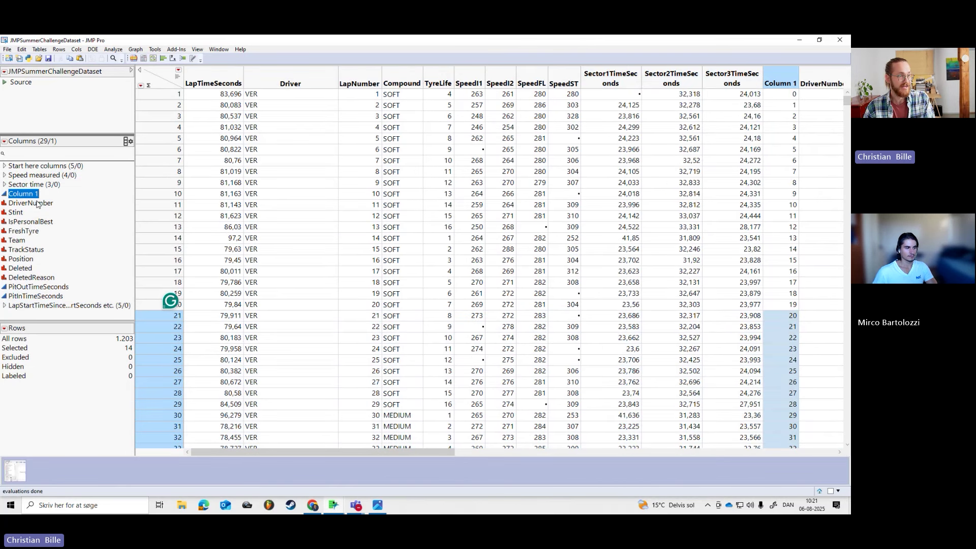
Step: Group the columns from Column 1 through PitInTimeSeconds as "Other" and move the group to the end of the column list
{"action": "left_click", "coordinate": [36, 296], "text": "shift"}
{"action": "right_click", "coordinate": [36, 287]}
{"action": "left_click", "coordinate": [76, 369]}
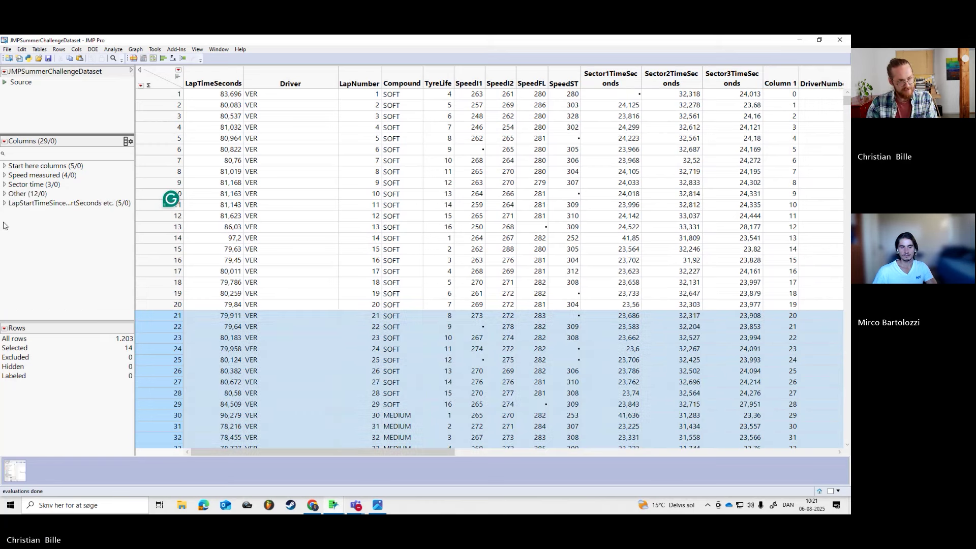
{"action": "left_click_drag", "start_coordinate": [25, 197], "coordinate": [31, 211]}
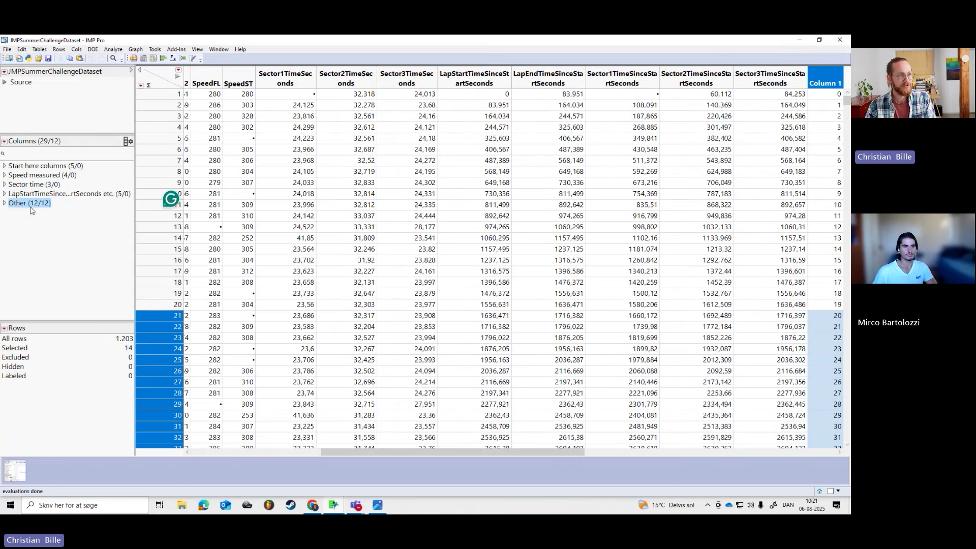
Step: Rename the LapStartTimeSinceStartSeconds etc. column group as "Nerd info" and leave all groups collapsed and unselected
{"action": "left_click", "coordinate": [5, 194]}
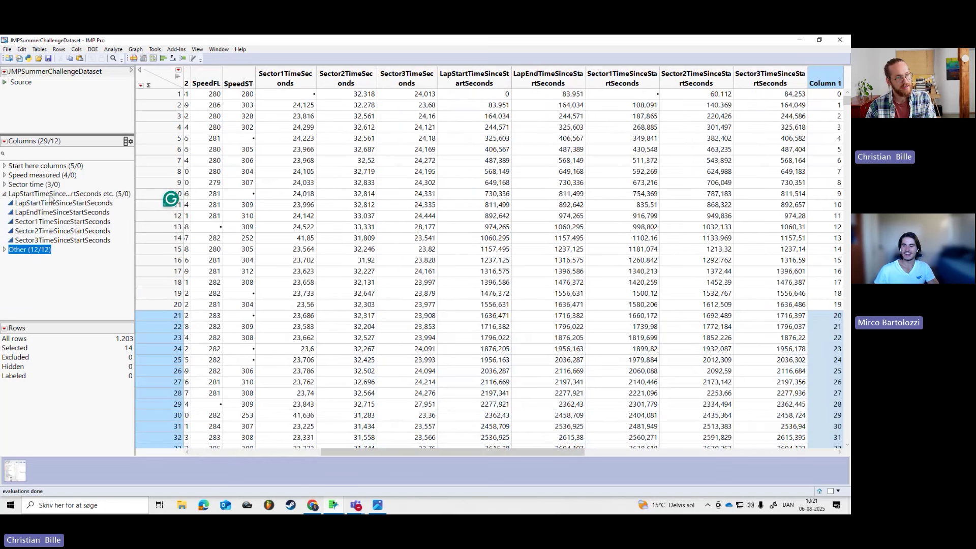
{"action": "left_click", "coordinate": [9, 197]}
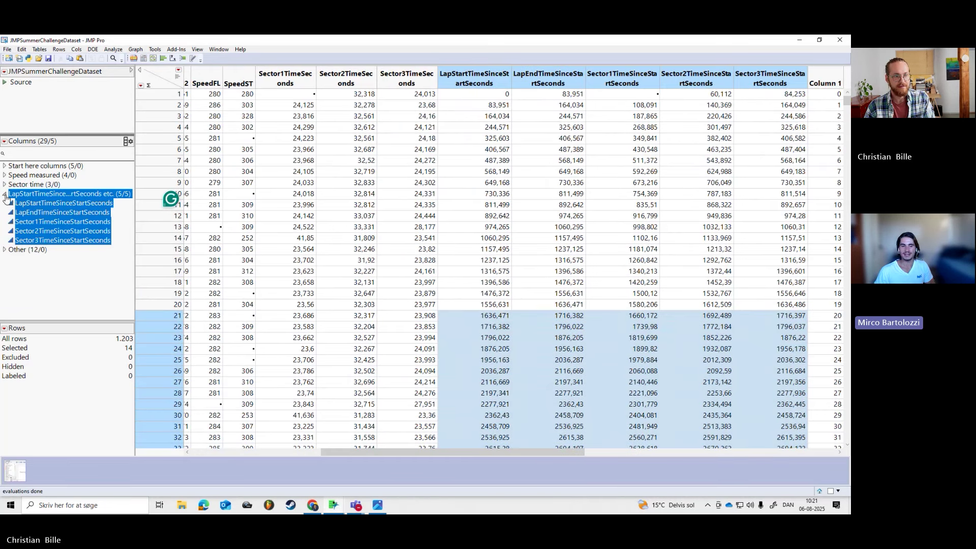
{"action": "left_click", "coordinate": [4, 194]}
{"action": "double_click", "coordinate": [35, 193]}
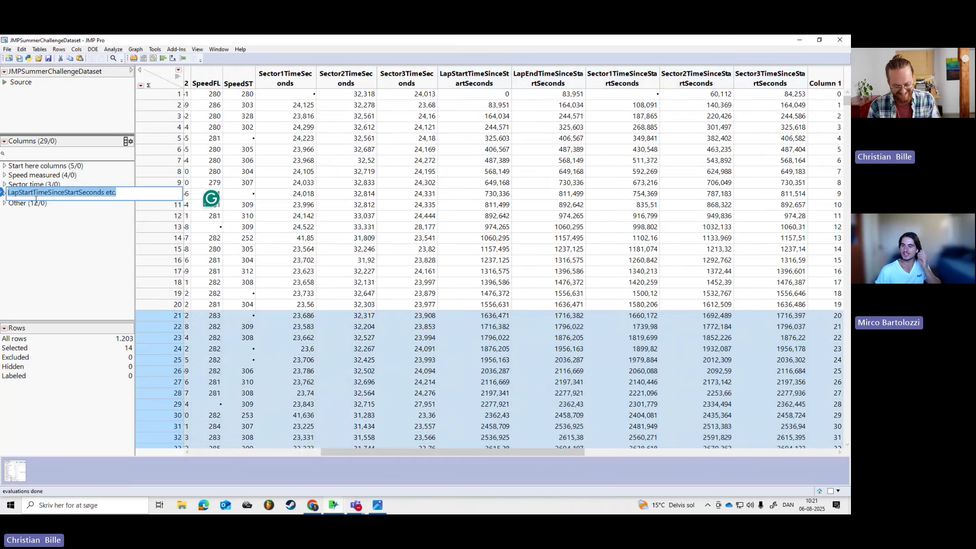
{"action": "type", "text": "Nerd "}
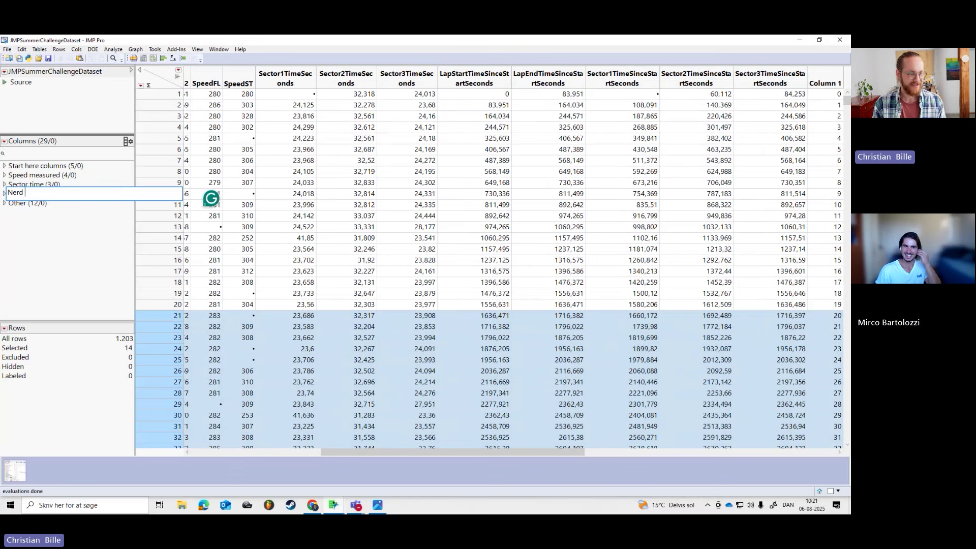
{"action": "type", "text": "info"}
{"action": "key", "text": "Return"}
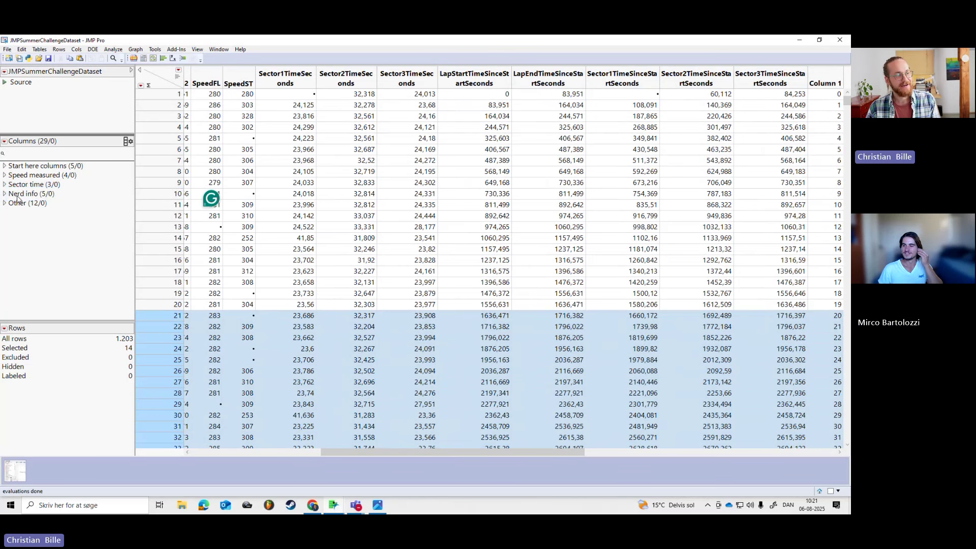
{"action": "left_click_drag", "start_coordinate": [40, 170], "coordinate": [46, 217]}
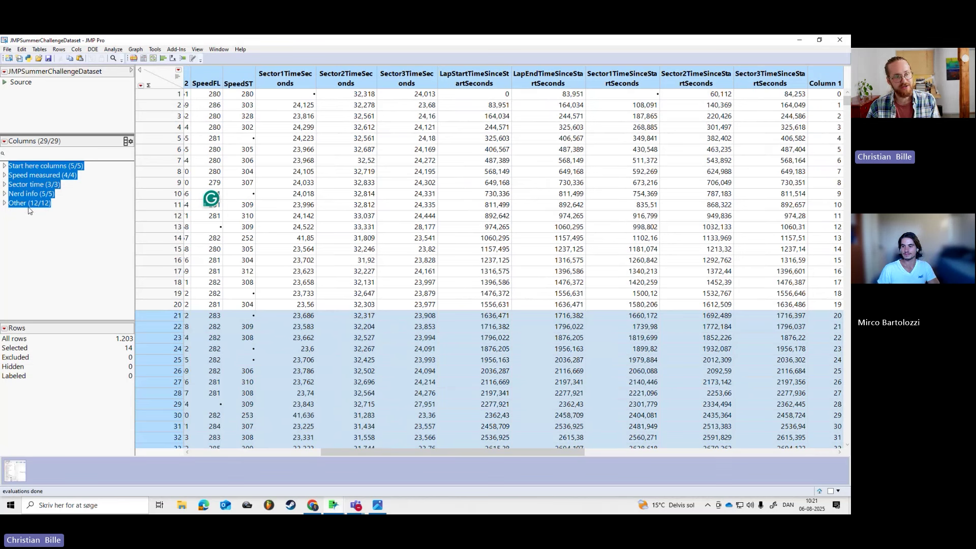
{"action": "left_click", "coordinate": [40, 209]}
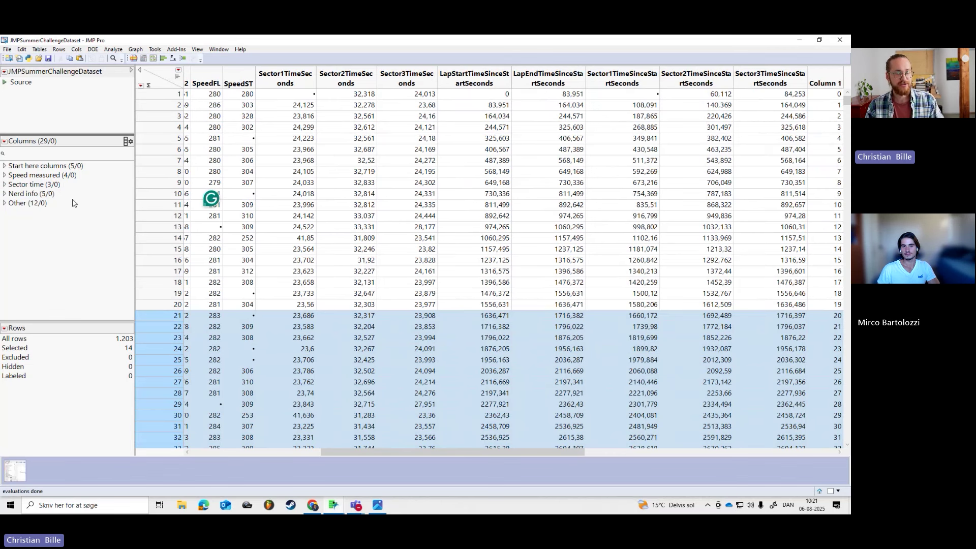
Step: Open Graph Builder for the dataset and place its window over the data table
{"action": "left_click", "coordinate": [155, 58]}
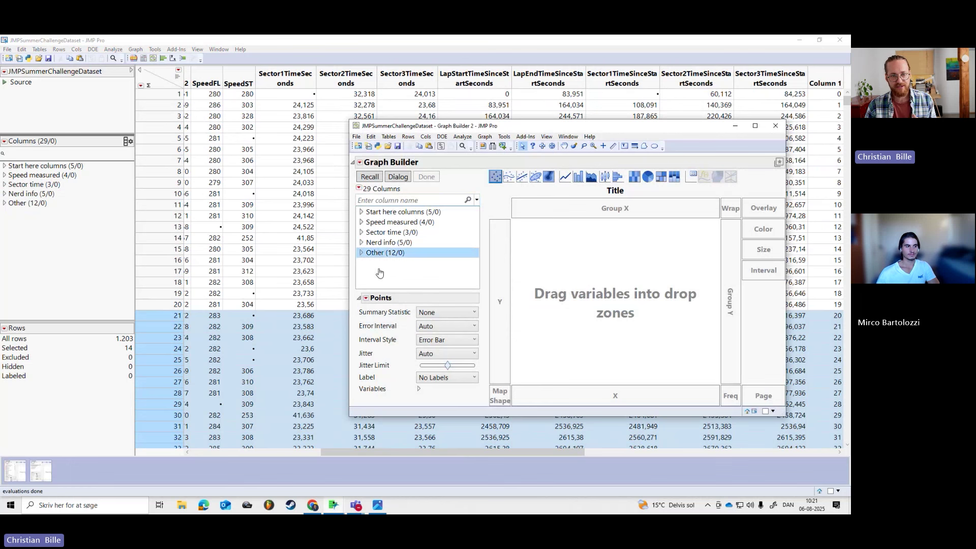
{"action": "left_click", "coordinate": [401, 214]}
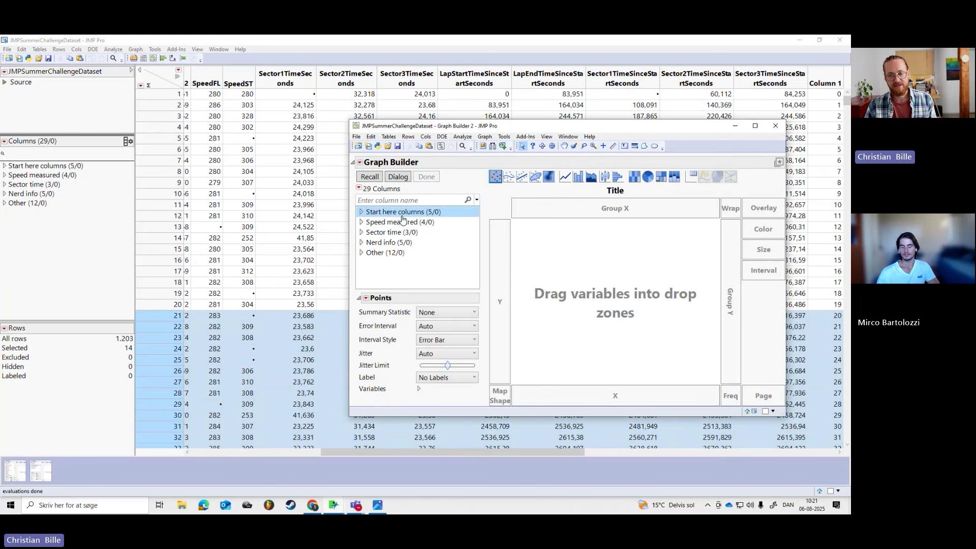
{"action": "left_click", "coordinate": [401, 242]}
{"action": "left_click", "coordinate": [404, 249], "text": "ctrl"}
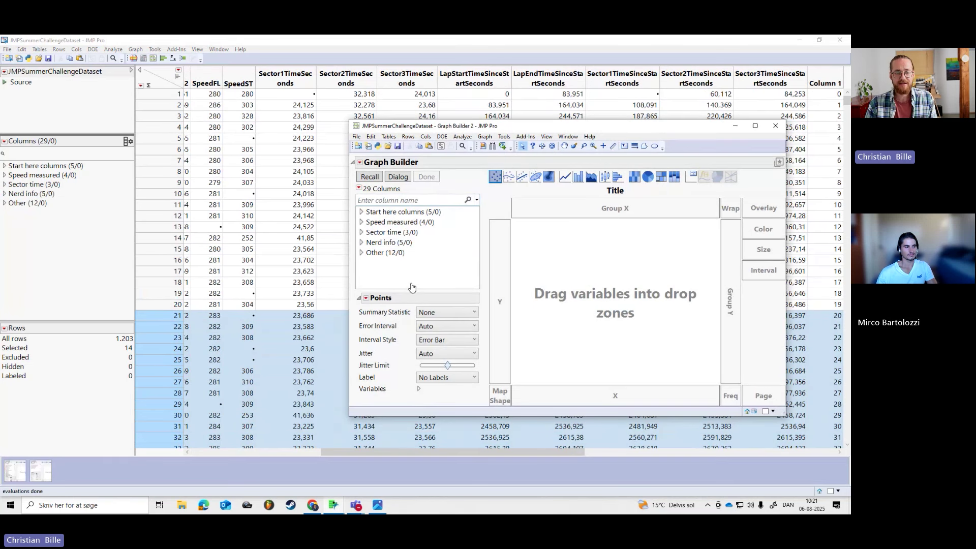
{"action": "left_click", "coordinate": [531, 116]}
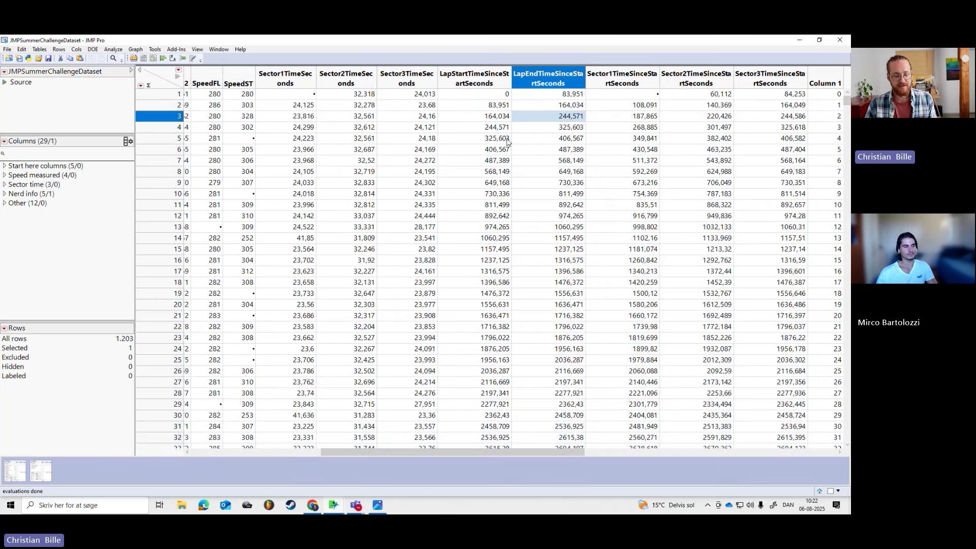
{"action": "left_click_drag", "start_coordinate": [511, 127], "coordinate": [333, 97]}
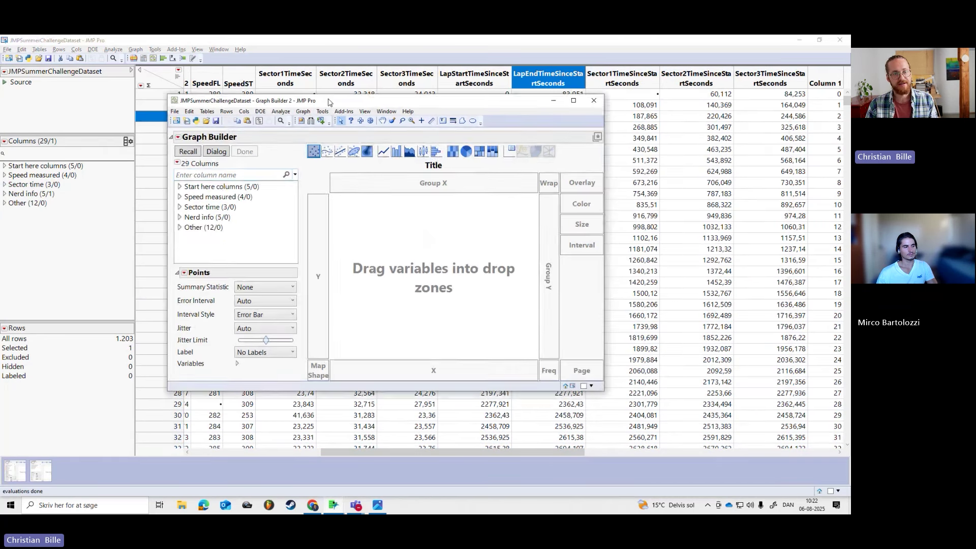
Step: Plot LapTimeSeconds on the Y axis against Driver on the X axis, using the Start here columns
{"action": "double_click", "coordinate": [226, 182]}
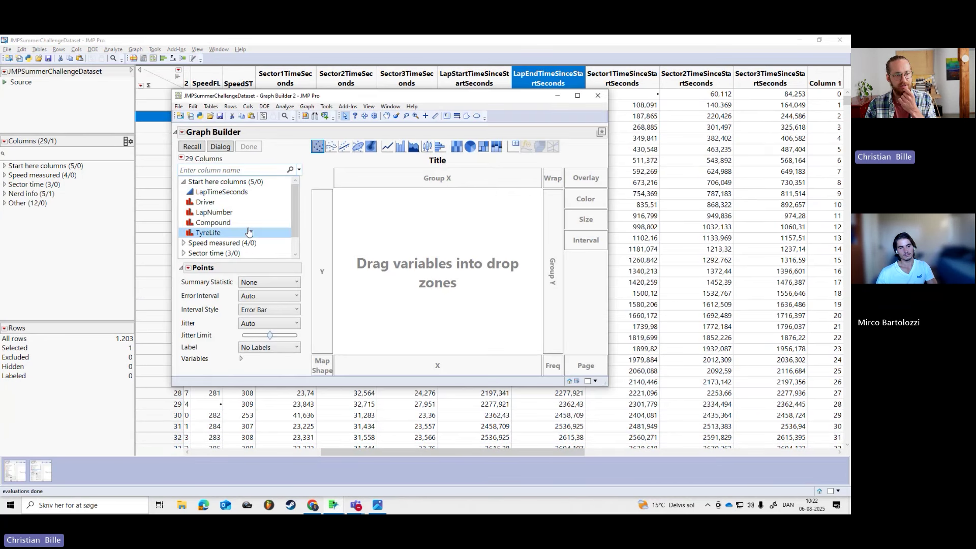
{"action": "left_click", "coordinate": [256, 202]}
{"action": "left_click", "coordinate": [269, 192]}
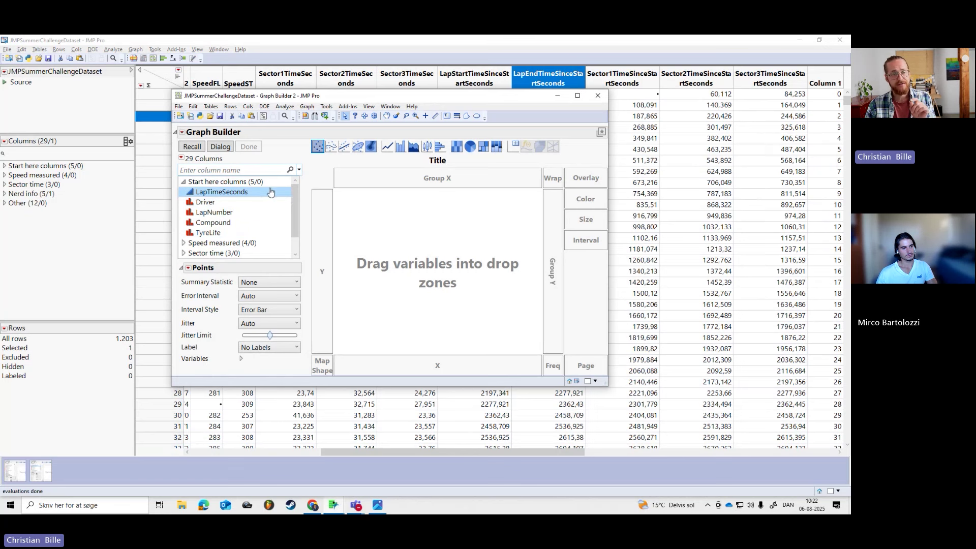
{"action": "left_click_drag", "start_coordinate": [254, 192], "coordinate": [328, 211]}
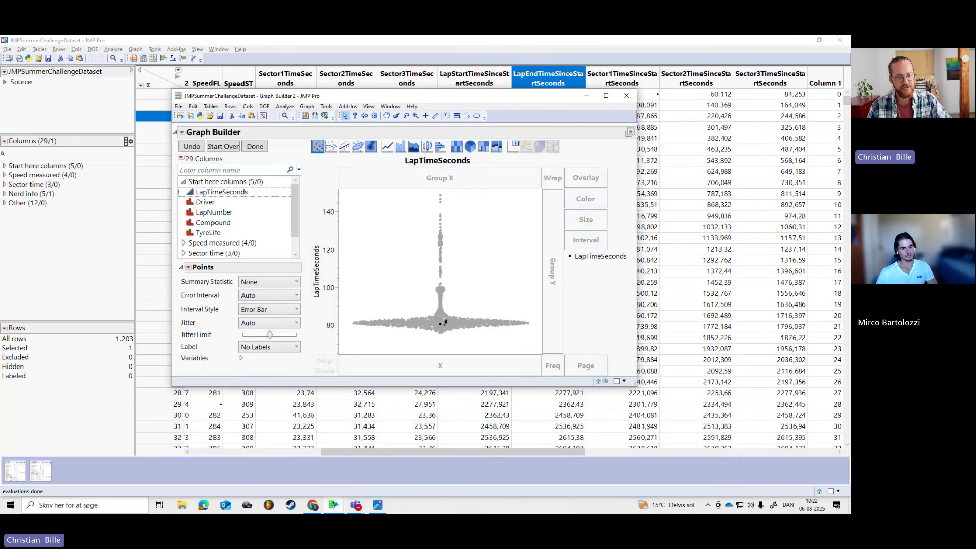
{"action": "left_click_drag", "start_coordinate": [211, 204], "coordinate": [433, 365]}
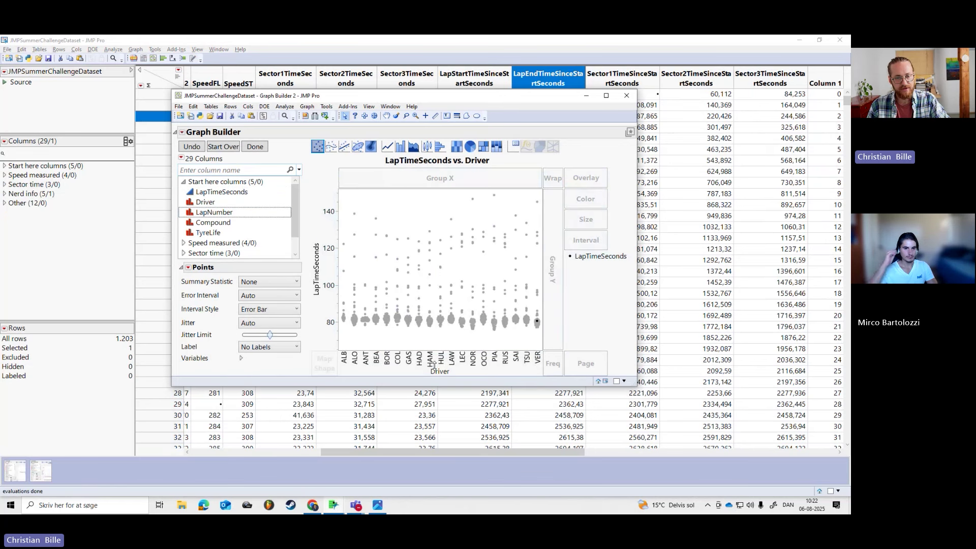
Step: Widen the graph window, highlight the lap-time points of PIA and VER, and clear the selection
{"action": "left_click_drag", "start_coordinate": [542, 349], "coordinate": [695, 324]}
{"action": "left_click_drag", "start_coordinate": [506, 96], "coordinate": [413, 91]}
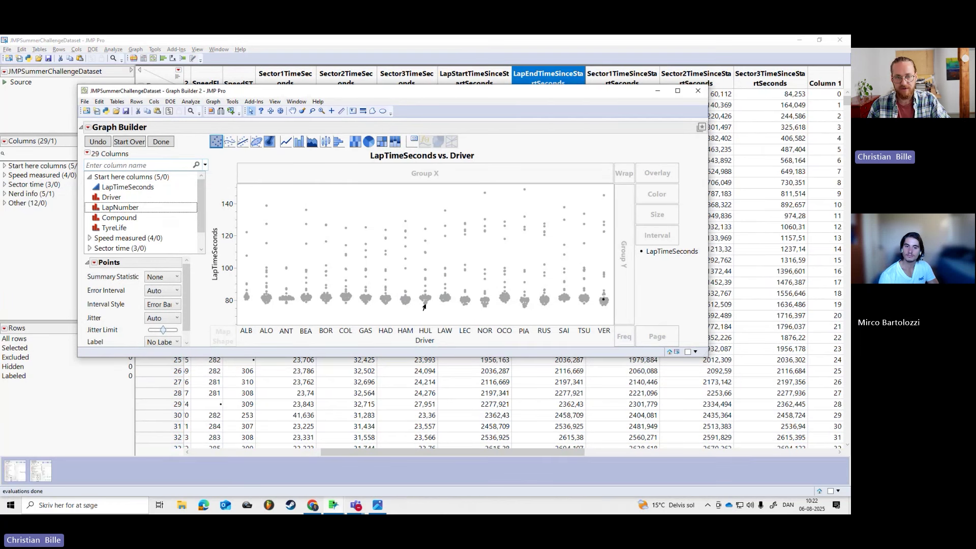
{"action": "left_click_drag", "start_coordinate": [530, 308], "coordinate": [512, 186]}
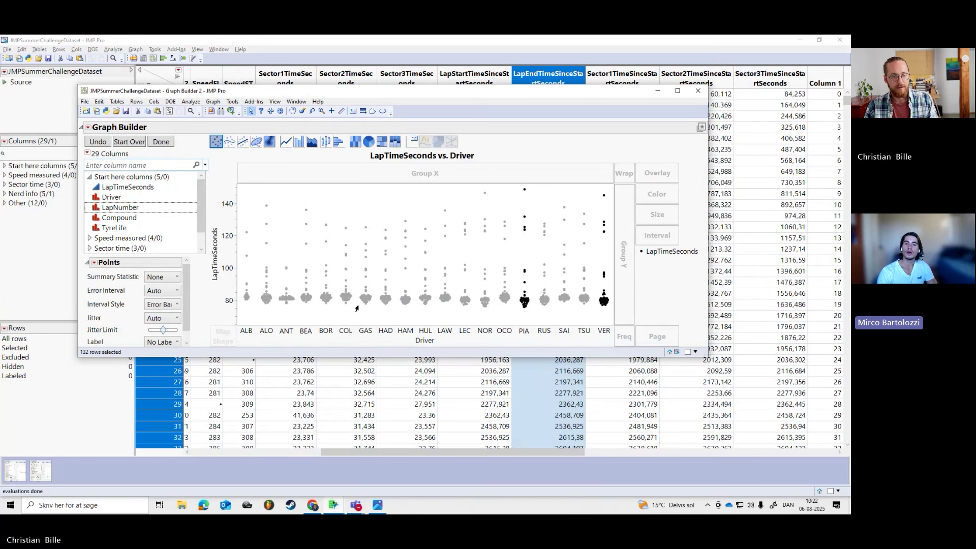
{"action": "left_click", "coordinate": [384, 320]}
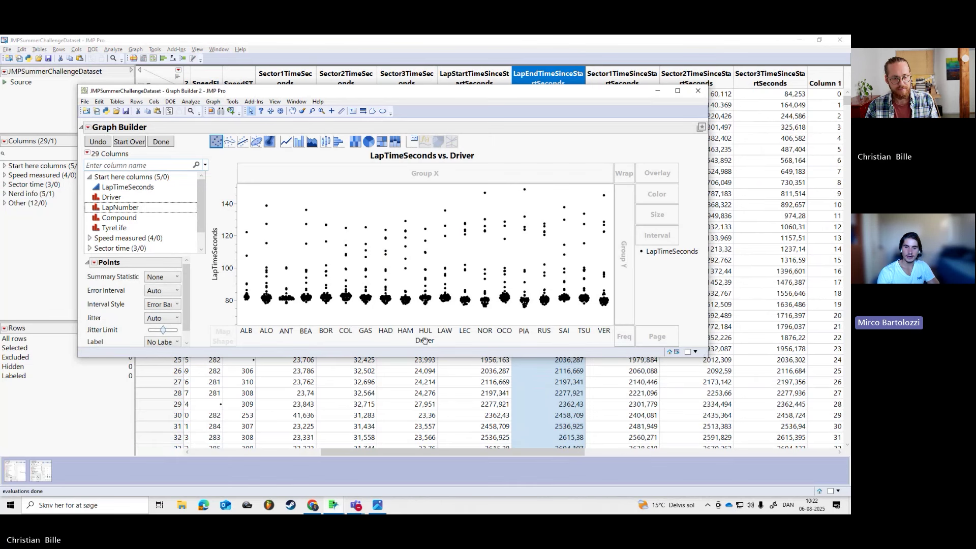
Step: Swap the graph's axes so Driver is on Y and LapTimeSeconds is on X
{"action": "left_click_drag", "start_coordinate": [424, 341], "coordinate": [412, 302]}
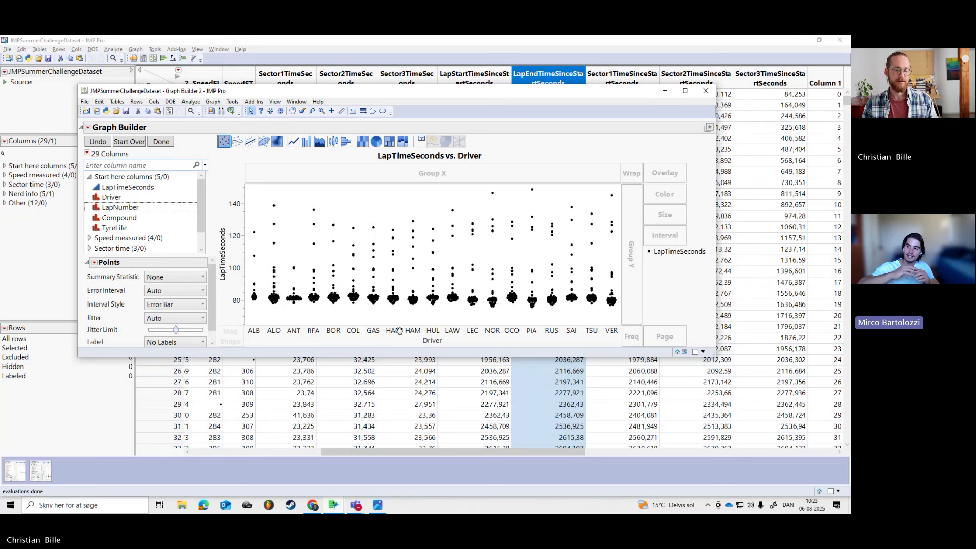
{"action": "left_click_drag", "start_coordinate": [433, 341], "coordinate": [243, 263]}
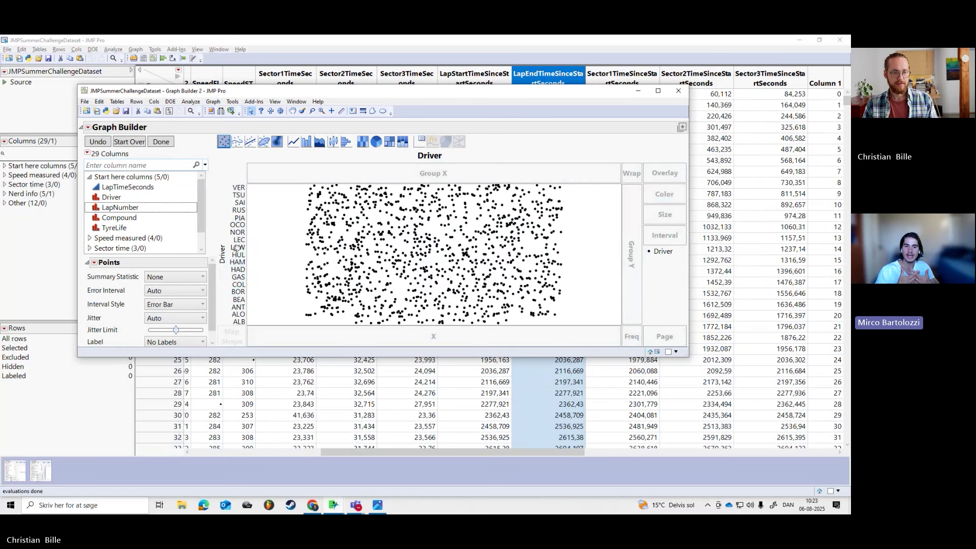
{"action": "left_click_drag", "start_coordinate": [127, 187], "coordinate": [411, 336]}
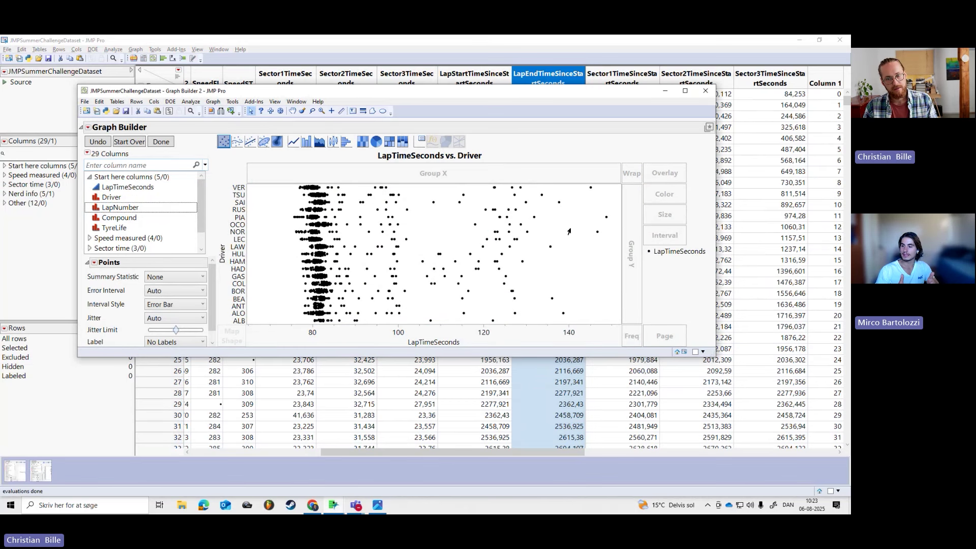
{"action": "left_click", "coordinate": [122, 239]}
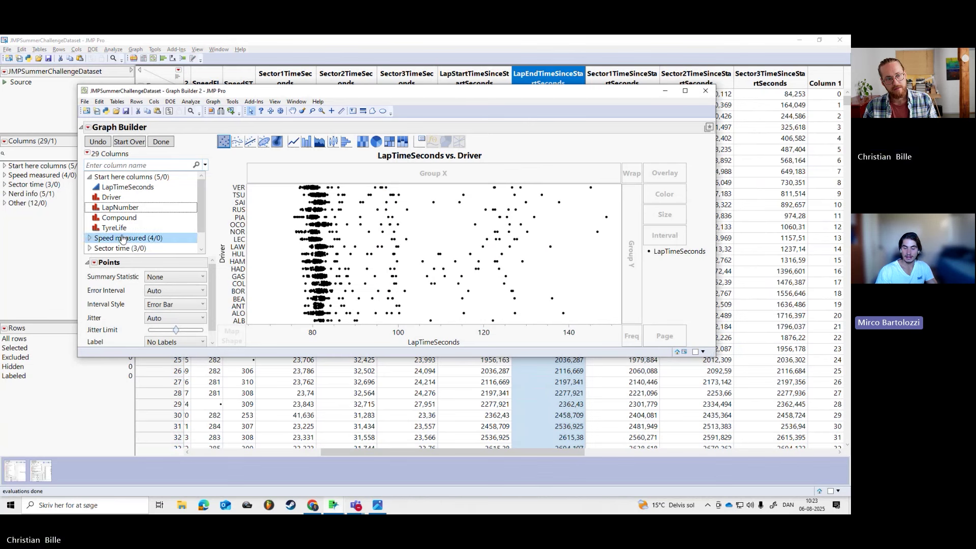
{"action": "scroll", "coordinate": [103, 239], "scroll_direction": "down", "scroll_amount": 1}
{"action": "scroll", "coordinate": [103, 239], "scroll_direction": "up", "scroll_amount": 1}
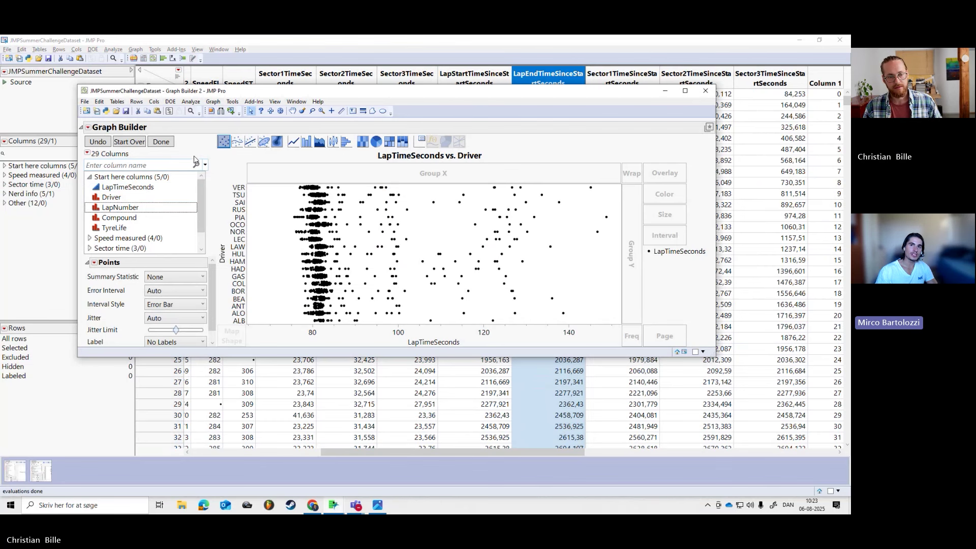
Step: Group PitOutTimeSeconds and PitInTimeSeconds from the Other group as "Pit info" and place the new group directly above Other
{"action": "left_click", "coordinate": [4, 203]}
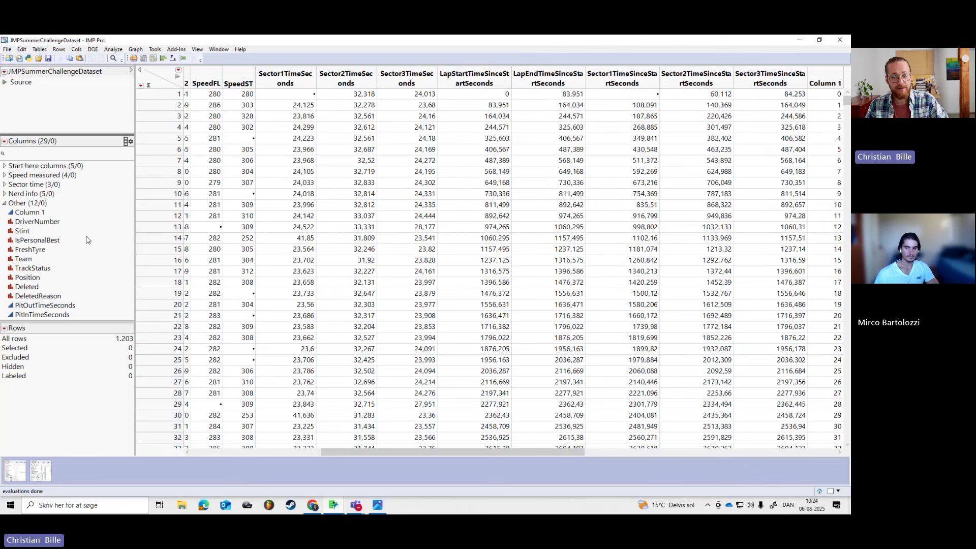
{"action": "left_click", "coordinate": [68, 166]}
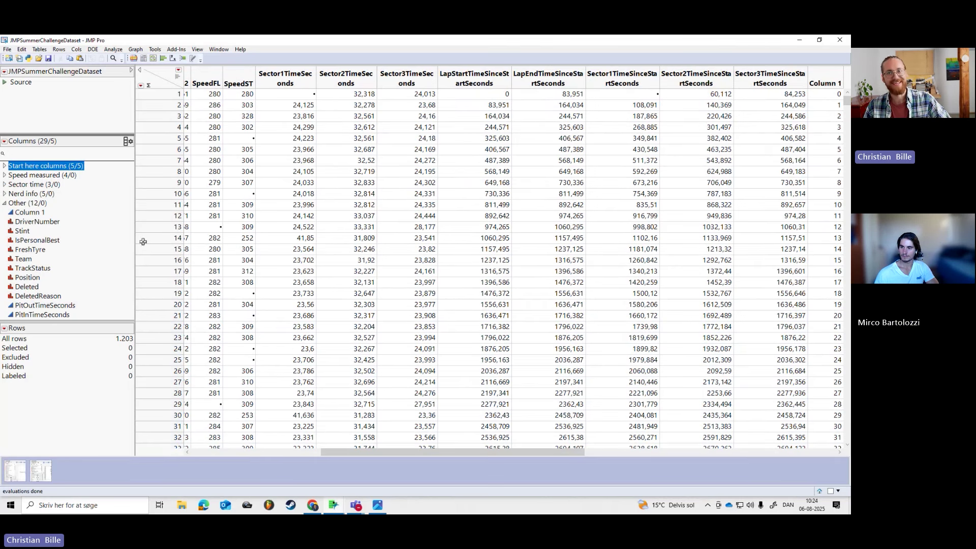
{"action": "scroll", "coordinate": [168, 238], "scroll_direction": "down", "scroll_amount": 3}
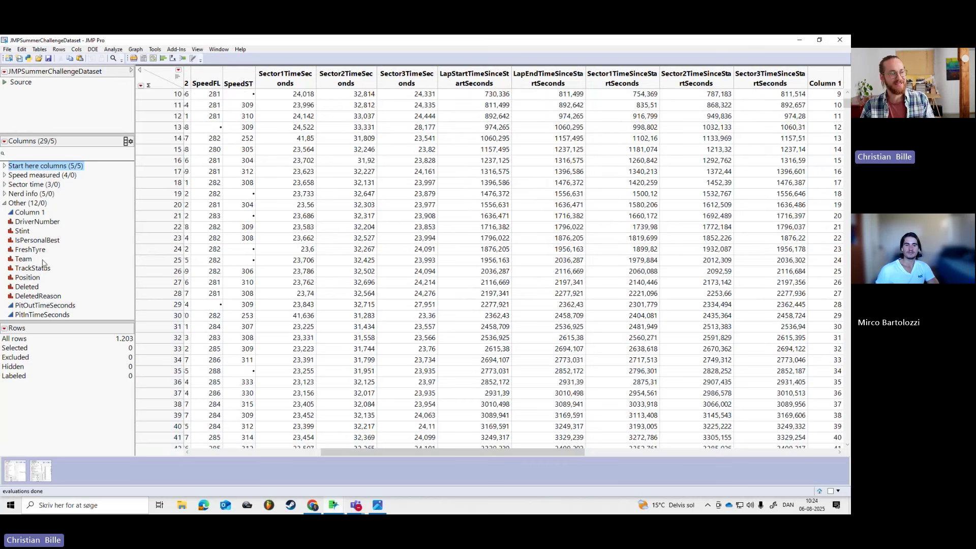
{"action": "left_click_drag", "start_coordinate": [71, 306], "coordinate": [61, 316]}
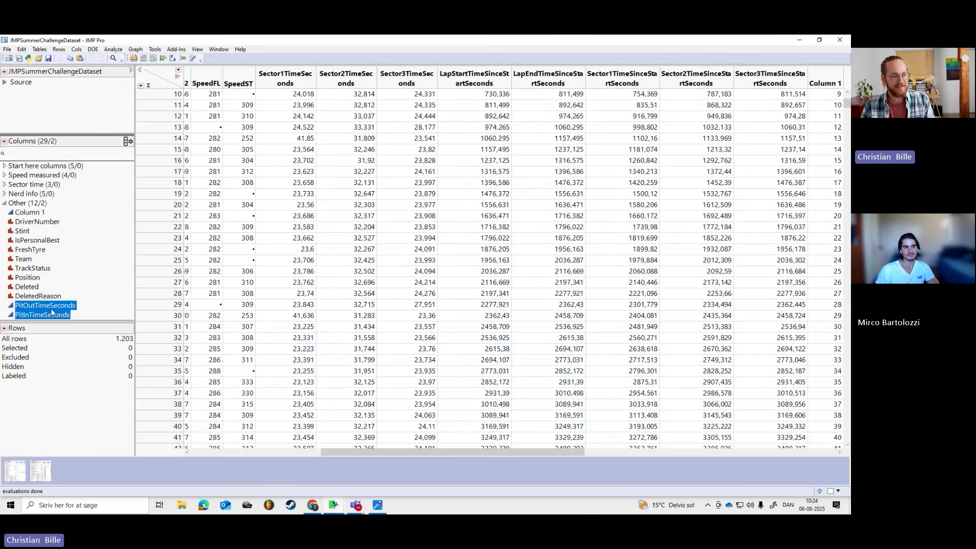
{"action": "right_click", "coordinate": [57, 311]}
{"action": "left_click", "coordinate": [92, 429]}
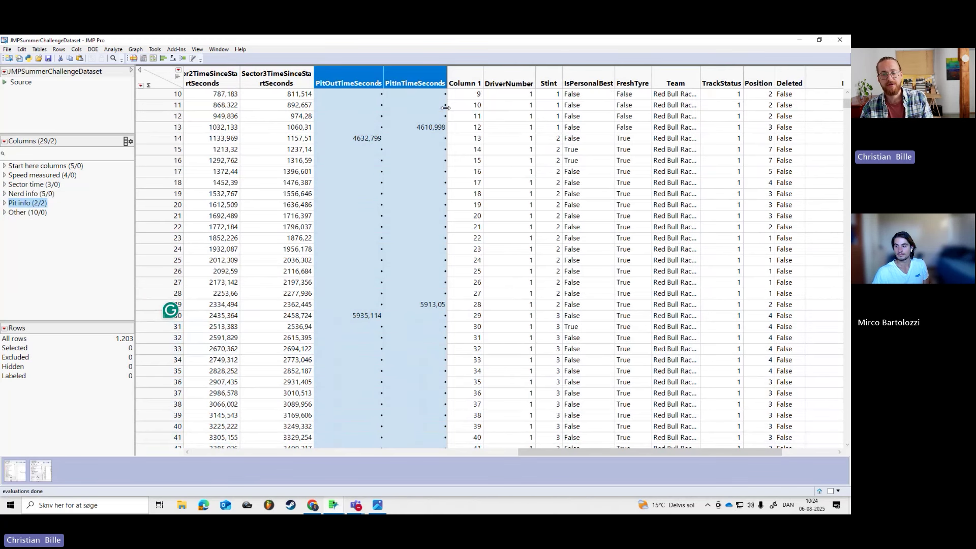
Step: Hide all columns of the Other group in the data table
{"action": "left_click", "coordinate": [443, 84]}
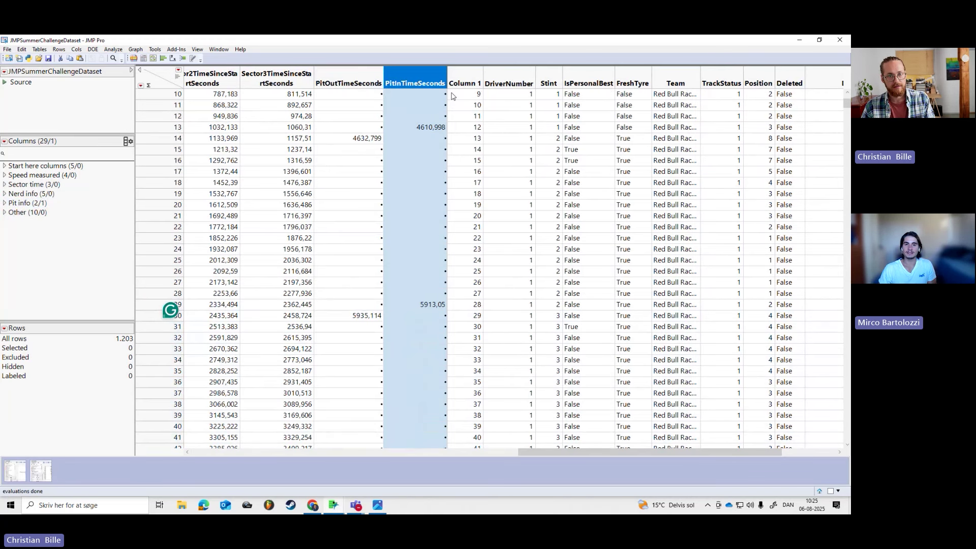
{"action": "left_click", "coordinate": [24, 213]}
{"action": "right_click", "coordinate": [23, 213]}
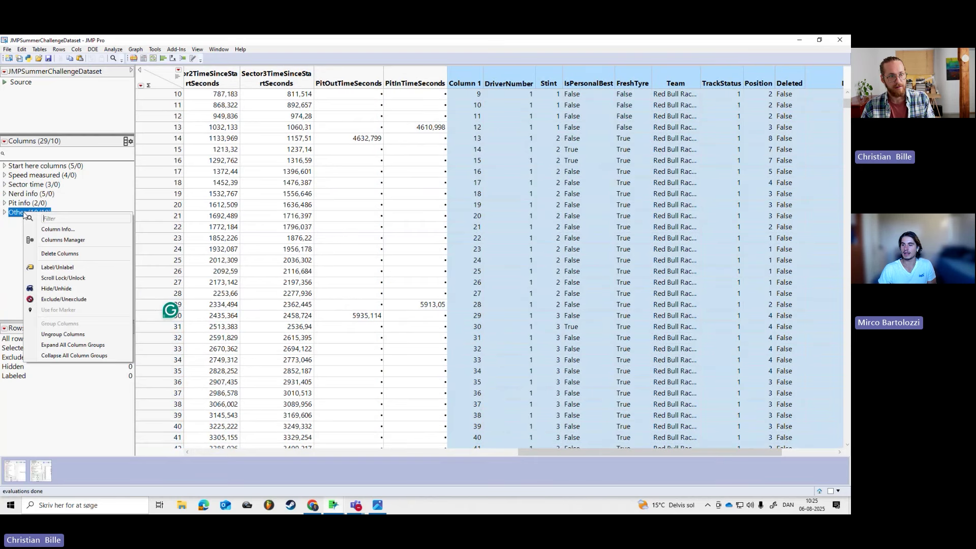
{"action": "left_click", "coordinate": [60, 289]}
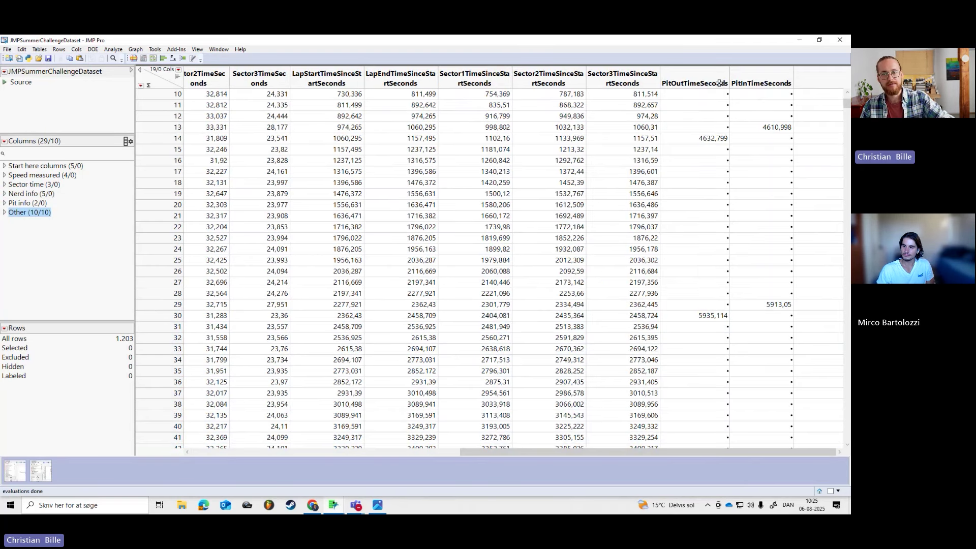
Step: Add a new numeric column named "Pitted" after the PitOutTimeSeconds and PitInTimeSeconds columns
{"action": "left_click_drag", "start_coordinate": [719, 83], "coordinate": [754, 82]}
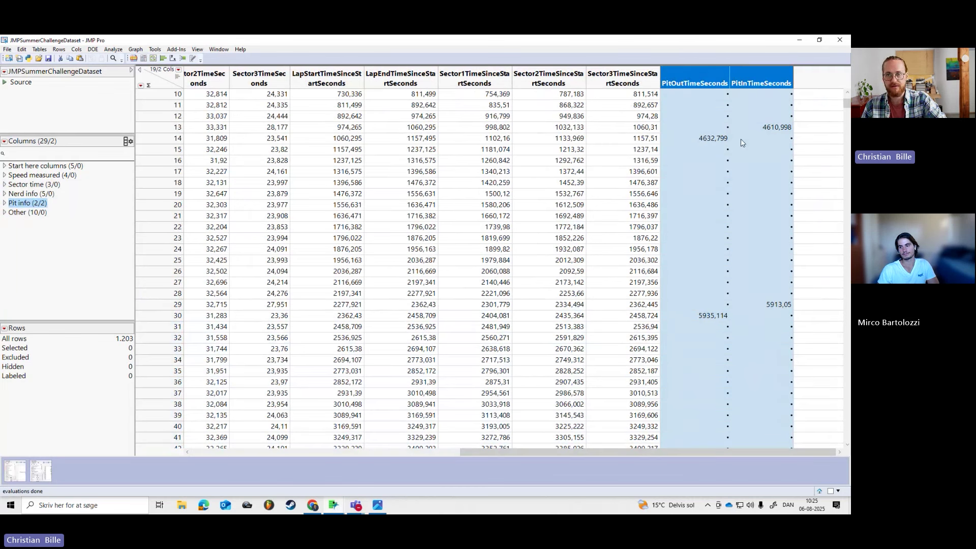
{"action": "left_click", "coordinate": [77, 50]}
{"action": "left_click", "coordinate": [93, 60]}
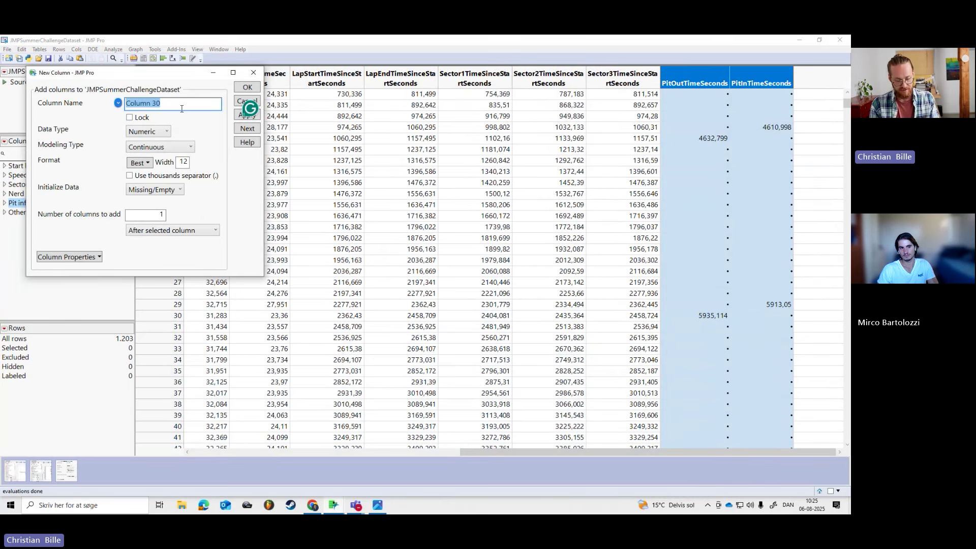
{"action": "type", "text": "Pitted"}
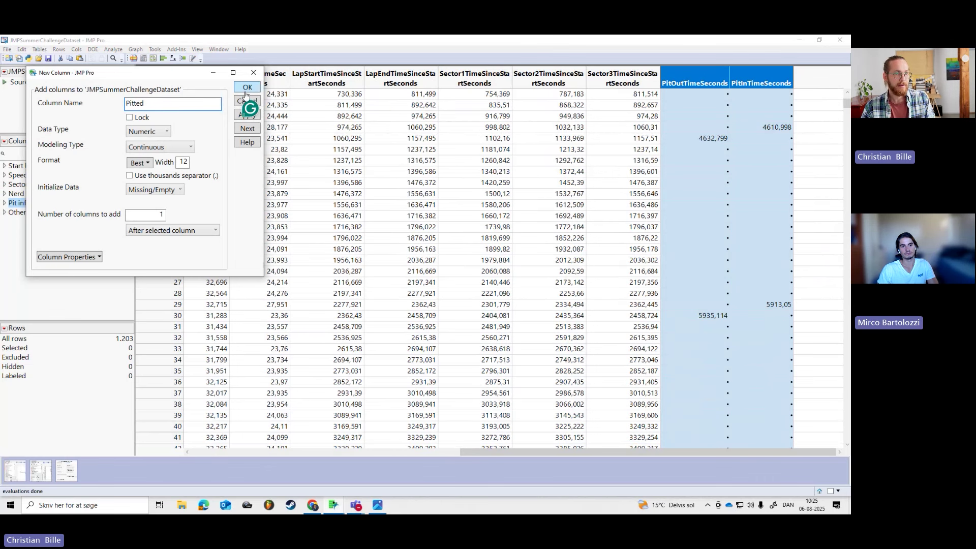
{"action": "left_click", "coordinate": [246, 94]}
Step: Open the formula editor for the Pitted column and insert a conditional If function
{"action": "right_click", "coordinate": [821, 82]}
{"action": "left_click", "coordinate": [747, 127]}
{"action": "left_click", "coordinate": [128, 146]}
{"action": "type", "text": "if"}
{"action": "left_click", "coordinate": [112, 186]}
Step: Set the If condition to the Sum of PitOutTimeSeconds and PitInTimeSeconds being greater than 0
{"action": "left_click", "coordinate": [200, 208]}
{"action": "left_click", "coordinate": [243, 220]}
{"action": "left_click", "coordinate": [247, 230], "text": "shift"}
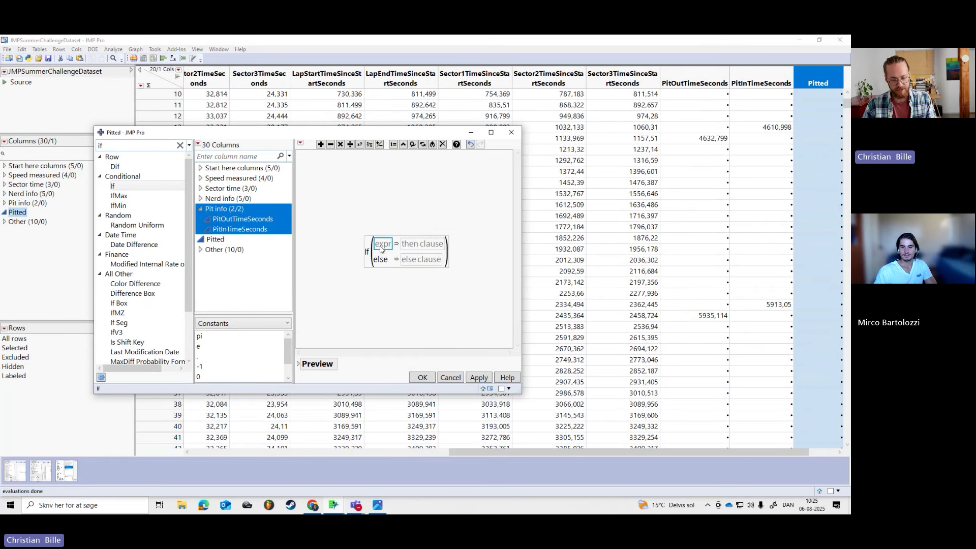
{"action": "type", "text": "sum"}
{"action": "key", "text": "Return"}
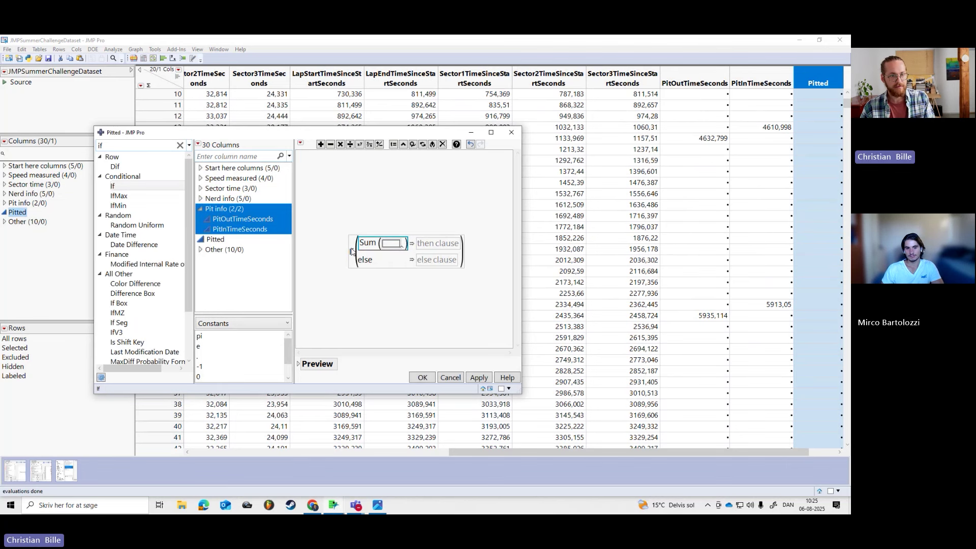
{"action": "left_click", "coordinate": [394, 244]}
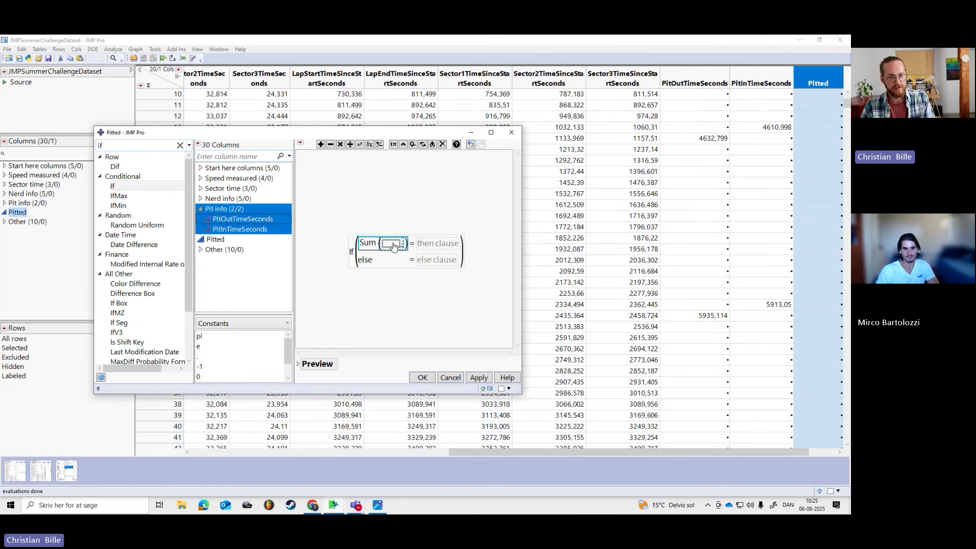
{"action": "left_click", "coordinate": [394, 245]}
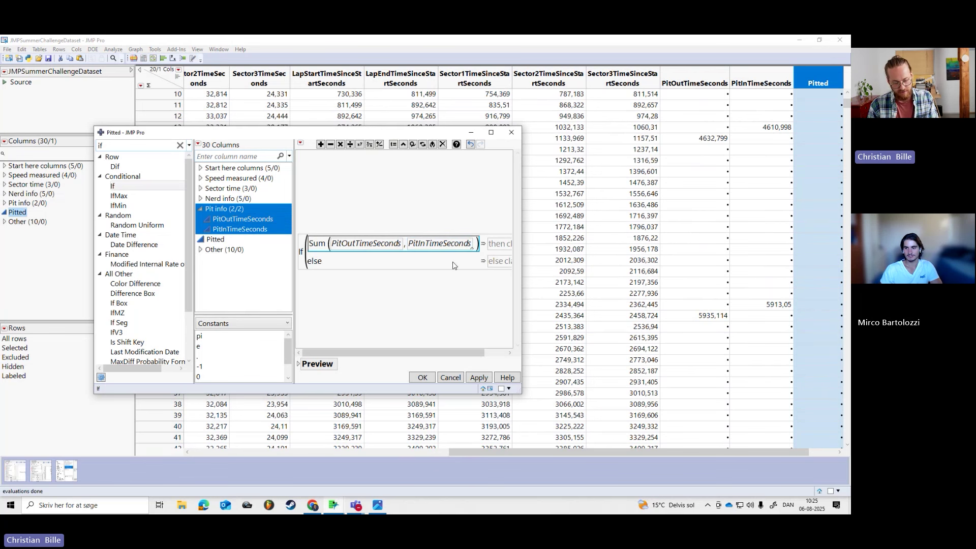
{"action": "type", "text": ">"}
{"action": "type", "text": "0"}
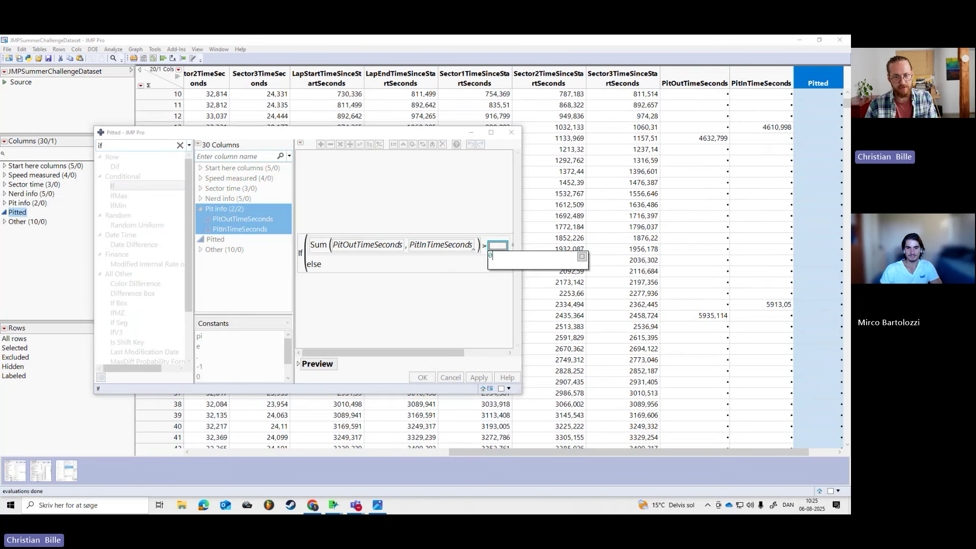
{"action": "key", "text": "Return"}
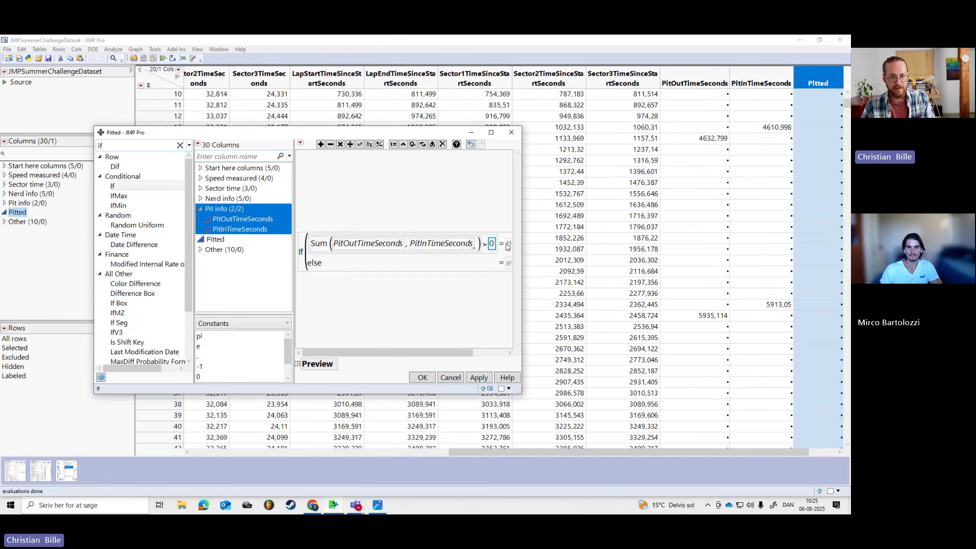
Step: Set the formula's then clause to 1 and its else clause to 0, and accept the Pitted formula
{"action": "left_click_drag", "start_coordinate": [457, 352], "coordinate": [510, 352]}
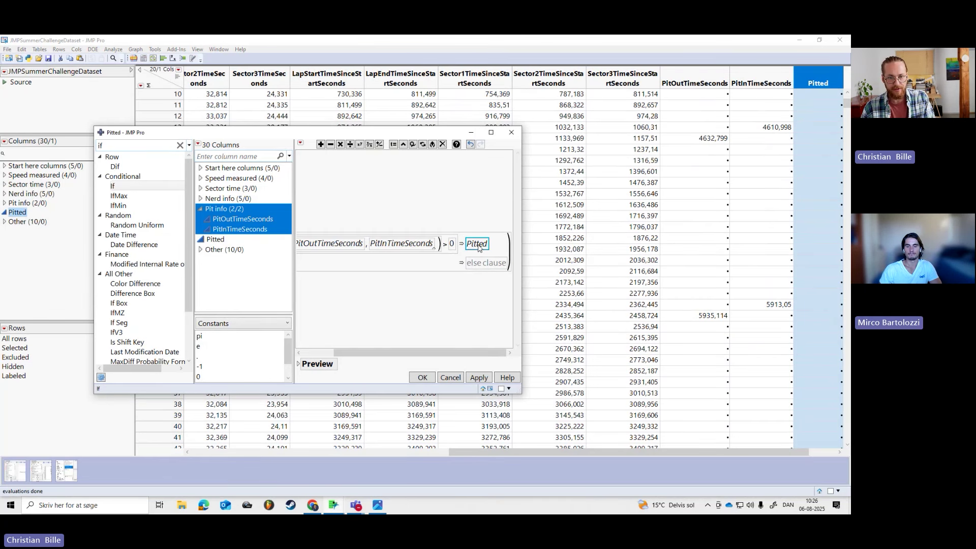
{"action": "type", "text": "1"}
{"action": "key", "text": "Return"}
{"action": "type", "text": "2"}
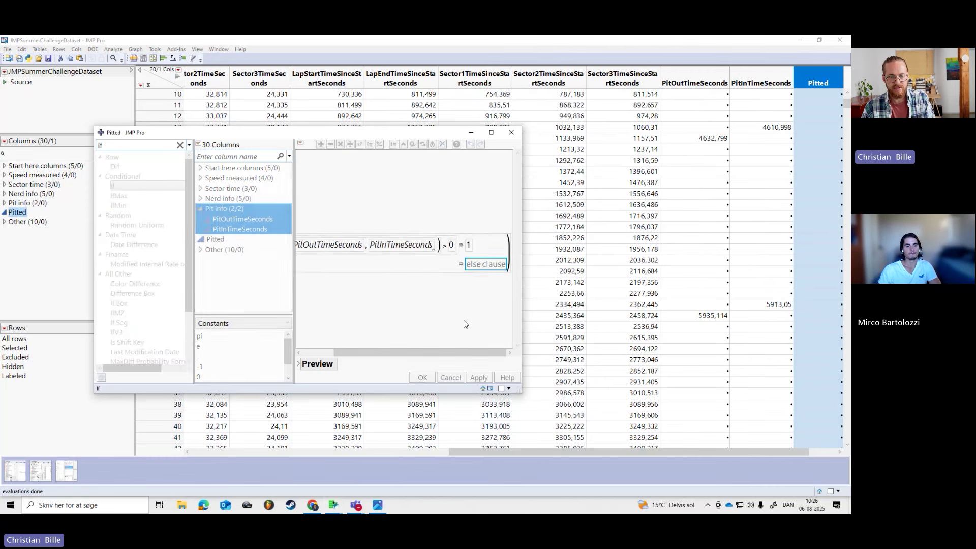
{"action": "key", "text": "Return"}
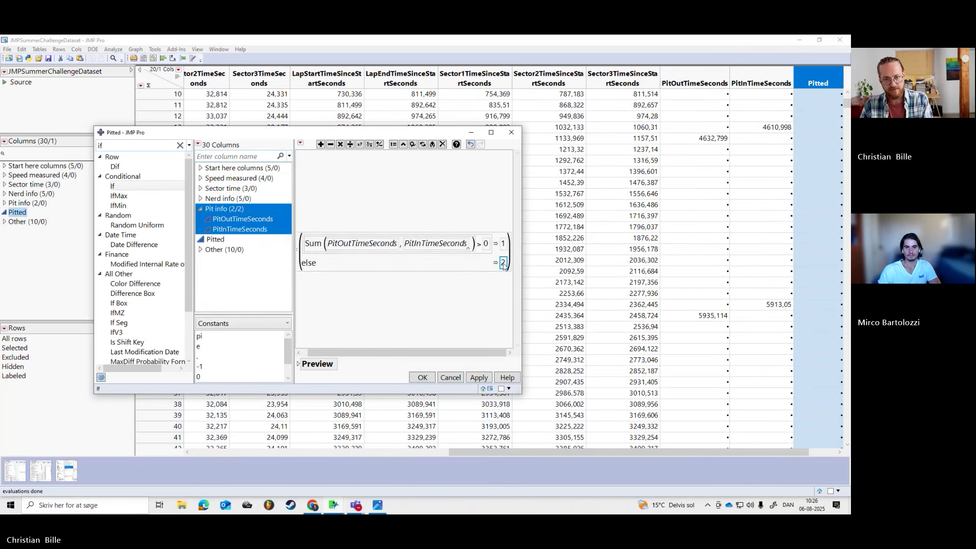
{"action": "type", "text": "0"}
{"action": "key", "text": "Return"}
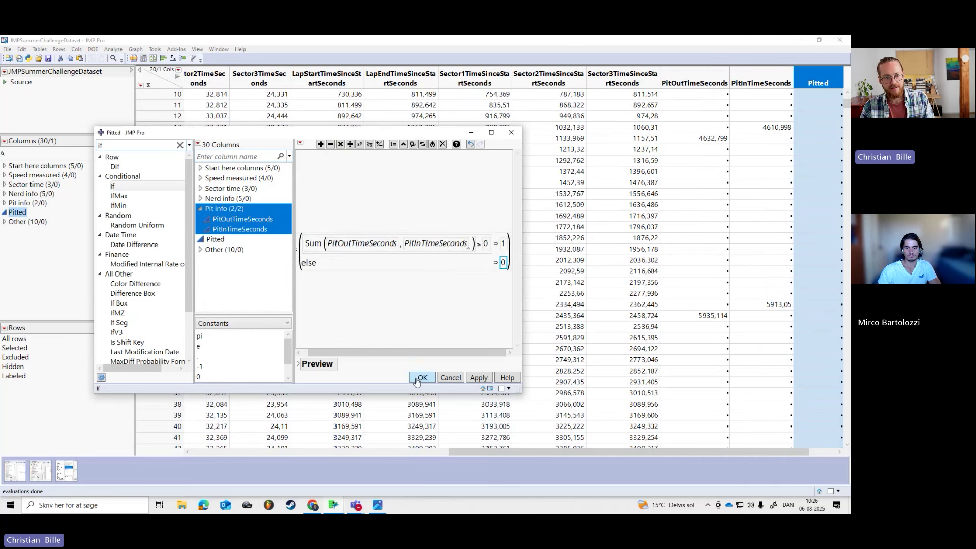
{"action": "left_click", "coordinate": [433, 382]}
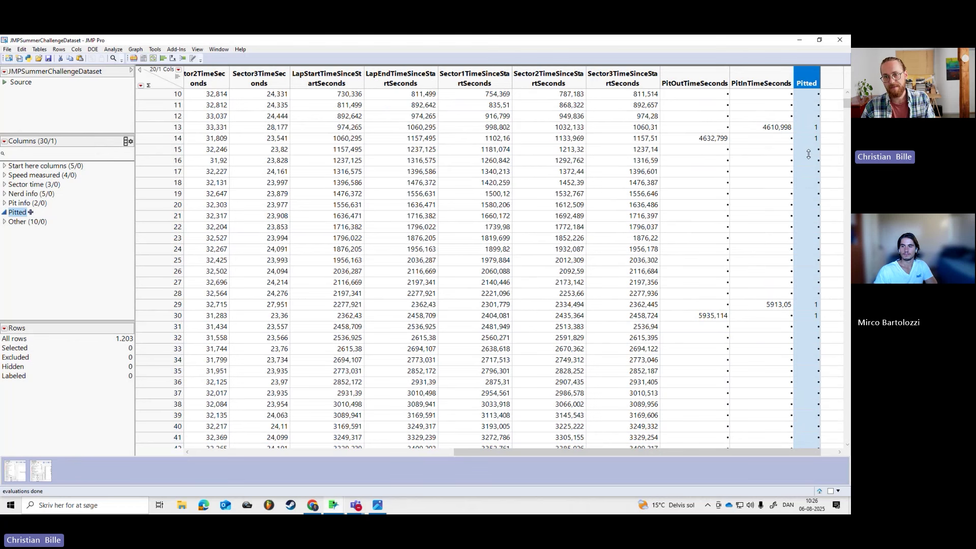
Step: Reopen the Pitted column's formula, review its If condition and clauses, and close it without changes
{"action": "right_click", "coordinate": [808, 84]}
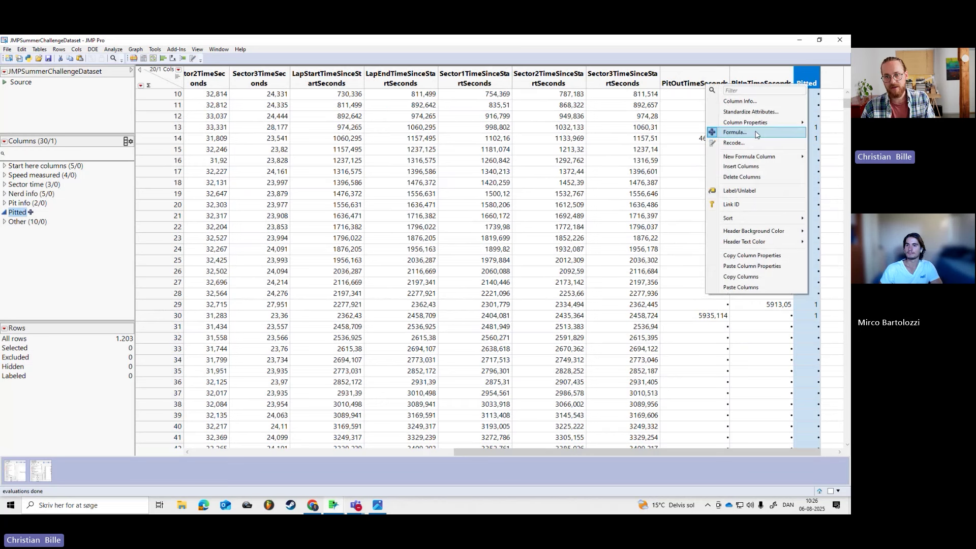
{"action": "left_click", "coordinate": [756, 135]}
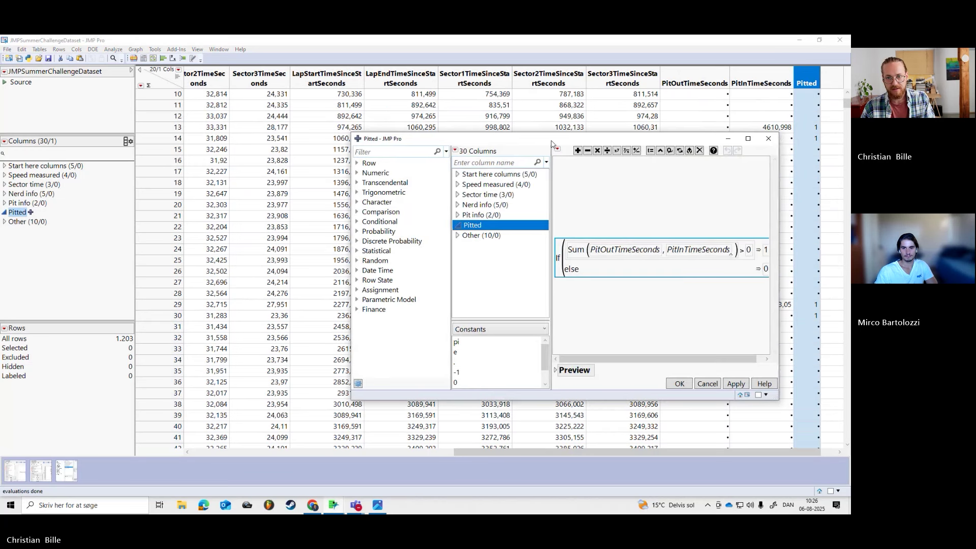
{"action": "left_click_drag", "start_coordinate": [553, 143], "coordinate": [308, 130]}
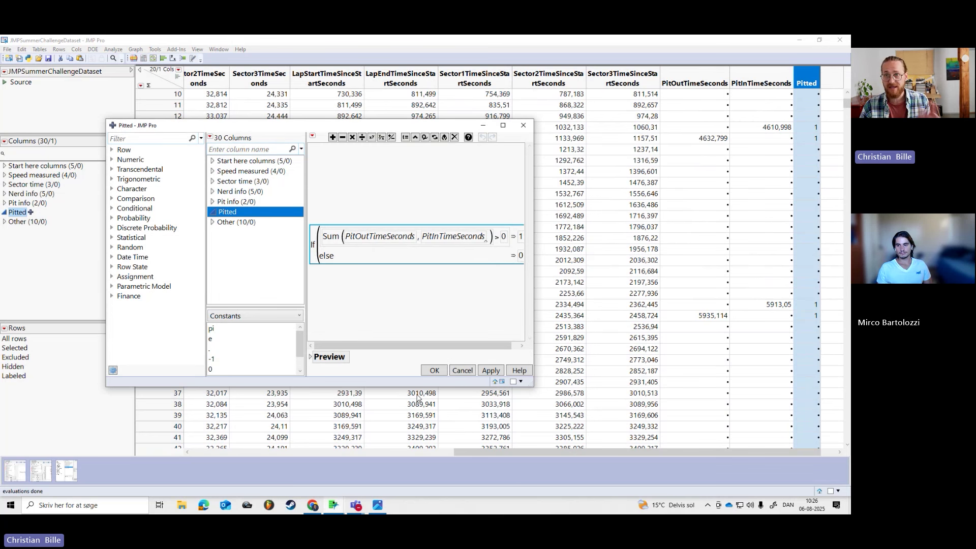
{"action": "left_click", "coordinate": [453, 372]}
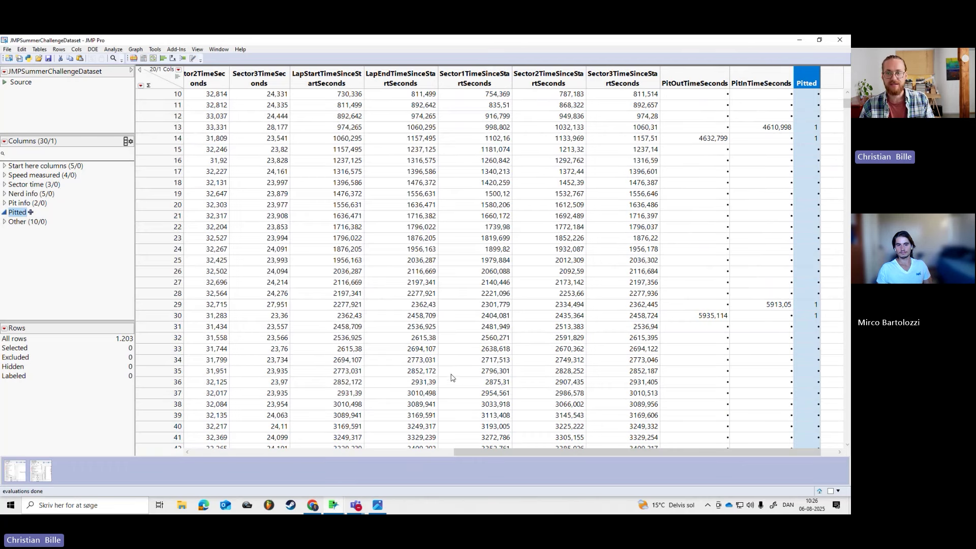
Step: Move the Pitted column into the Pit info group and bring the LapTimeSeconds vs. Driver graph to the front
{"action": "left_click_drag", "start_coordinate": [14, 215], "coordinate": [22, 208]}
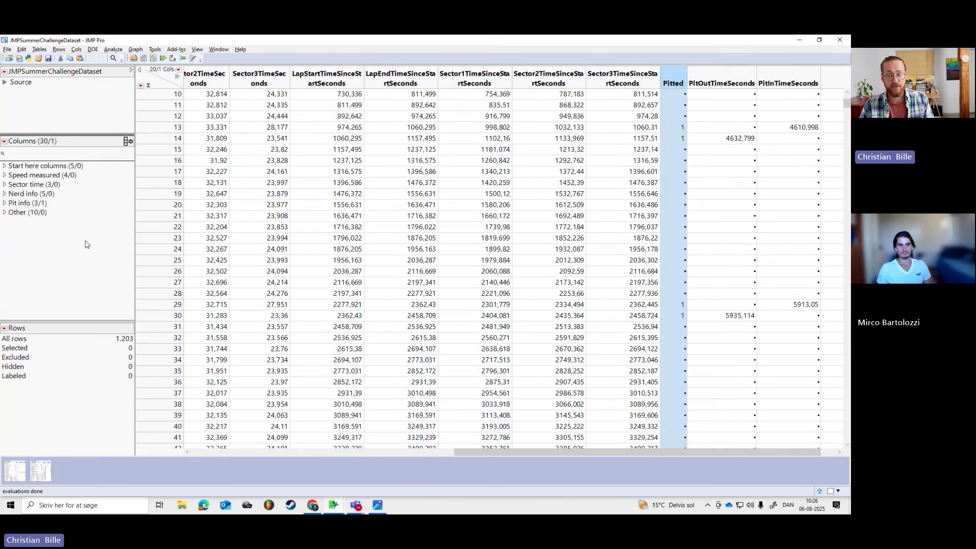
{"action": "key", "text": "alt+Tab"}
{"action": "left_click", "coordinate": [308, 248]}
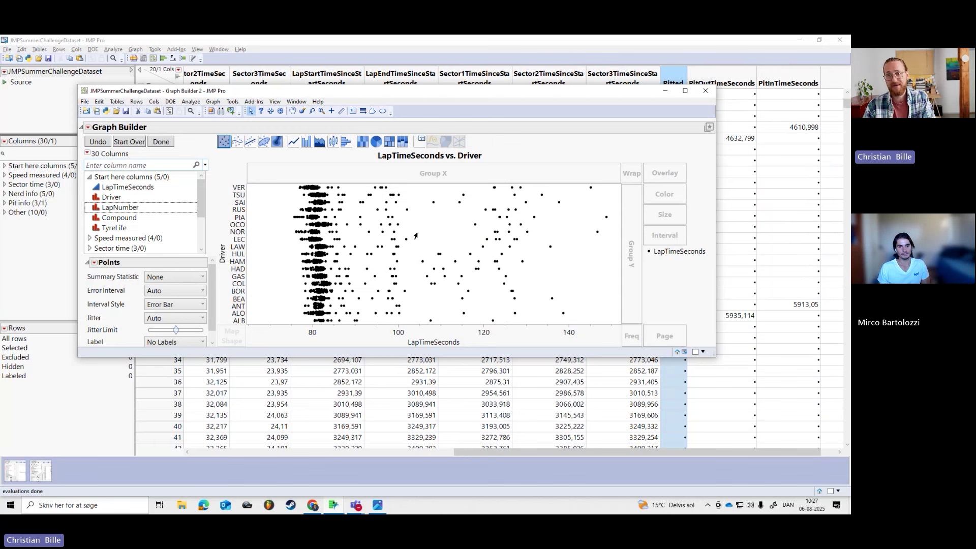
Step: Add a Local Data Filter to the lap-time graph with Pitted from the Pit info group as filter column
{"action": "left_click", "coordinate": [90, 128]}
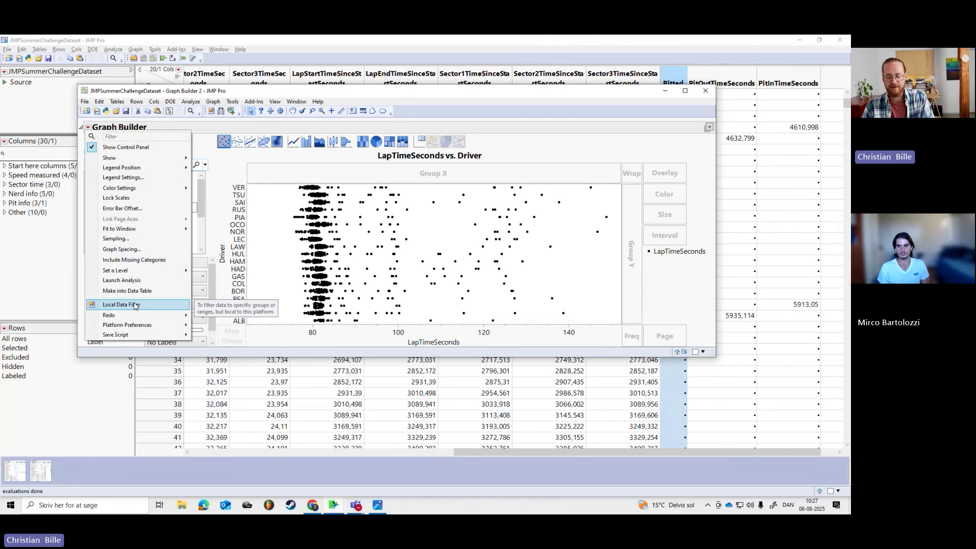
{"action": "left_click", "coordinate": [225, 122]}
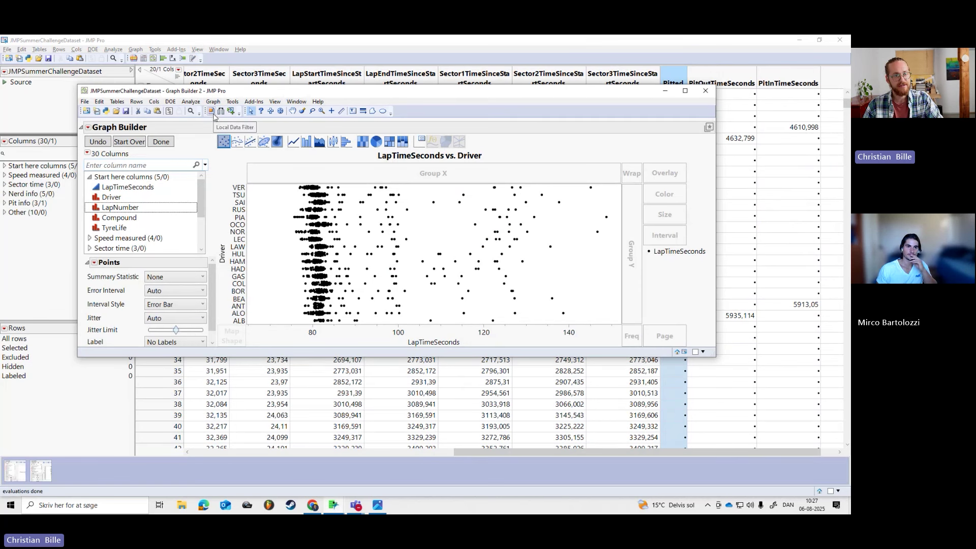
{"action": "left_click", "coordinate": [88, 127]}
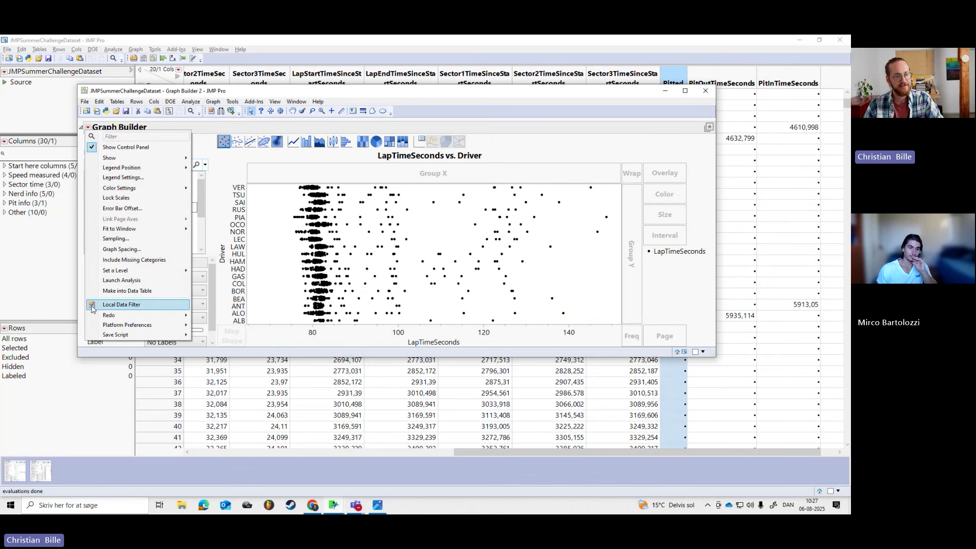
{"action": "left_click", "coordinate": [191, 102]}
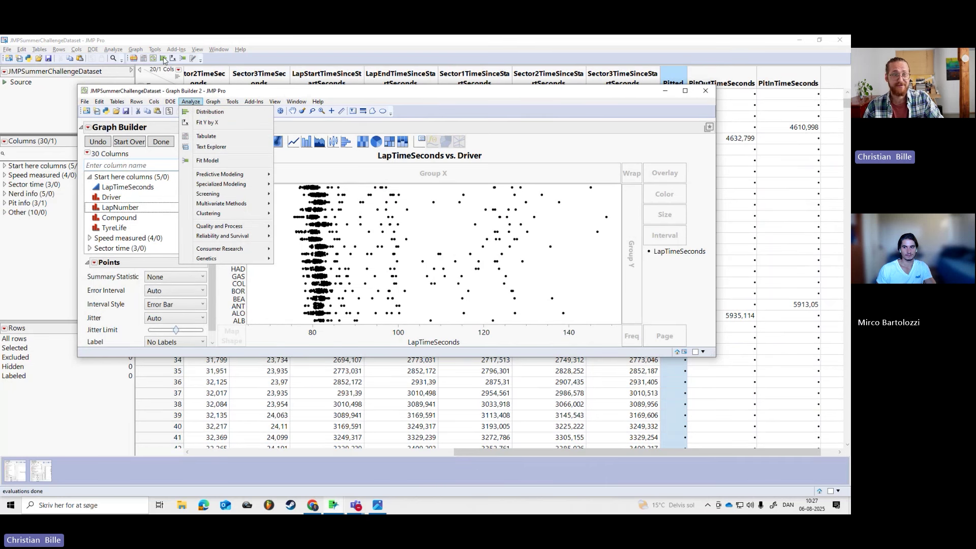
{"action": "left_click", "coordinate": [253, 89]}
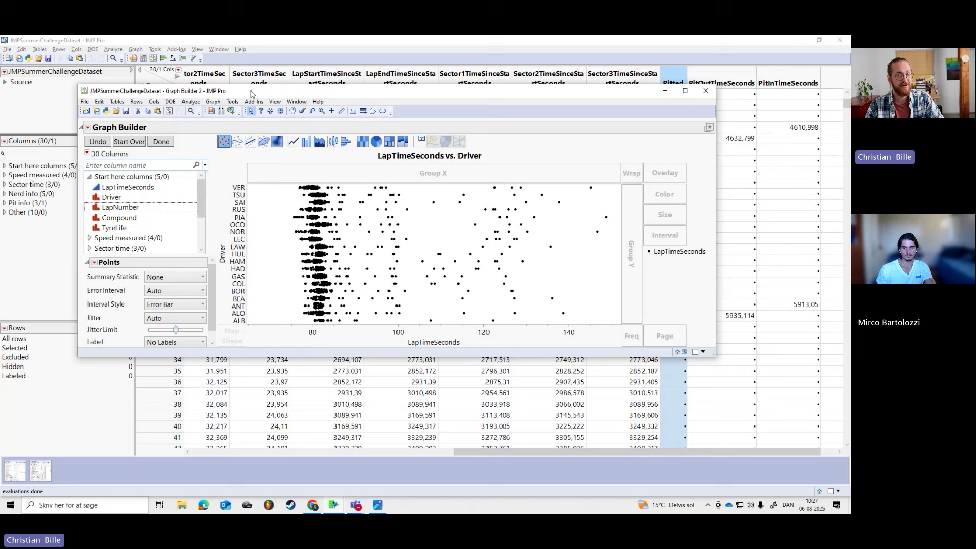
{"action": "left_click", "coordinate": [212, 112]}
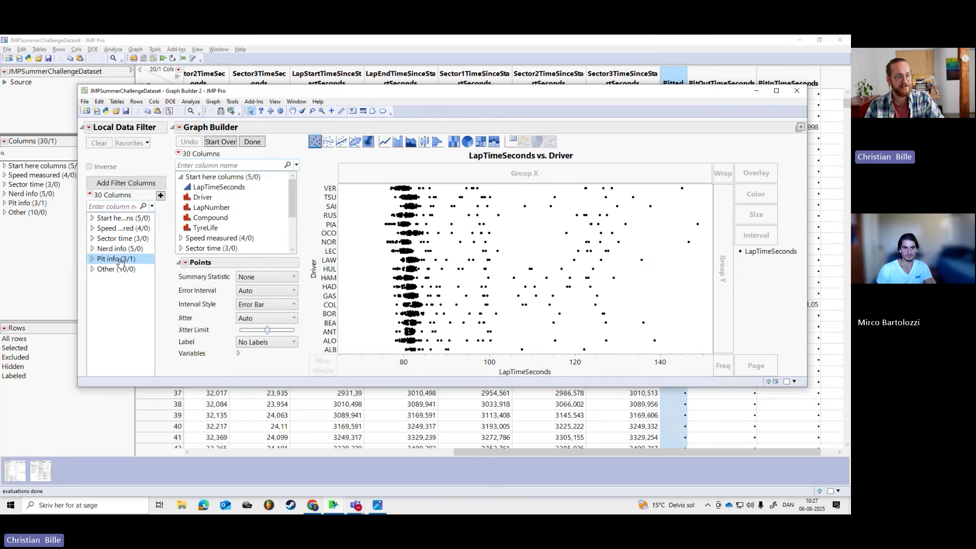
{"action": "left_click", "coordinate": [93, 260]}
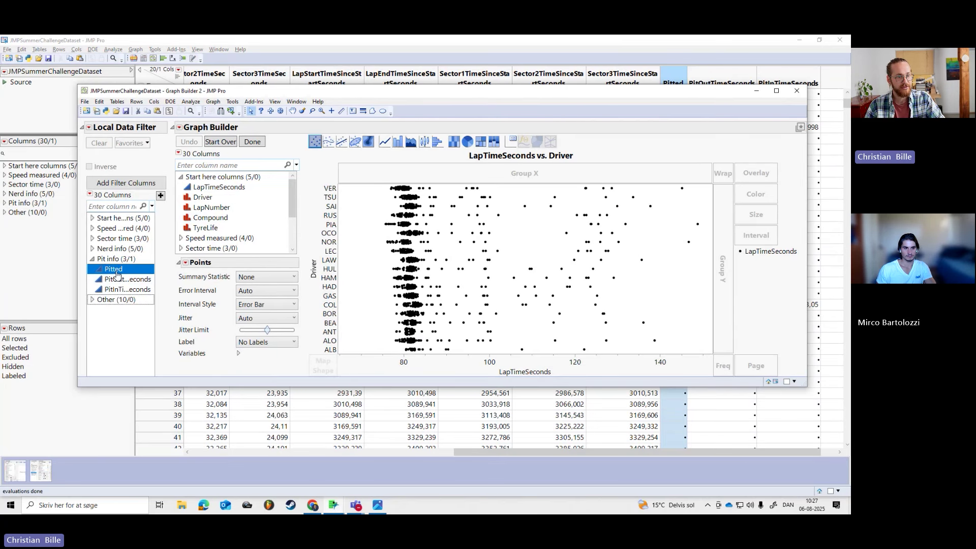
{"action": "double_click", "coordinate": [115, 269]}
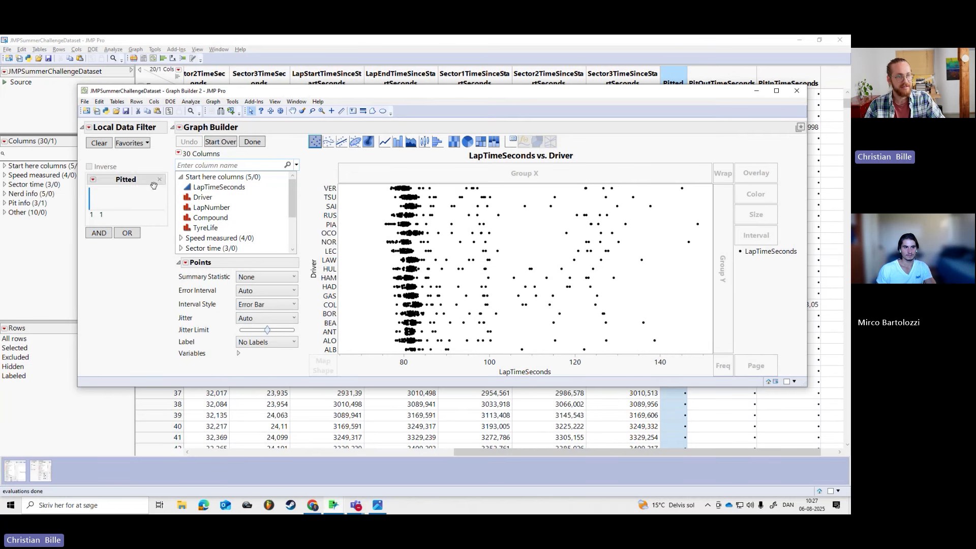
Step: Change the modeling type of the Pitted column in the data table's Pit info group to Nominal
{"action": "left_click", "coordinate": [5, 204]}
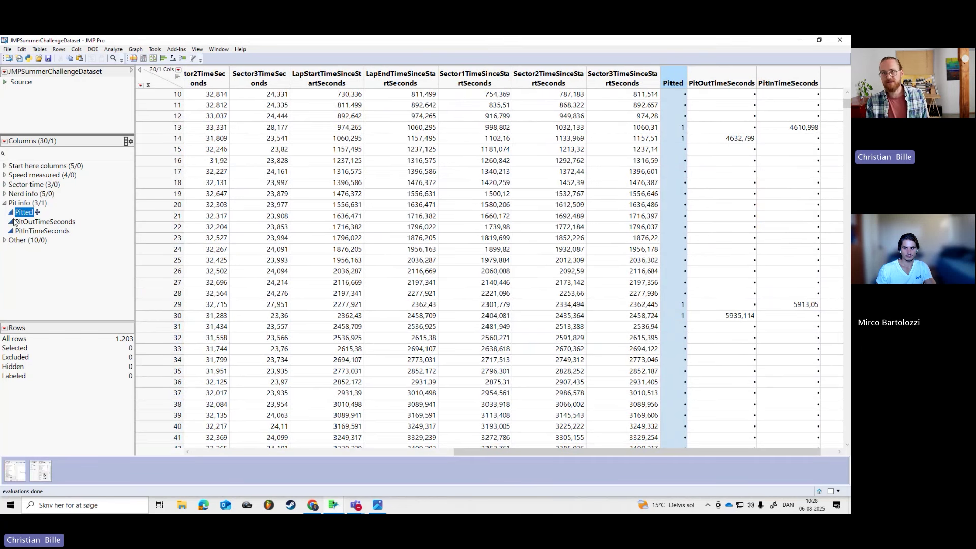
{"action": "left_click", "coordinate": [10, 213]}
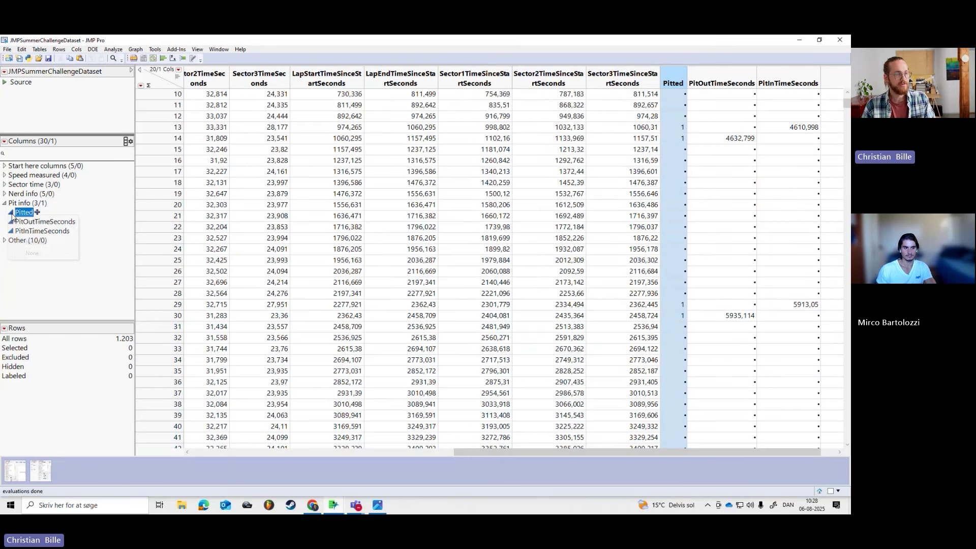
{"action": "left_click", "coordinate": [33, 242]}
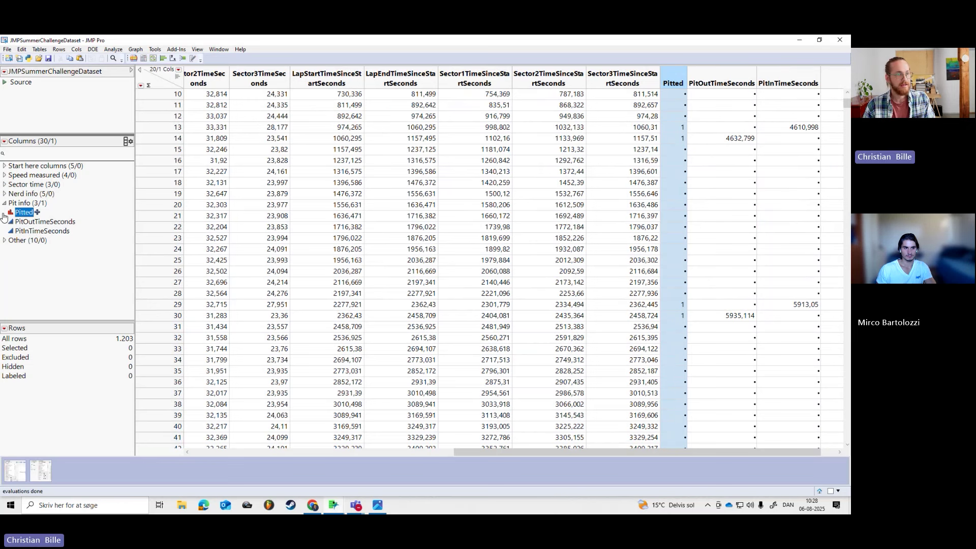
Step: Remove and re-add Pitted in the graph's local data filter, and filter the laps by the missing level and finally by 1
{"action": "key", "text": "alt+Tab"}
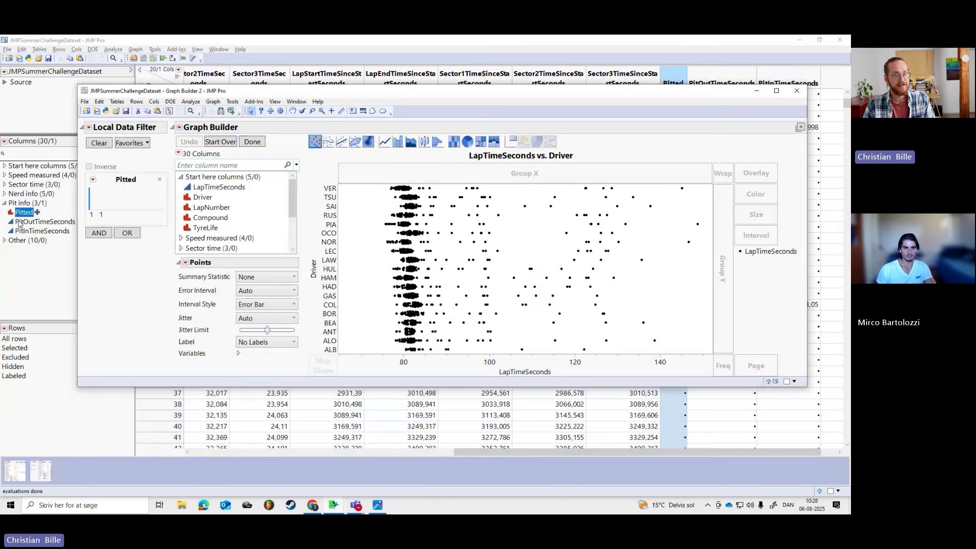
{"action": "left_click", "coordinate": [159, 179]}
{"action": "left_click", "coordinate": [117, 202]}
{"action": "left_click", "coordinate": [122, 265]}
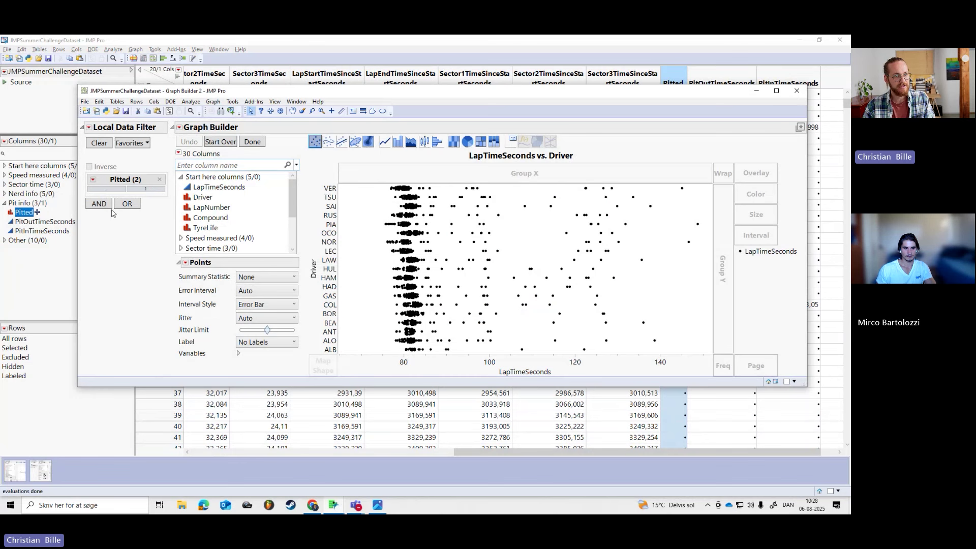
{"action": "left_click", "coordinate": [112, 190]}
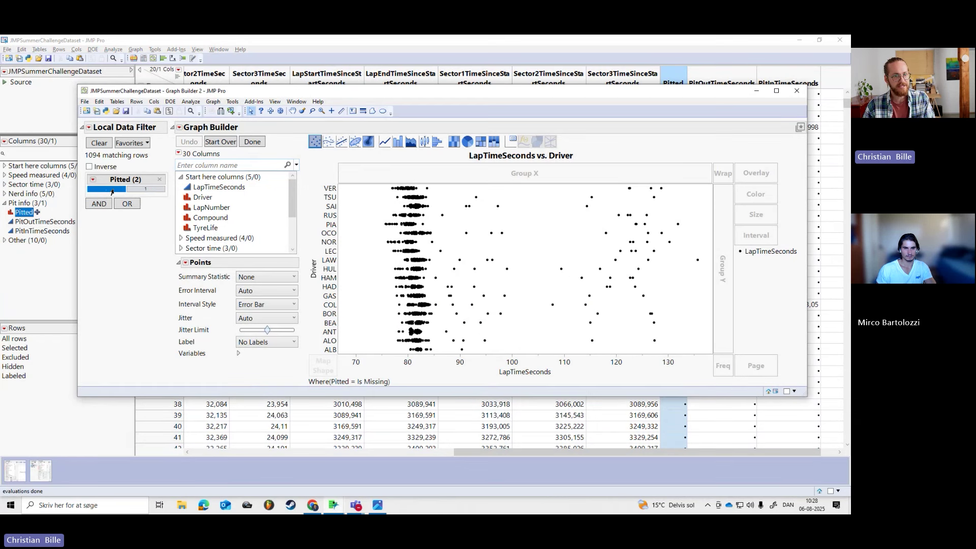
{"action": "left_click", "coordinate": [143, 189]}
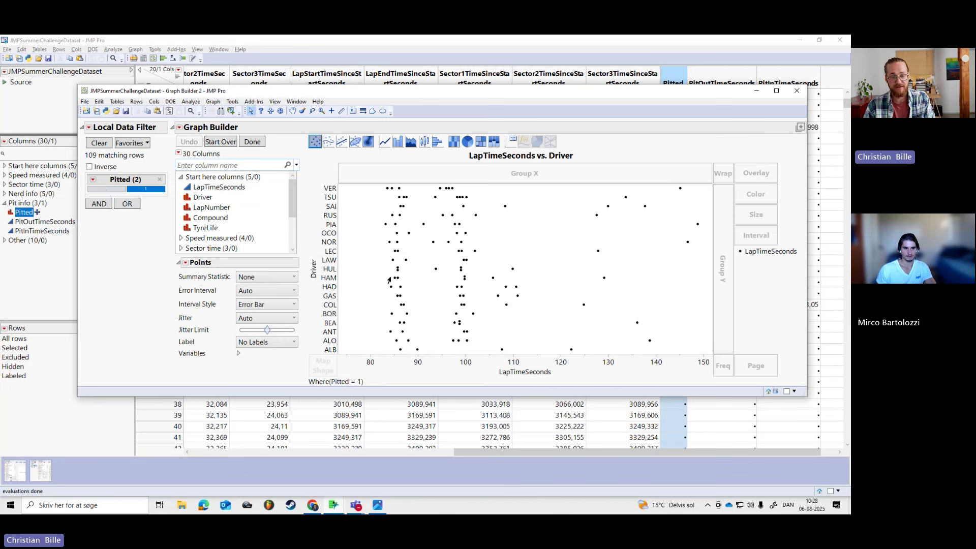
Step: Filter the lap-time graph to the missing Pitted level and add TrackStatus from the Other group as a second filter column
{"action": "left_click", "coordinate": [111, 190]}
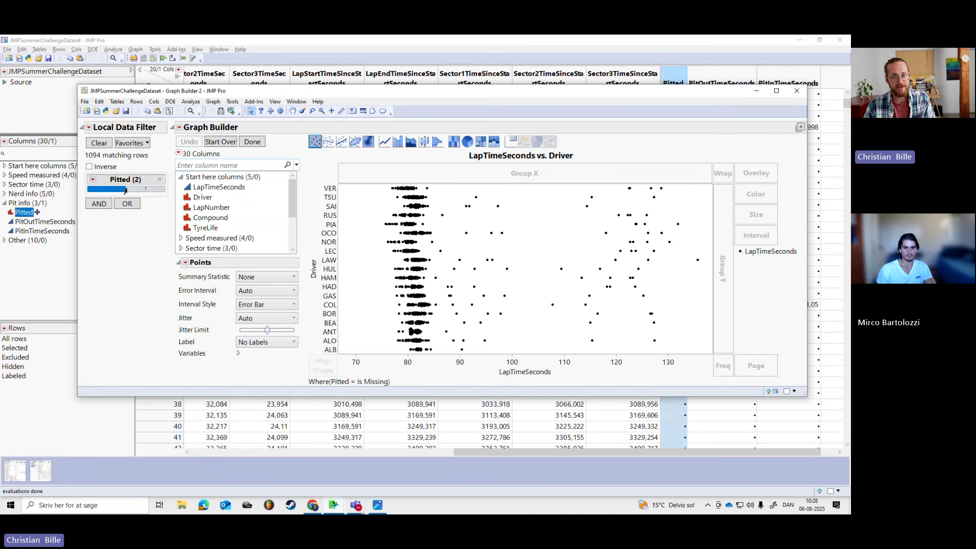
{"action": "left_click", "coordinate": [100, 202]}
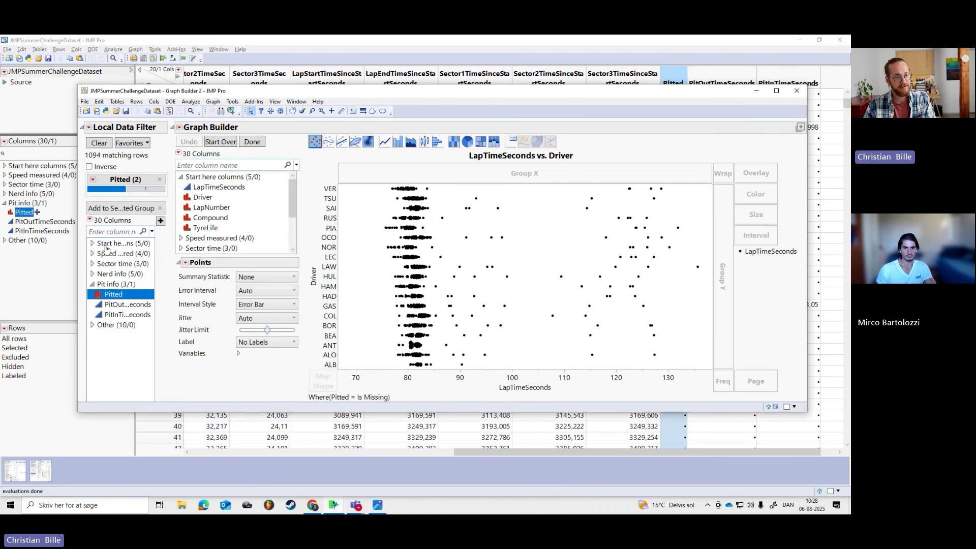
{"action": "left_click", "coordinate": [102, 287]}
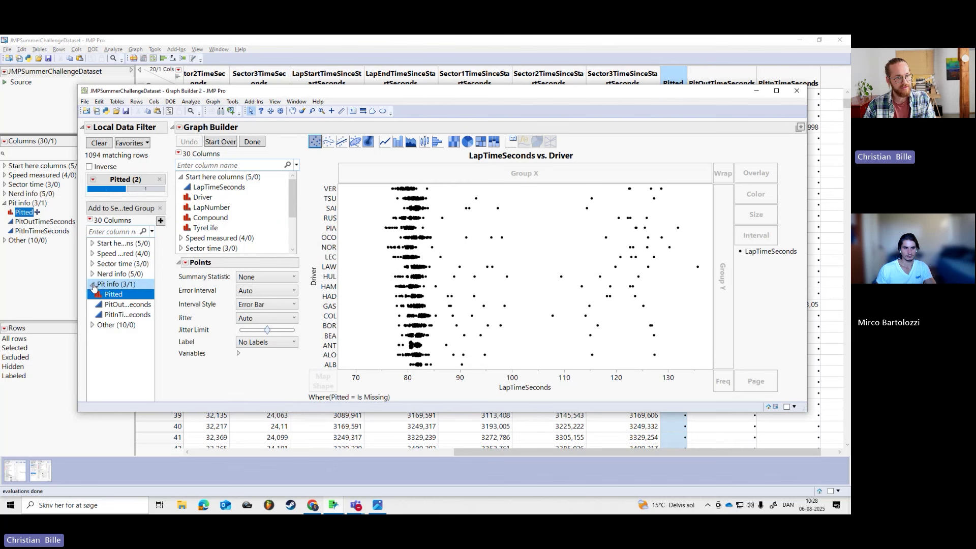
{"action": "left_click", "coordinate": [93, 285]}
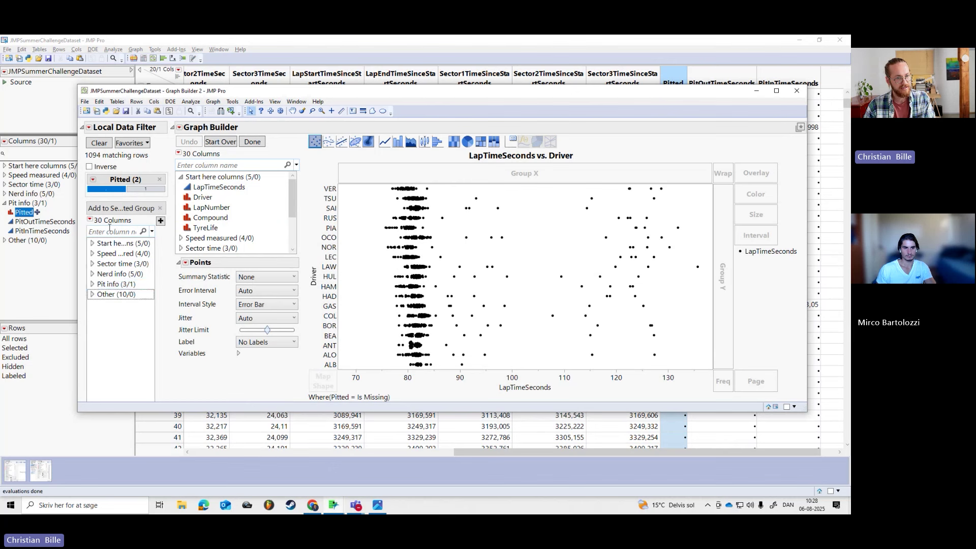
{"action": "type", "text": "sta"}
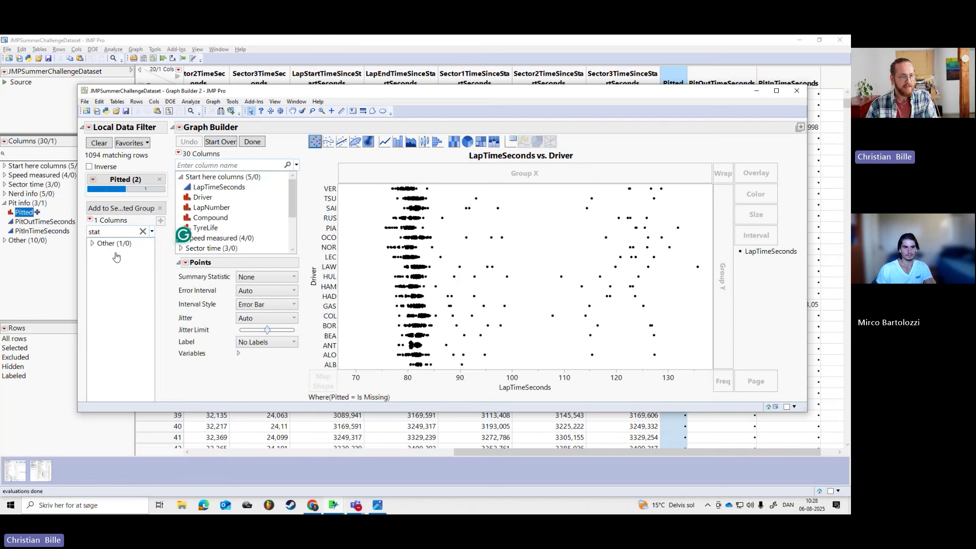
{"action": "type", "text": "t"}
{"action": "left_click", "coordinate": [92, 244]}
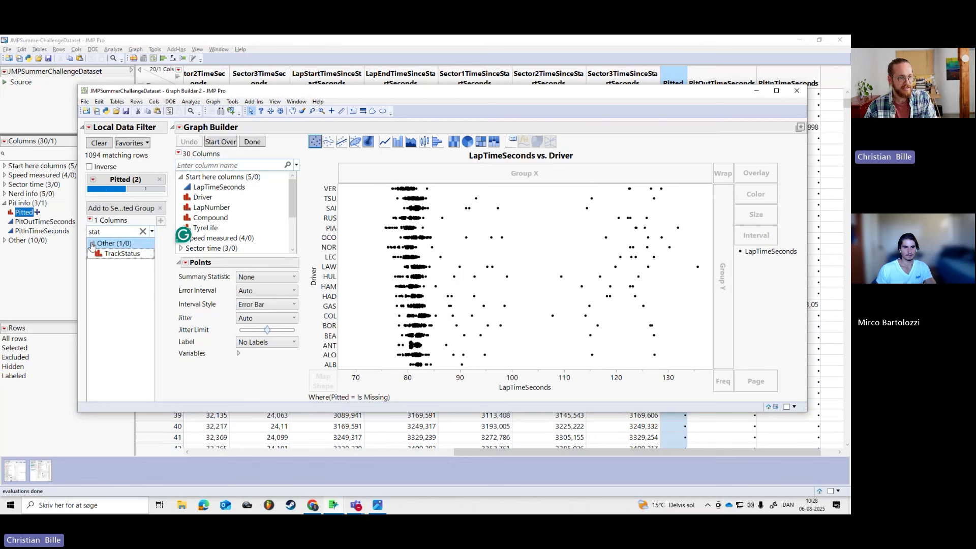
{"action": "double_click", "coordinate": [115, 253]}
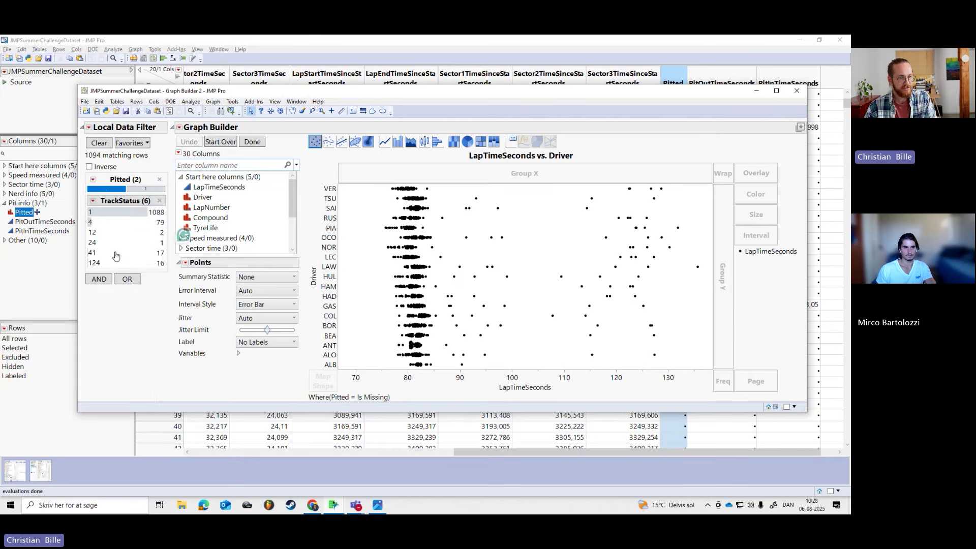
Step: Restrict the TrackStatus filter to status 1
{"action": "left_click", "coordinate": [114, 214]}
{"action": "left_click", "coordinate": [112, 222]}
{"action": "left_click", "coordinate": [114, 213]}
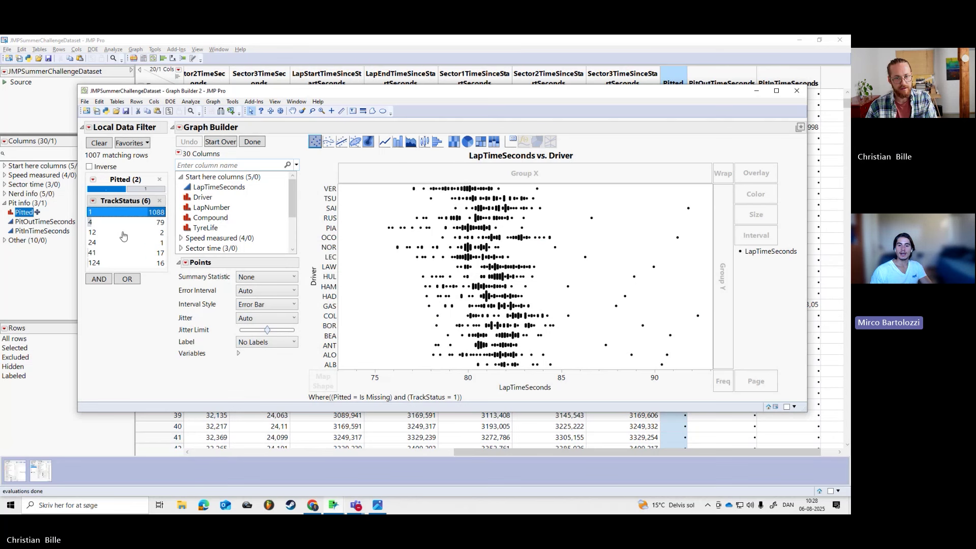
Step: Preview the lap times per driver as bars and as a histogram, and return the graph to points
{"action": "left_click", "coordinate": [399, 142]}
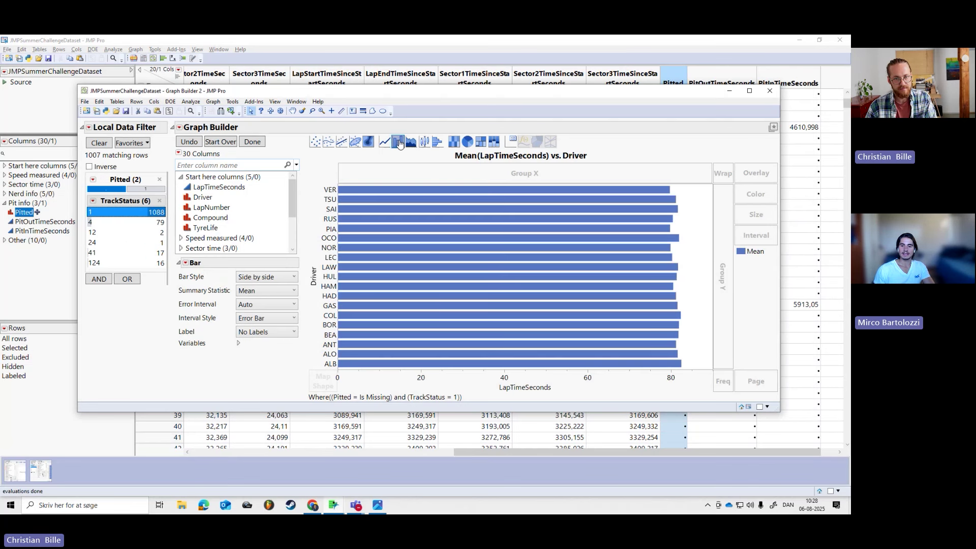
{"action": "left_click", "coordinate": [438, 142]}
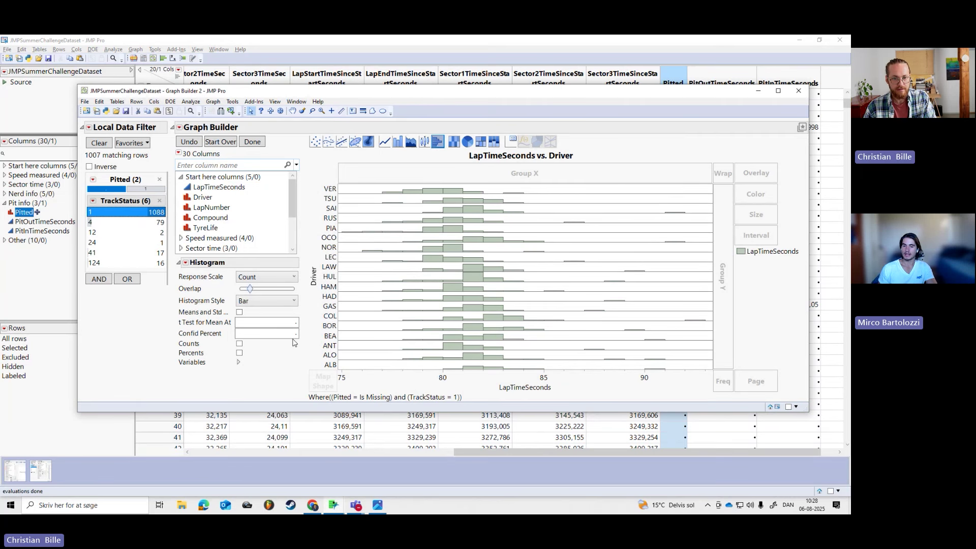
{"action": "left_click", "coordinate": [315, 142]}
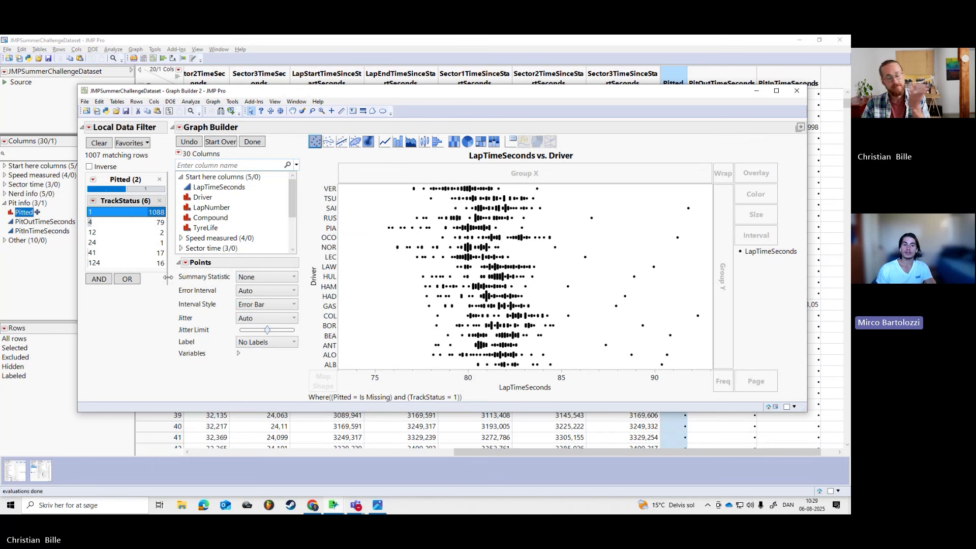
Step: Add LapNumber from the Start here columns group as a further AND condition in the local data filter
{"action": "left_click", "coordinate": [98, 281]}
{"action": "double_click", "coordinate": [107, 306]}
{"action": "type", "text": "la"}
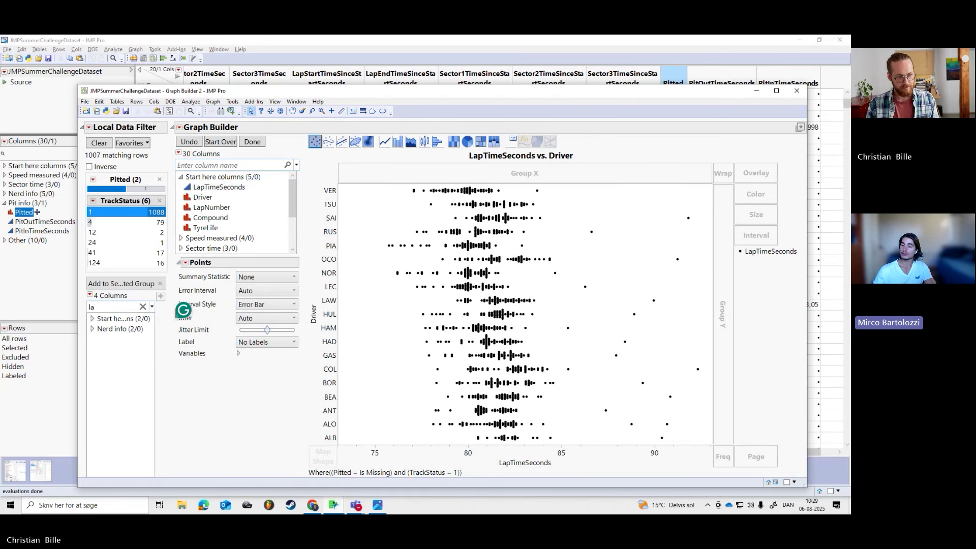
{"action": "left_click", "coordinate": [92, 319]}
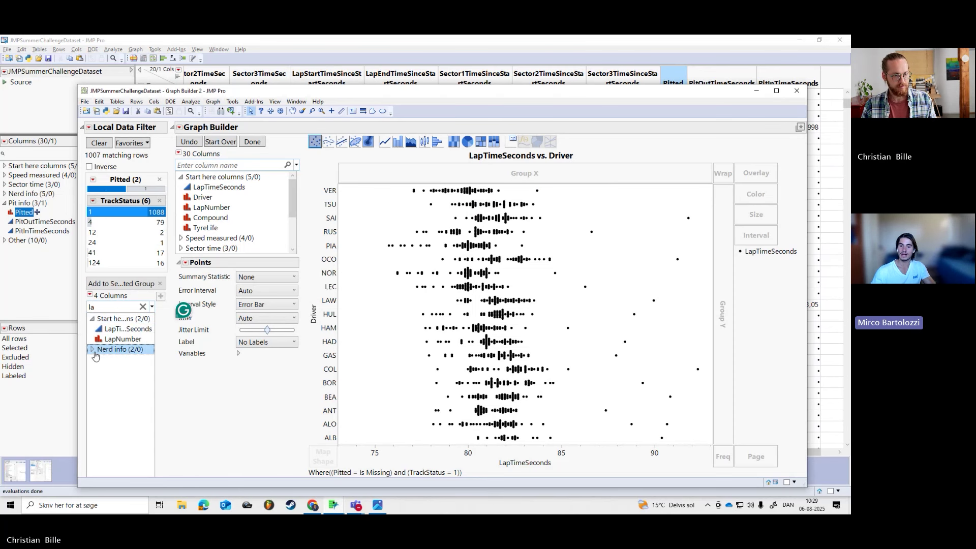
{"action": "double_click", "coordinate": [105, 339]}
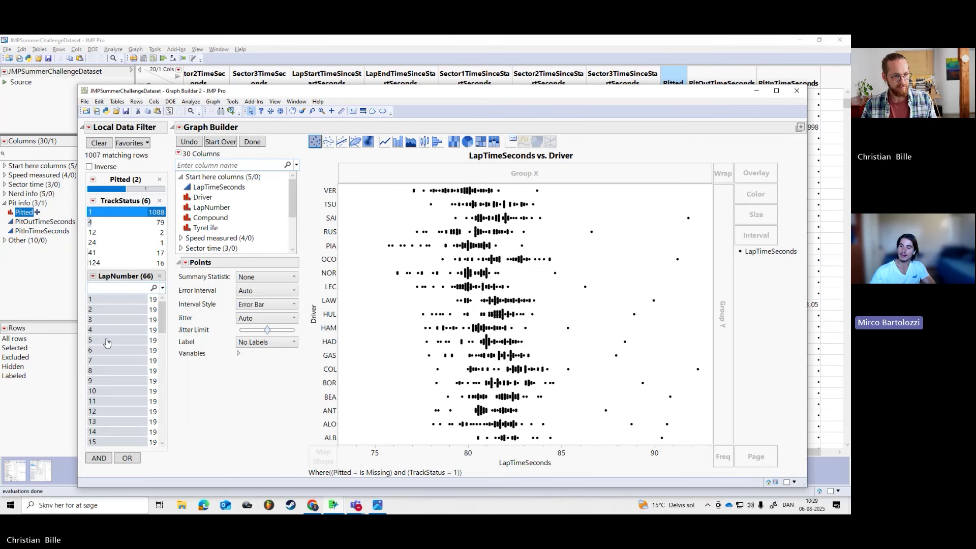
Step: Select laps 2 through 66 in the LapNumber filter to leave out lap 1
{"action": "left_click", "coordinate": [130, 310]}
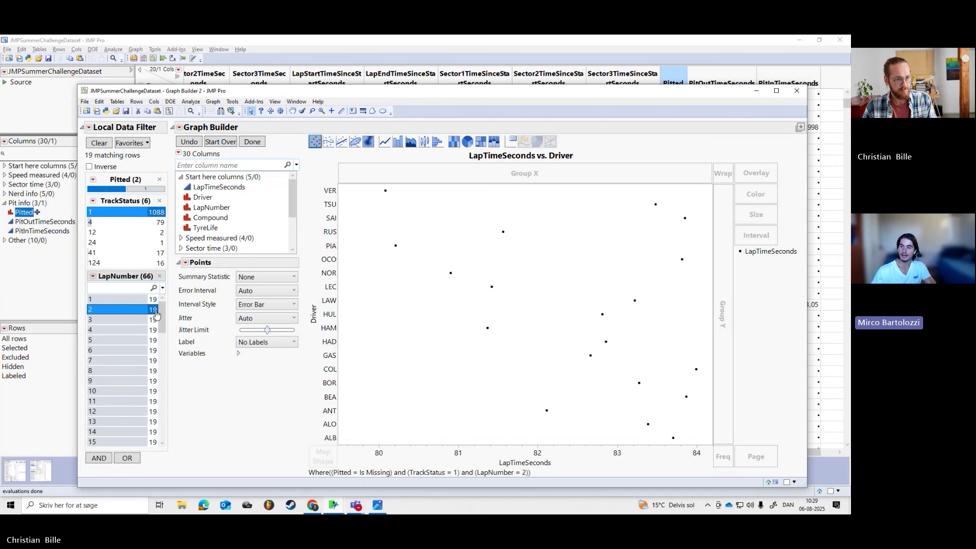
{"action": "scroll", "coordinate": [127, 376], "scroll_direction": "down", "scroll_amount": 10}
{"action": "left_click", "coordinate": [124, 443], "text": "shift"}
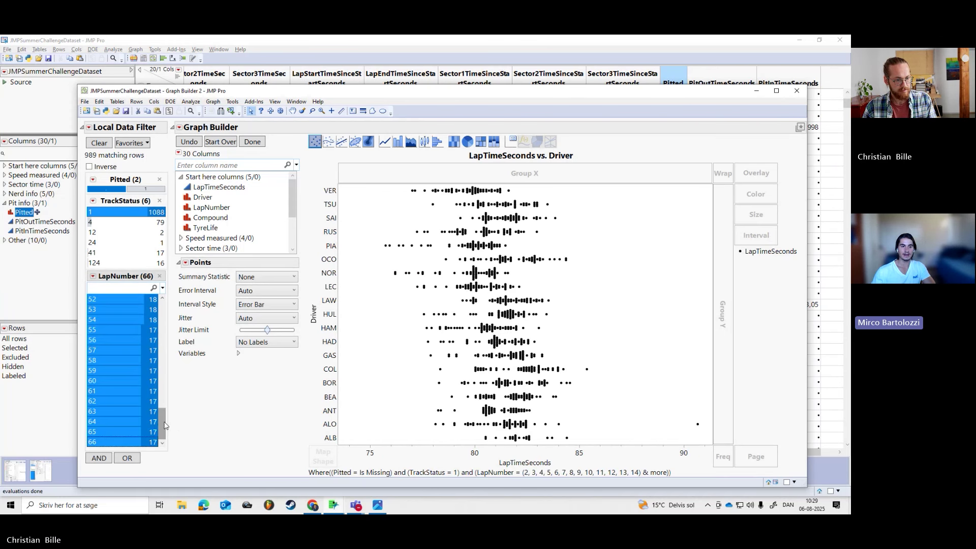
{"action": "scroll", "coordinate": [138, 356], "scroll_direction": "up", "scroll_amount": 10}
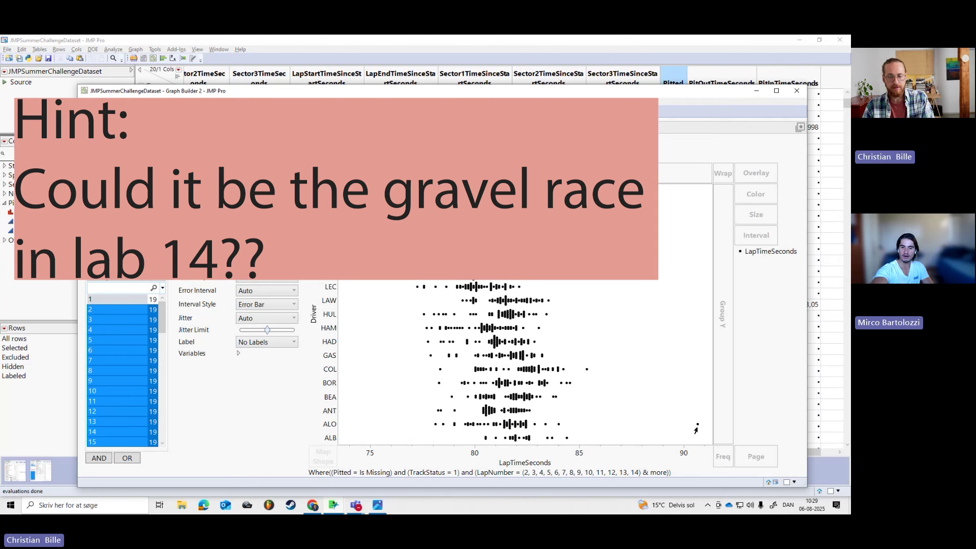
Step: Split the lap-time graph by Compound in the Group X zone and move Compound to the Overlay role
{"action": "mouse_move", "coordinate": [696, 426]}
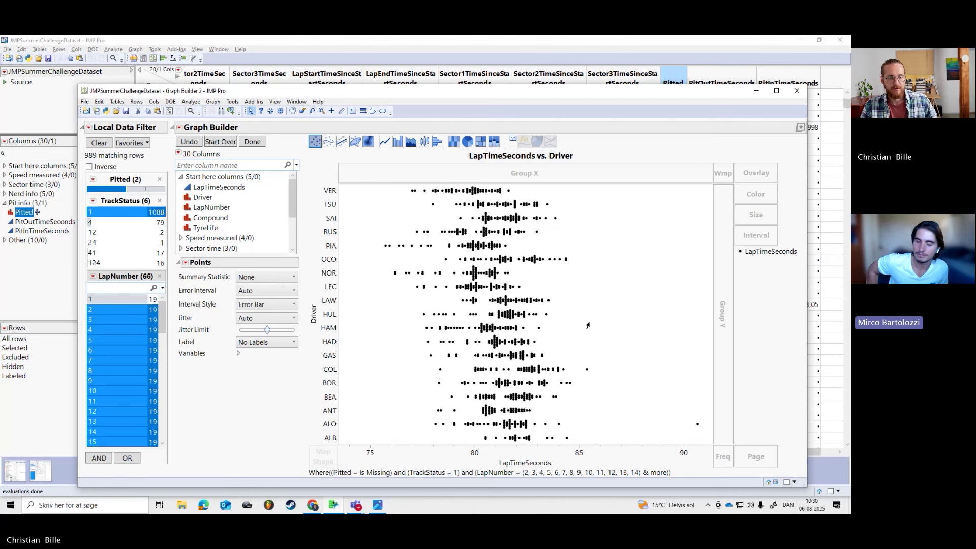
{"action": "left_click_drag", "start_coordinate": [215, 219], "coordinate": [524, 179]}
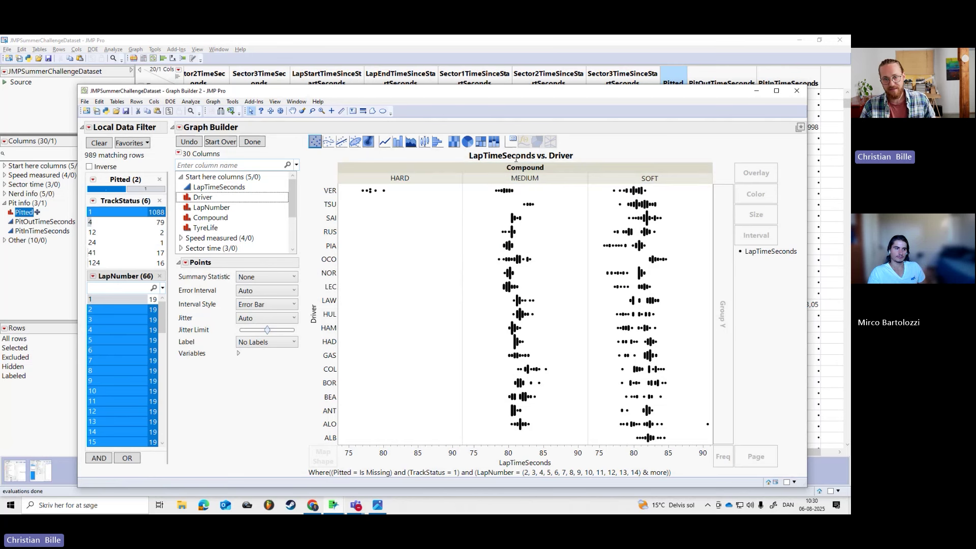
{"action": "left_click_drag", "start_coordinate": [515, 168], "coordinate": [754, 175]}
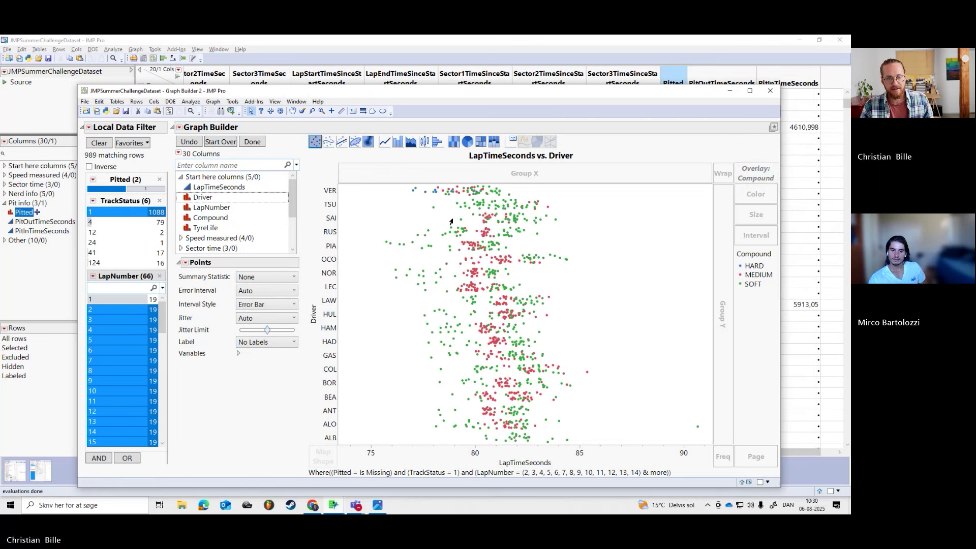
Step: Highlight the SOFT and MEDIUM compounds in the overlay legend in turn, ending on SOFT
{"action": "left_click", "coordinate": [757, 286]}
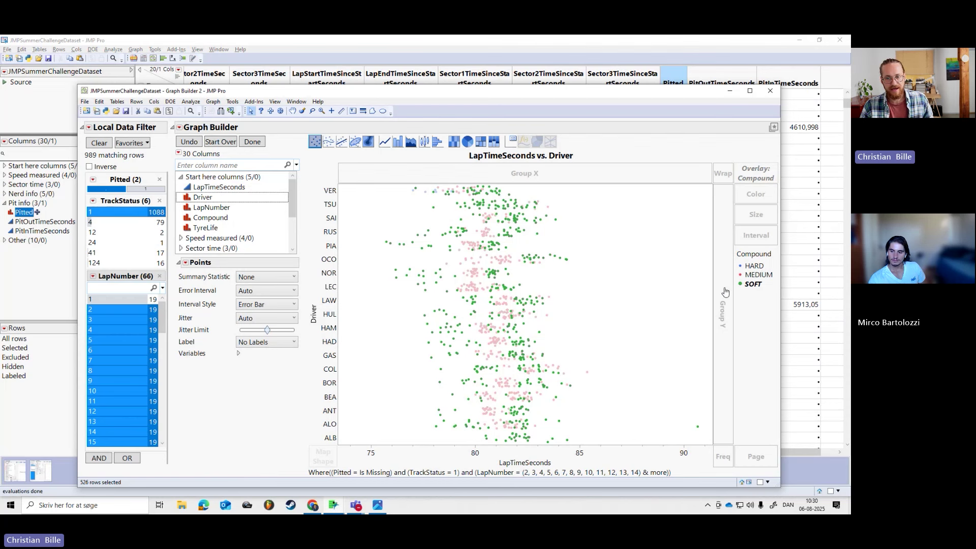
{"action": "left_click", "coordinate": [755, 276]}
{"action": "left_click", "coordinate": [754, 285]}
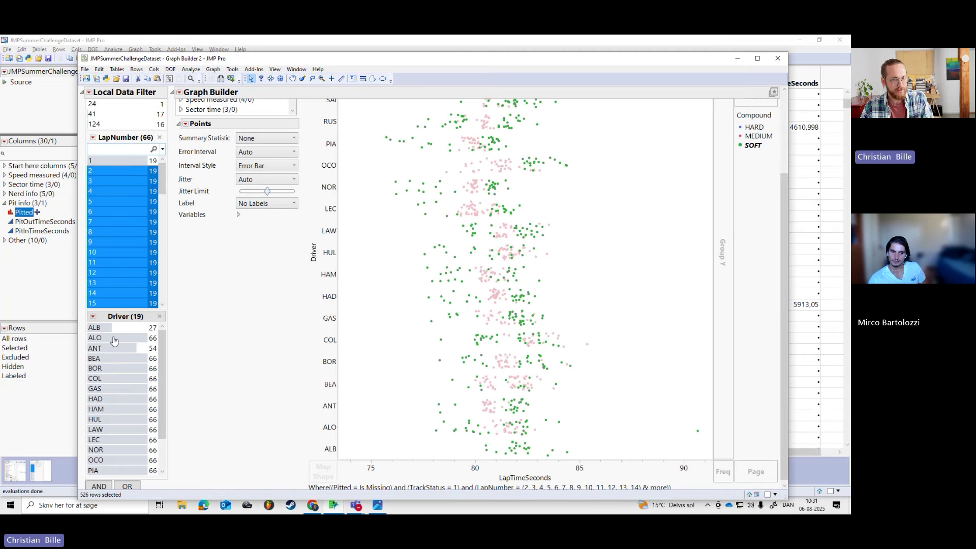
Step: Limit the graph to drivers ALO through HAM with the Driver condition in the local data filter
{"action": "left_click", "coordinate": [113, 338]}
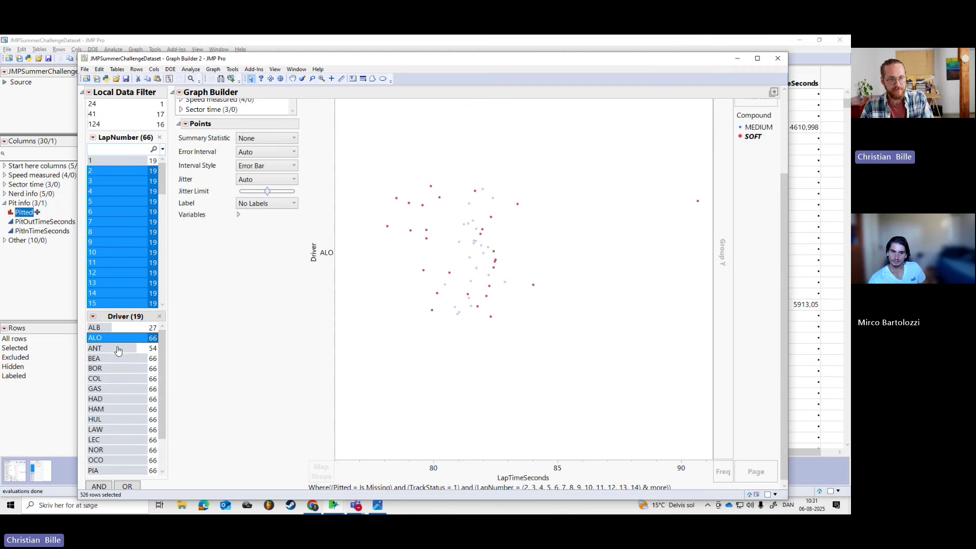
{"action": "left_click", "coordinate": [120, 407], "text": "shift"}
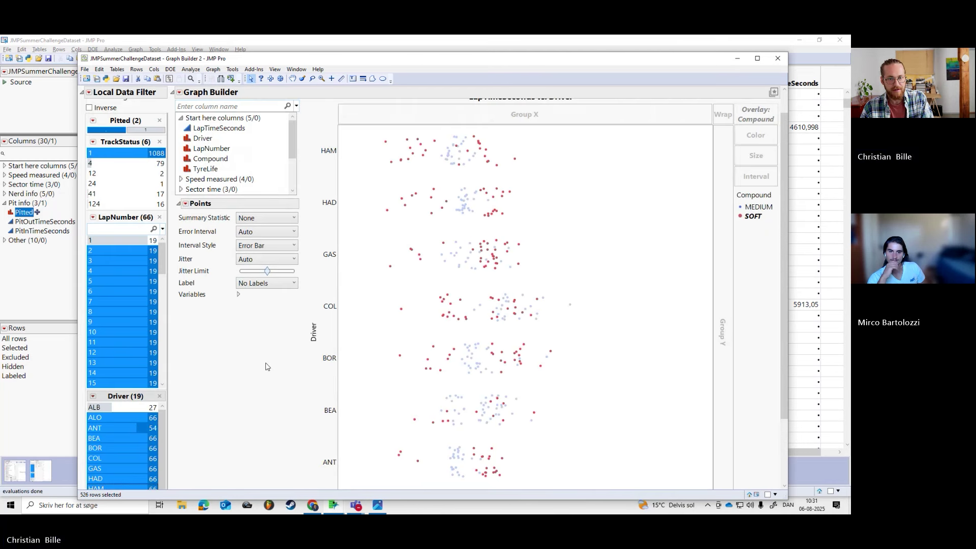
Step: Compare the remaining drivers' tyre compounds by highlighting MEDIUM and SOFT in the legend, ending on SOFT
{"action": "left_click", "coordinate": [763, 233]}
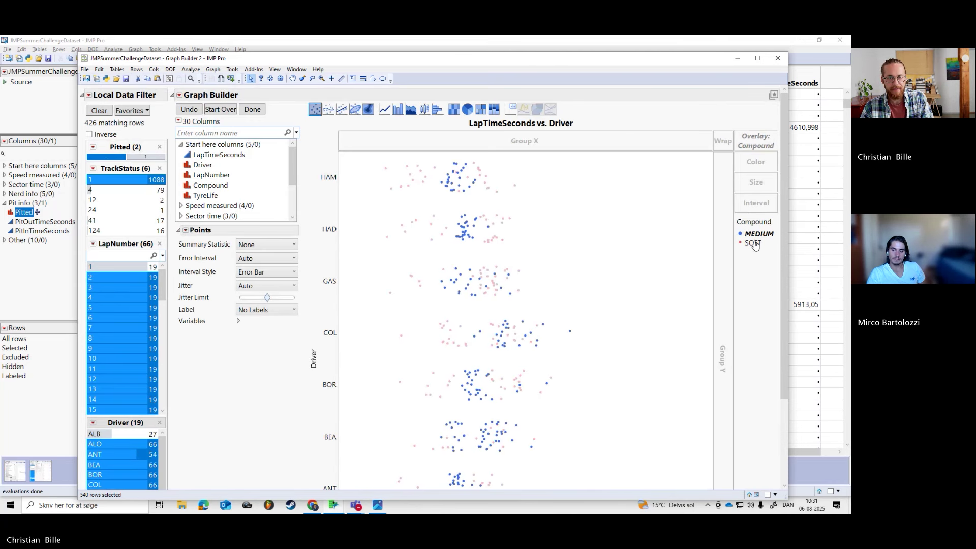
{"action": "left_click", "coordinate": [757, 233]}
{"action": "left_click", "coordinate": [756, 233]}
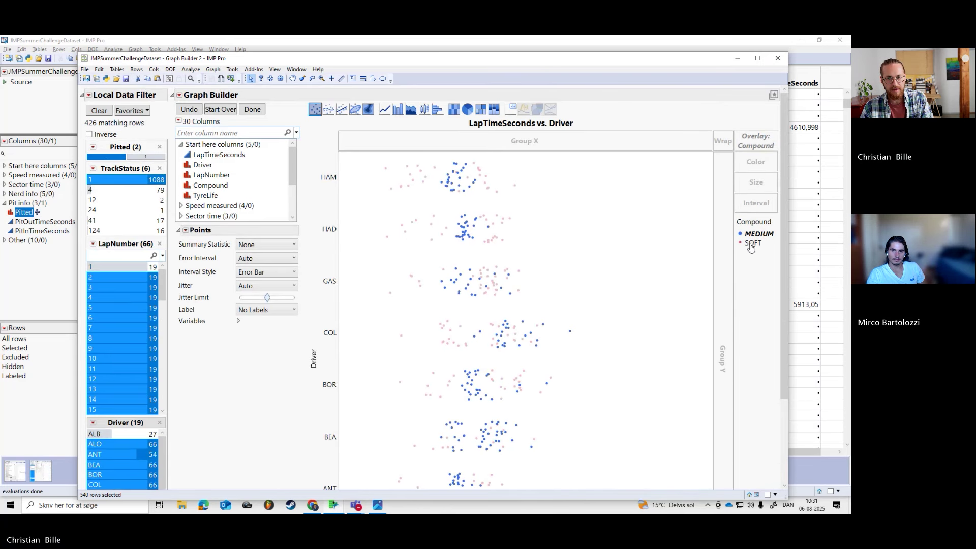
{"action": "left_click", "coordinate": [751, 246]}
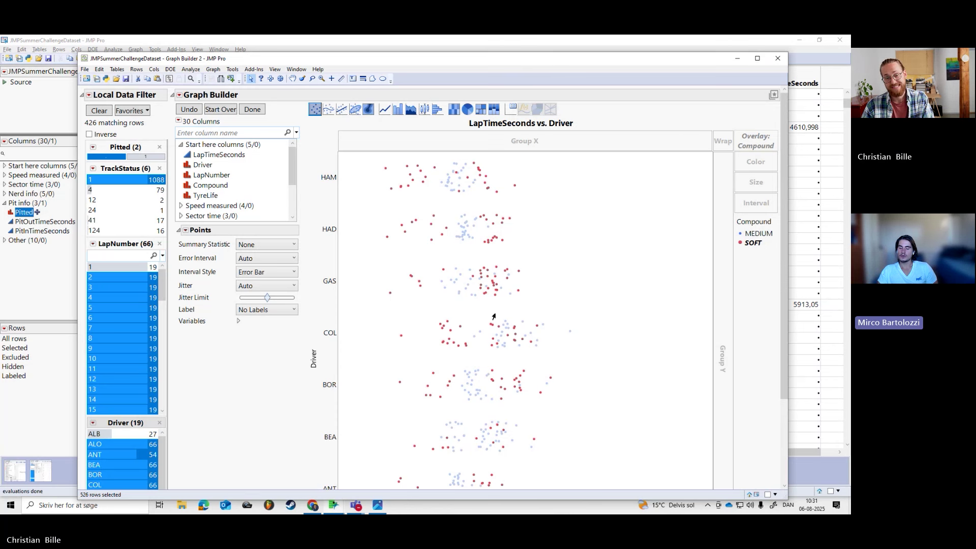
Step: Examine the highlighted SOFT lap times against the MEDIUM ones for each driver from HAM to ALO
{"action": "left_click_drag", "start_coordinate": [520, 73], "coordinate": [495, 70]}
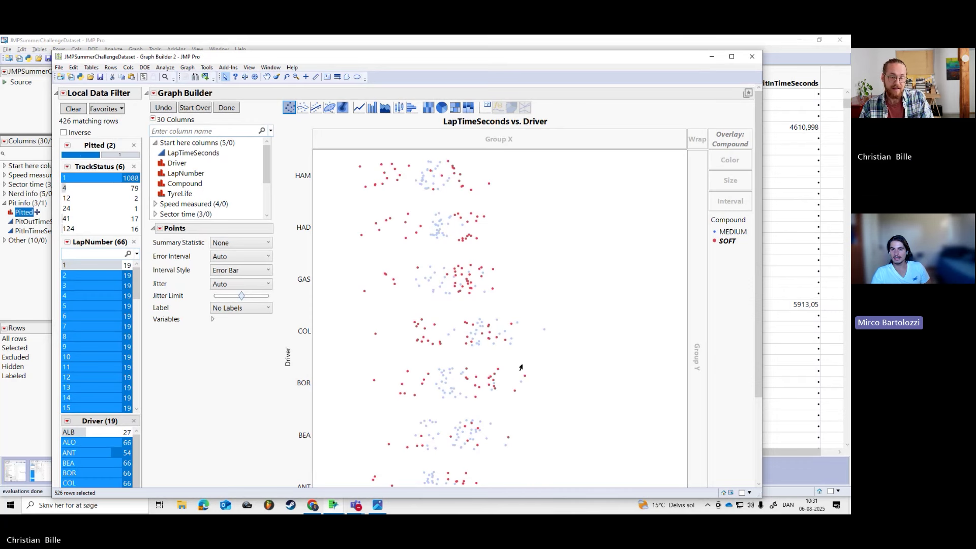
{"action": "scroll", "coordinate": [508, 373], "scroll_direction": "down", "scroll_amount": 4}
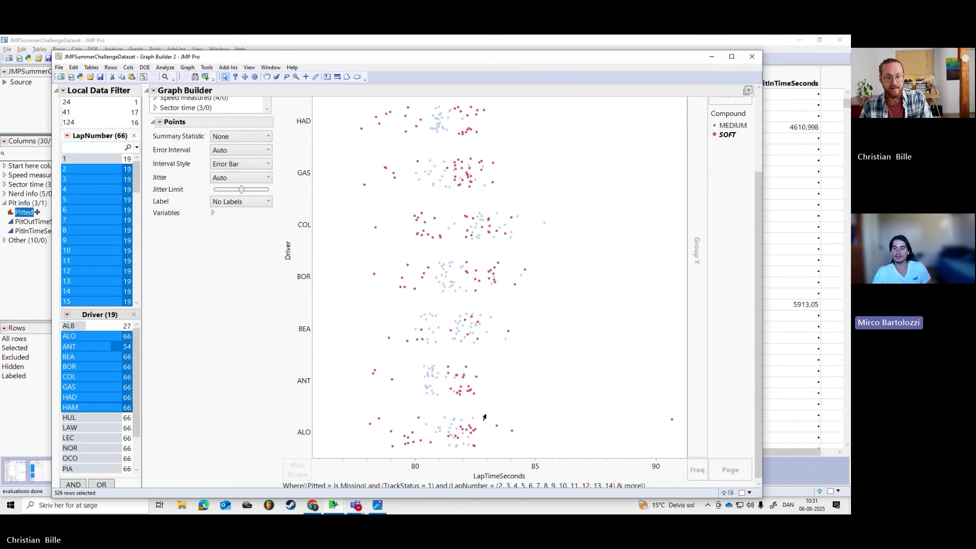
{"action": "scroll", "coordinate": [475, 427], "scroll_direction": "up", "scroll_amount": 4}
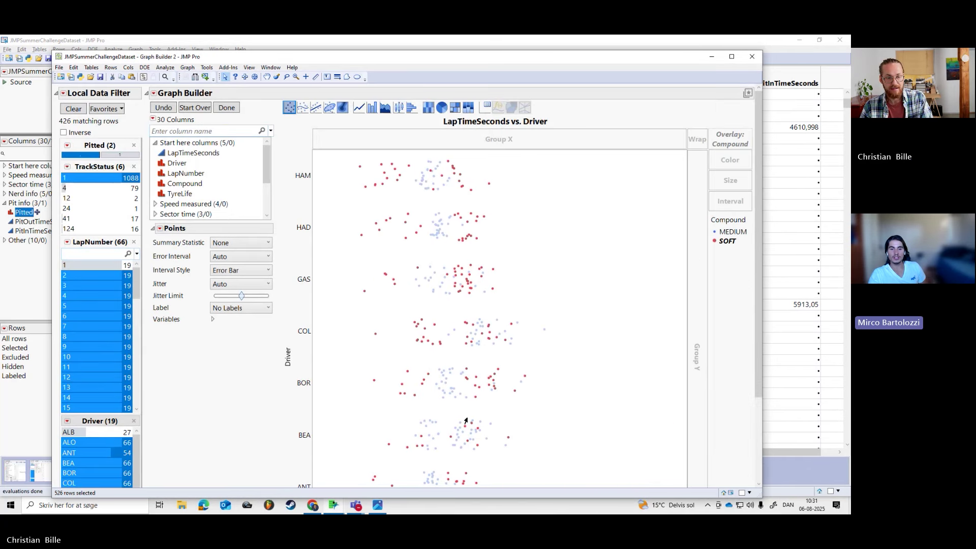
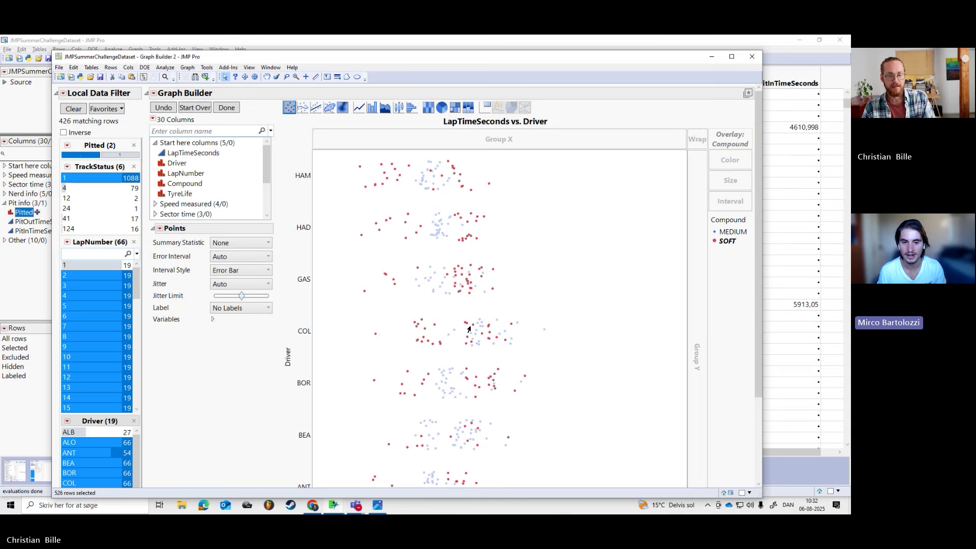
{"action": "scroll", "coordinate": [468, 329], "scroll_direction": "down", "scroll_amount": 2}
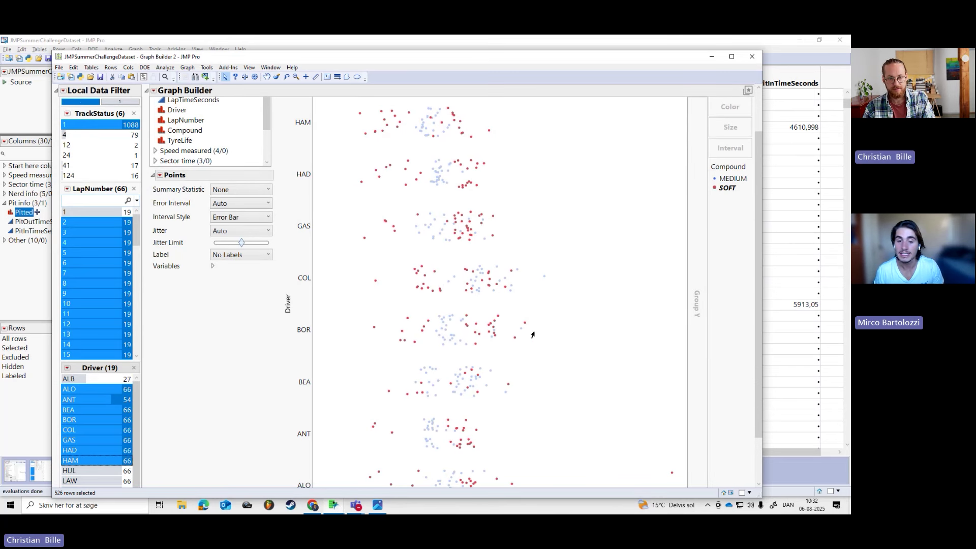
{"action": "mouse_move", "coordinate": [220, 328]}
{"action": "left_mouse_down"}
{"action": "mouse_move", "coordinate": [331, 337]}
{"action": "mouse_move", "coordinate": [432, 318]}
{"action": "mouse_move", "coordinate": [386, 348]}
{"action": "mouse_move", "coordinate": [483, 307]}
{"action": "mouse_move", "coordinate": [513, 310]}
{"action": "mouse_move", "coordinate": [519, 361]}
{"action": "left_mouse_up"}
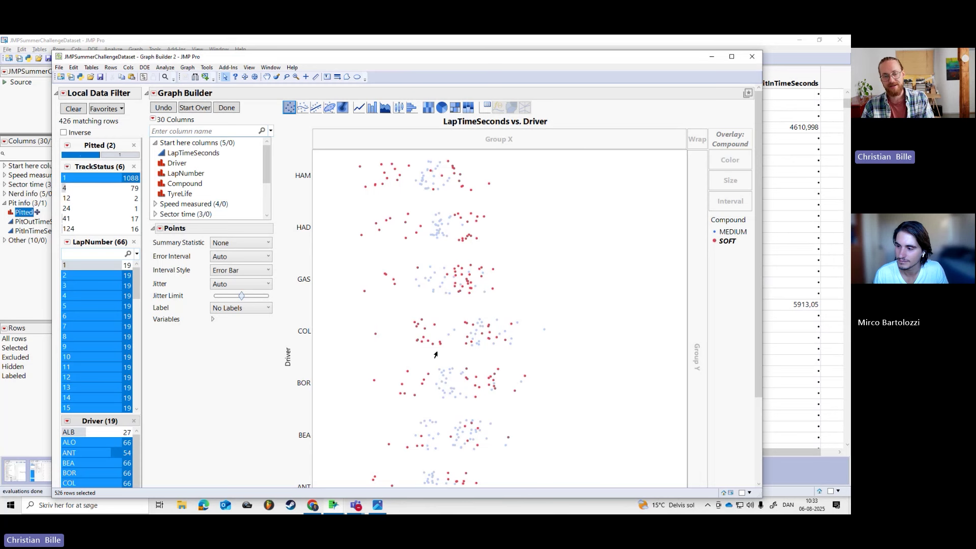
{"action": "scroll", "coordinate": [437, 345], "scroll_direction": "down", "scroll_amount": 1}
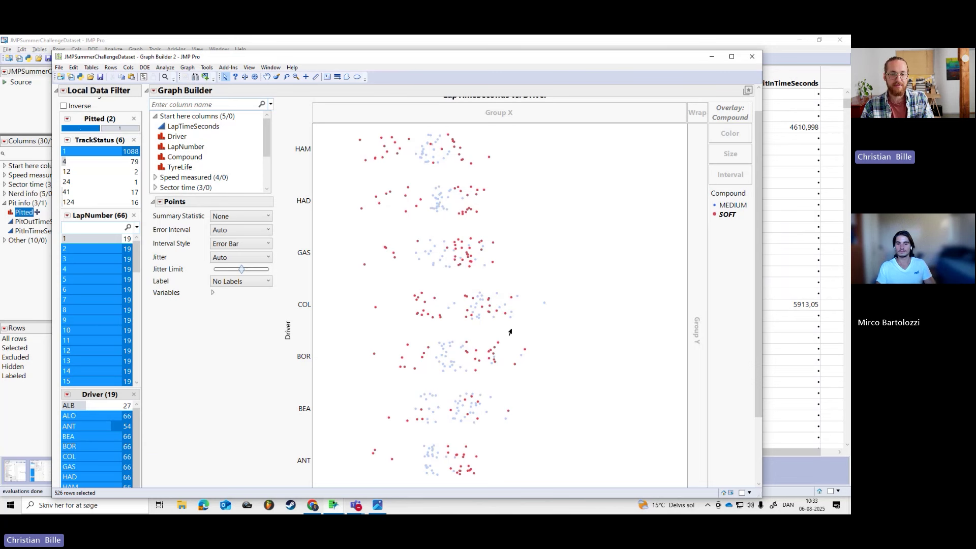
{"action": "scroll", "coordinate": [396, 376], "scroll_direction": "up", "scroll_amount": 1}
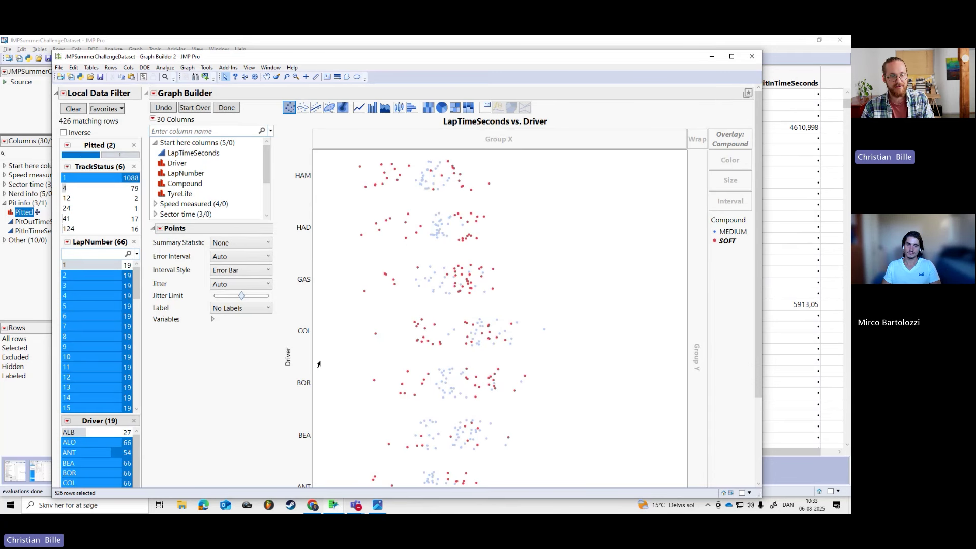
Step: Finish the graph setup to hide the Graph Builder controls, and review every driver's lap times by compound
{"action": "left_click", "coordinate": [227, 109]}
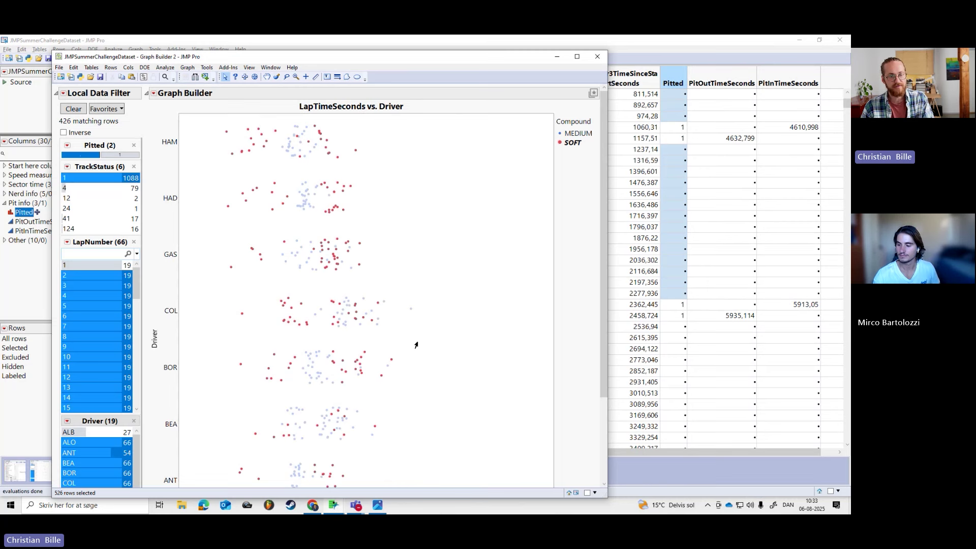
{"action": "scroll", "coordinate": [415, 345], "scroll_direction": "down", "scroll_amount": 4}
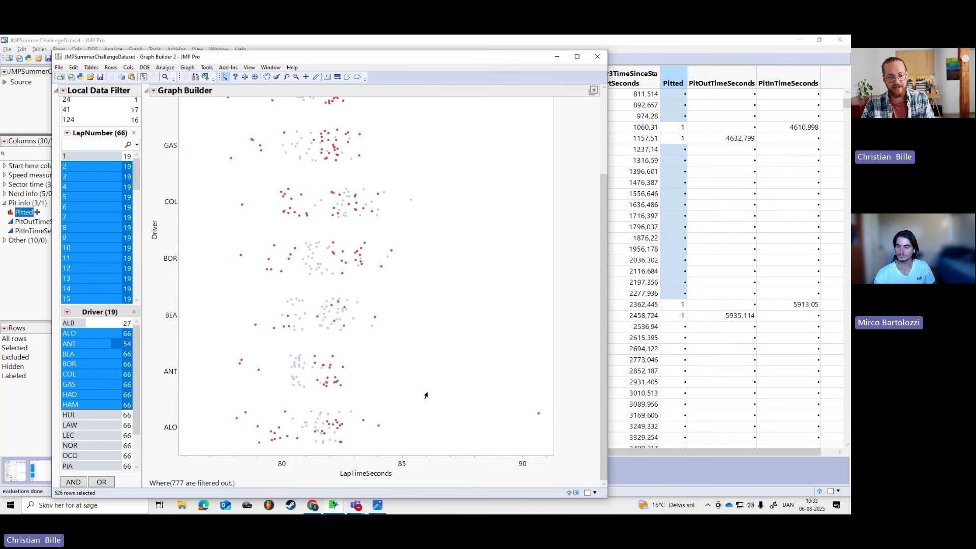
{"action": "scroll", "coordinate": [426, 395], "scroll_direction": "up", "scroll_amount": 4}
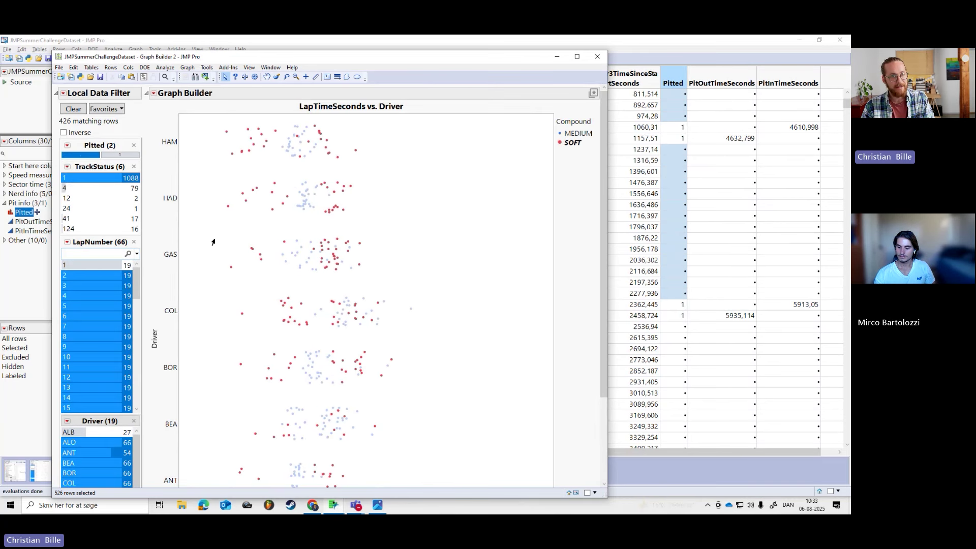
Step: Run a Fit Y by X analysis with LapTimeSeconds as response, Compound as factor and Driver as the By variable
{"action": "left_click", "coordinate": [170, 70]}
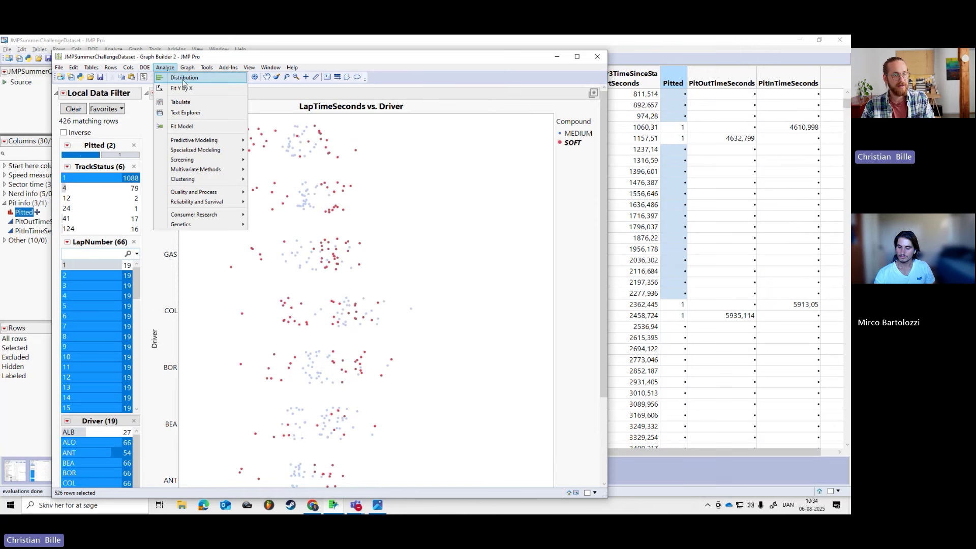
{"action": "left_click", "coordinate": [183, 88]}
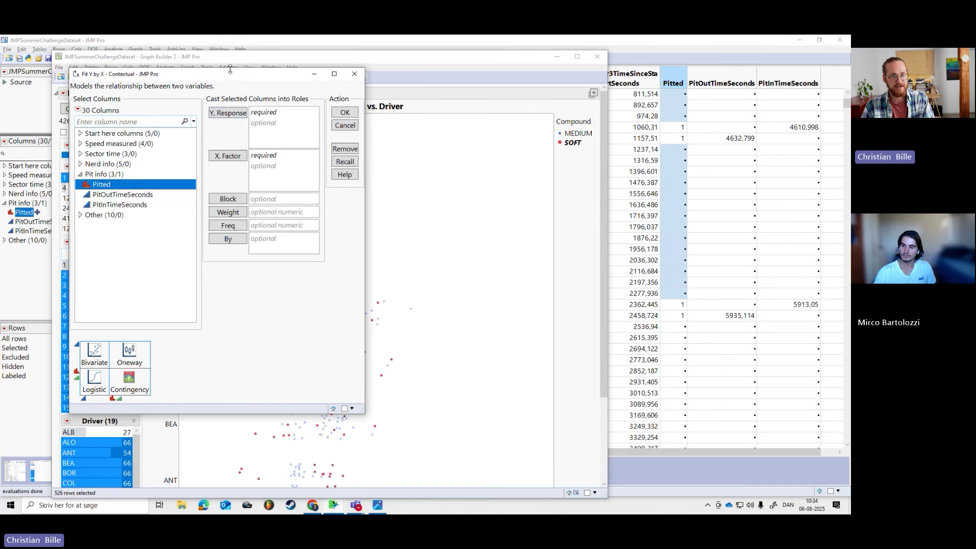
{"action": "left_click_drag", "start_coordinate": [231, 74], "coordinate": [585, 81]}
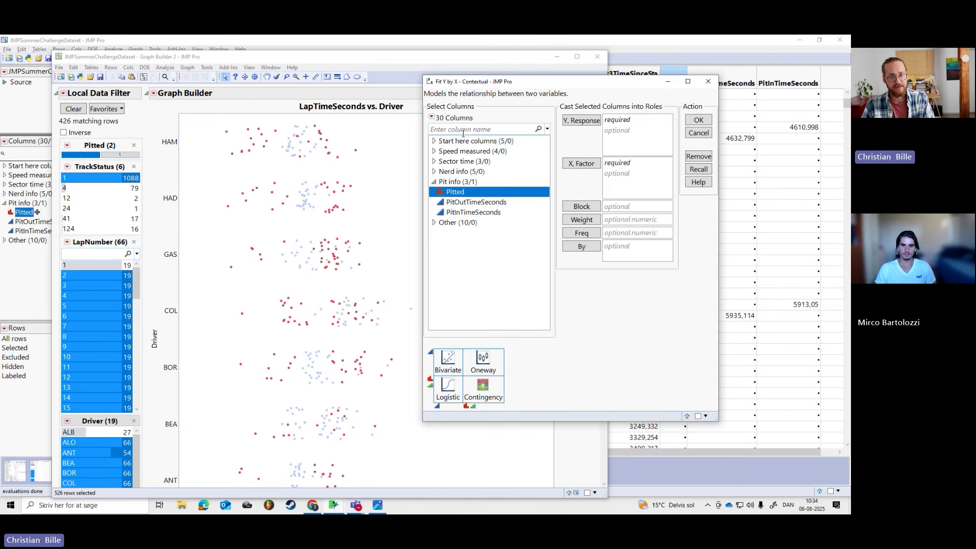
{"action": "double_click", "coordinate": [447, 142]}
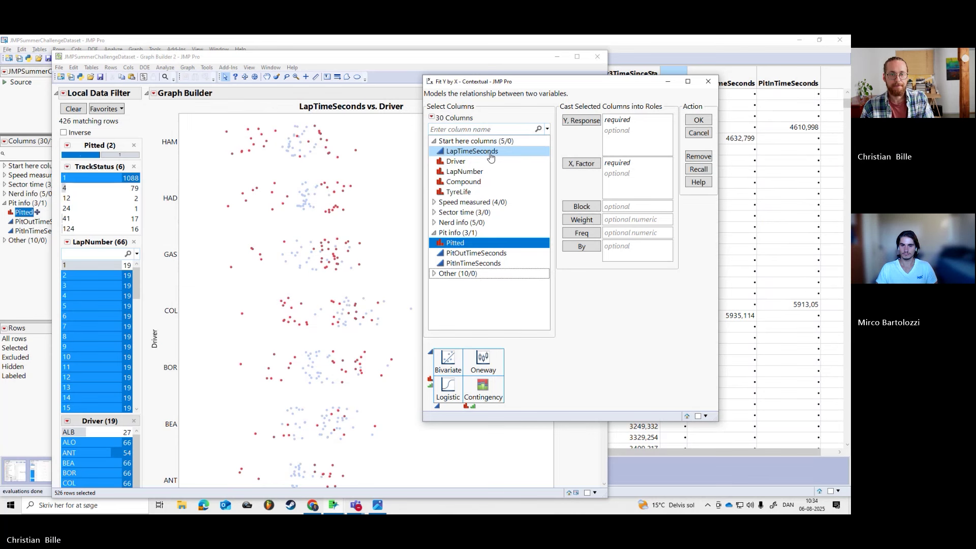
{"action": "left_click_drag", "start_coordinate": [492, 155], "coordinate": [646, 132]}
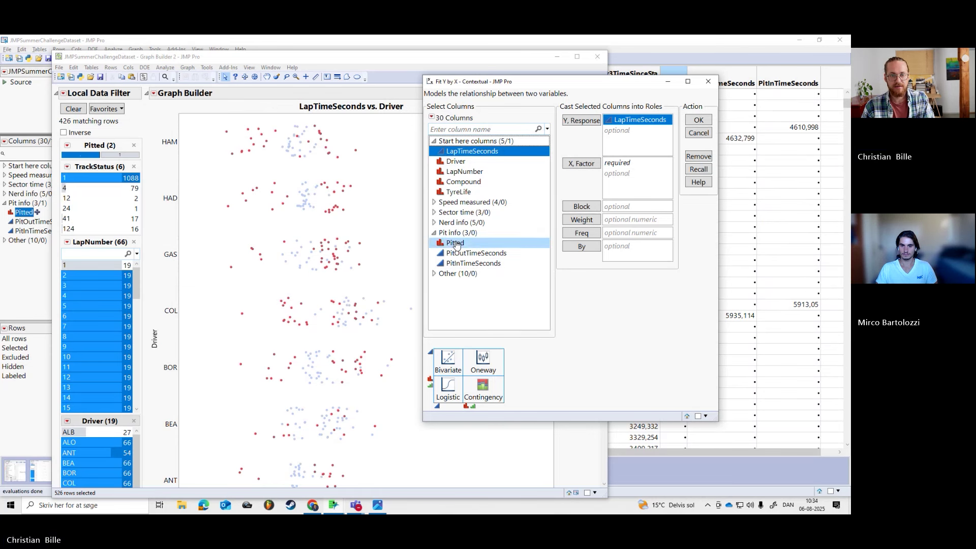
{"action": "left_click", "coordinate": [532, 183]}
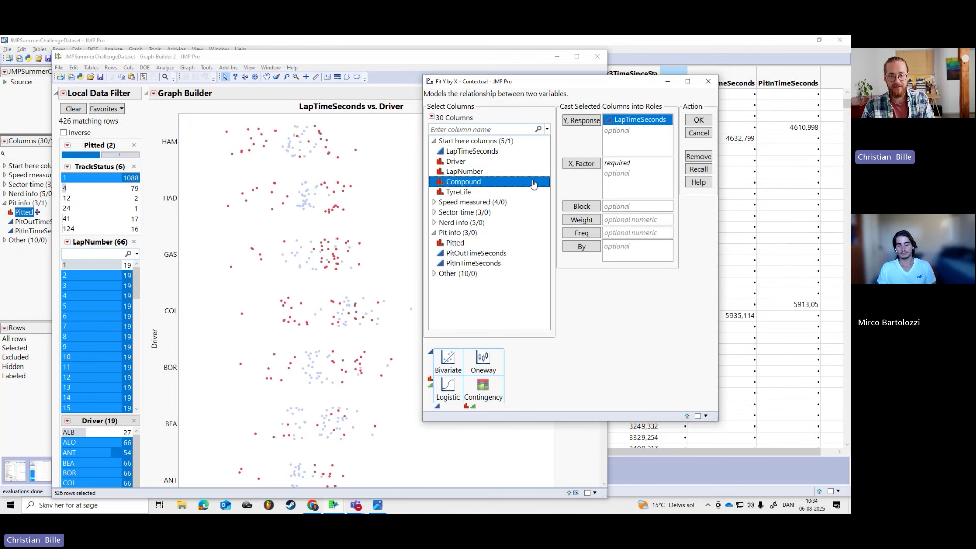
{"action": "left_click_drag", "start_coordinate": [533, 184], "coordinate": [623, 186]}
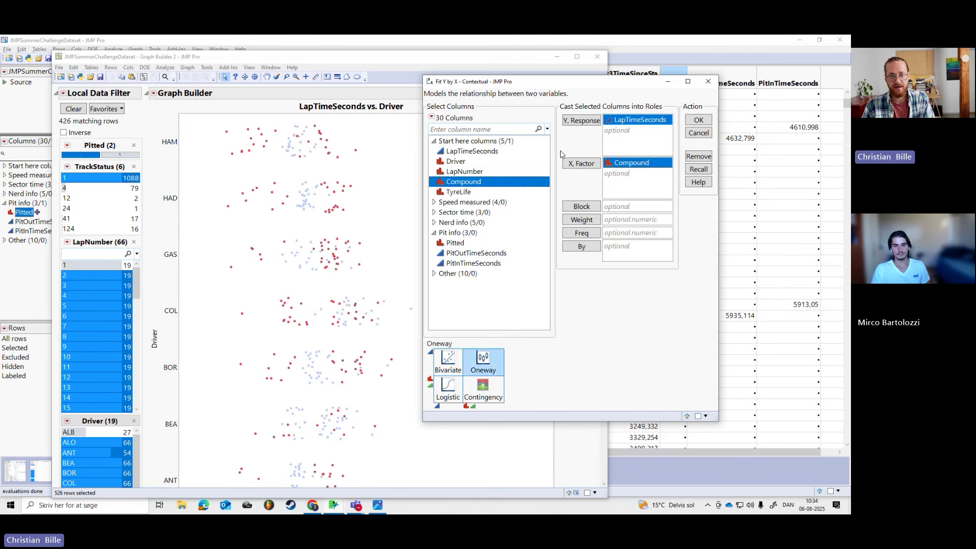
{"action": "left_click_drag", "start_coordinate": [464, 165], "coordinate": [623, 248]}
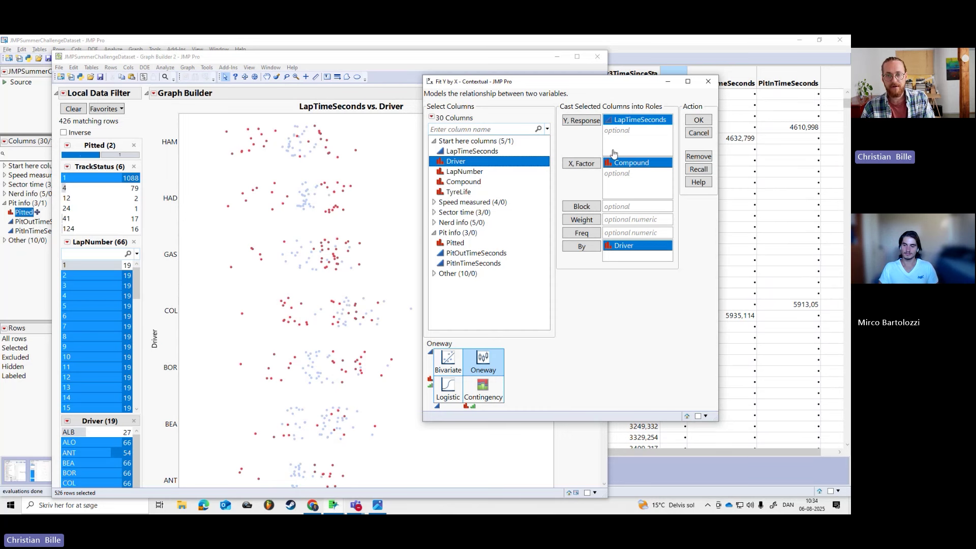
{"action": "left_click", "coordinate": [699, 120]}
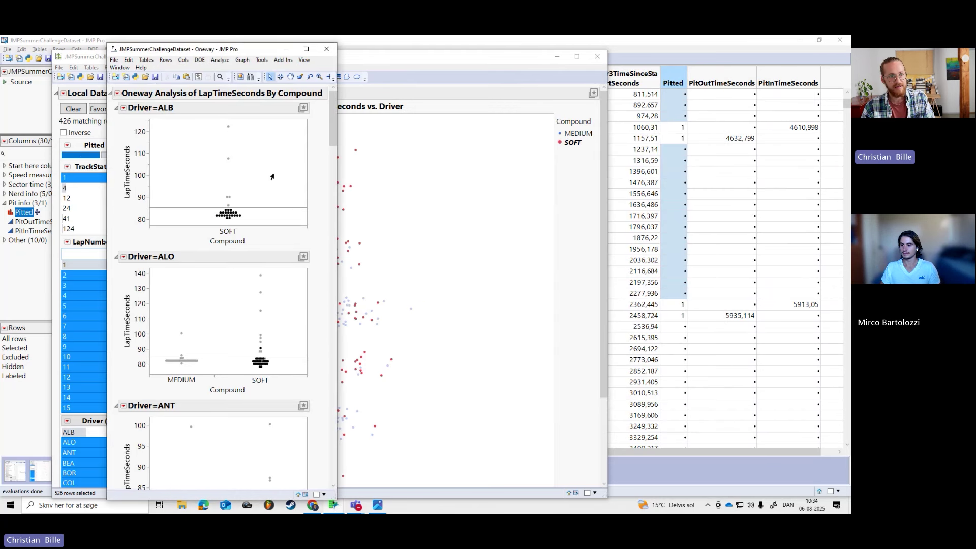
Step: Arrange the Oneway report and the Graph Builder window so that the graph and the report can be viewed side by side
{"action": "left_click_drag", "start_coordinate": [239, 49], "coordinate": [530, 53]}
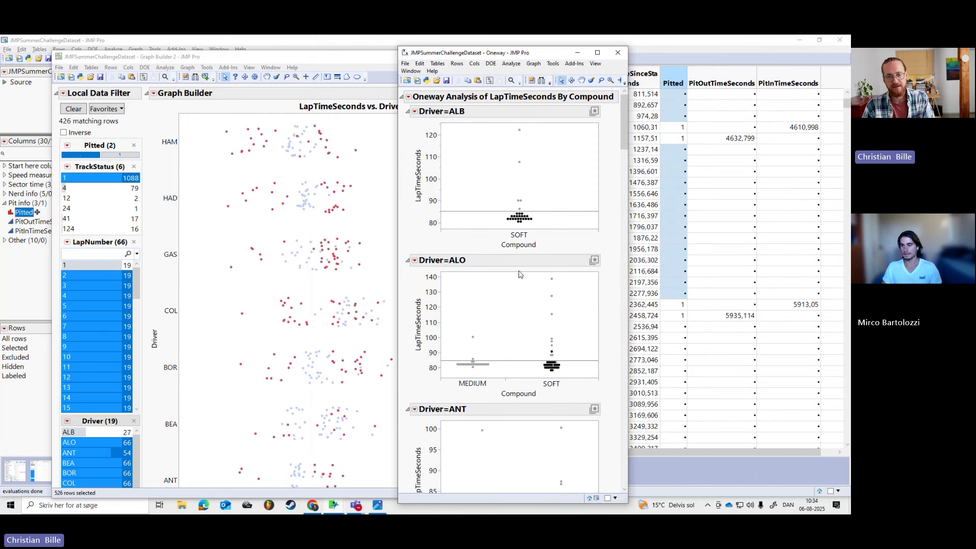
{"action": "left_click", "coordinate": [415, 112]}
{"action": "left_click", "coordinate": [416, 113]}
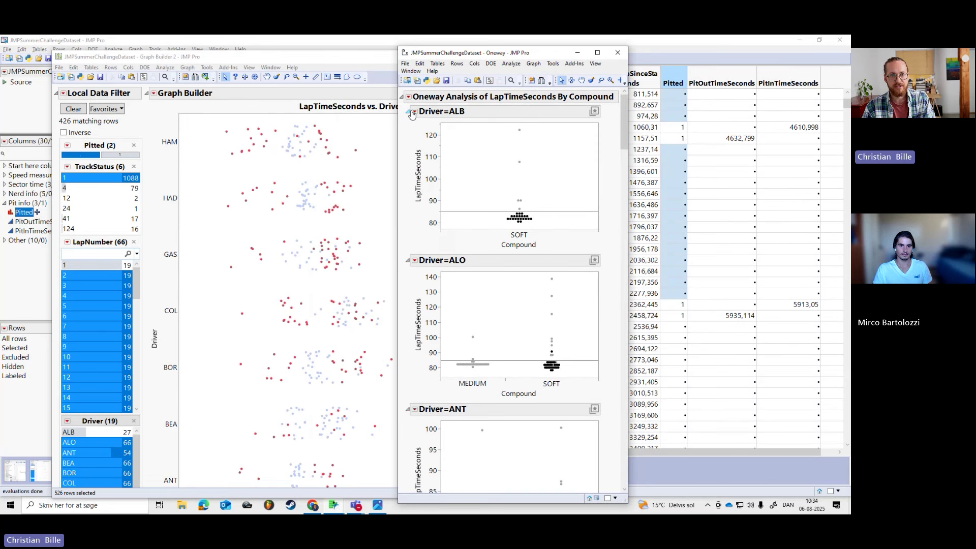
{"action": "left_click", "coordinate": [415, 113]}
{"action": "left_click", "coordinate": [626, 123]}
{"action": "mouse_move", "coordinate": [626, 123]}
{"action": "left_mouse_down"}
{"action": "mouse_move", "coordinate": [643, 440]}
{"action": "mouse_move", "coordinate": [626, 122]}
{"action": "left_mouse_up"}
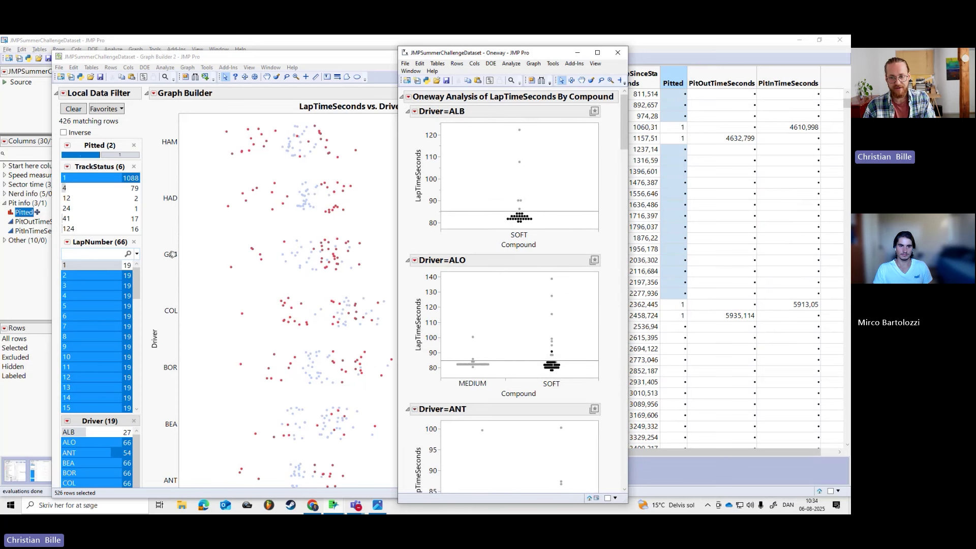
{"action": "left_click_drag", "start_coordinate": [295, 56], "coordinate": [261, 54]}
{"action": "left_click", "coordinate": [607, 138]}
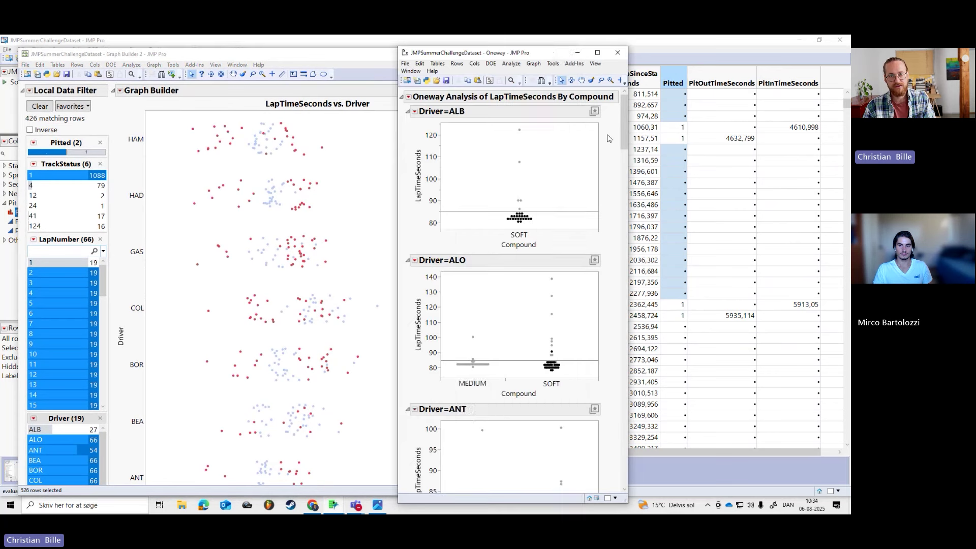
Step: Copy the local data filter from the LapTimeSeconds vs. Driver graph and paste it into the whole Oneway report
{"action": "left_click", "coordinate": [30, 91]}
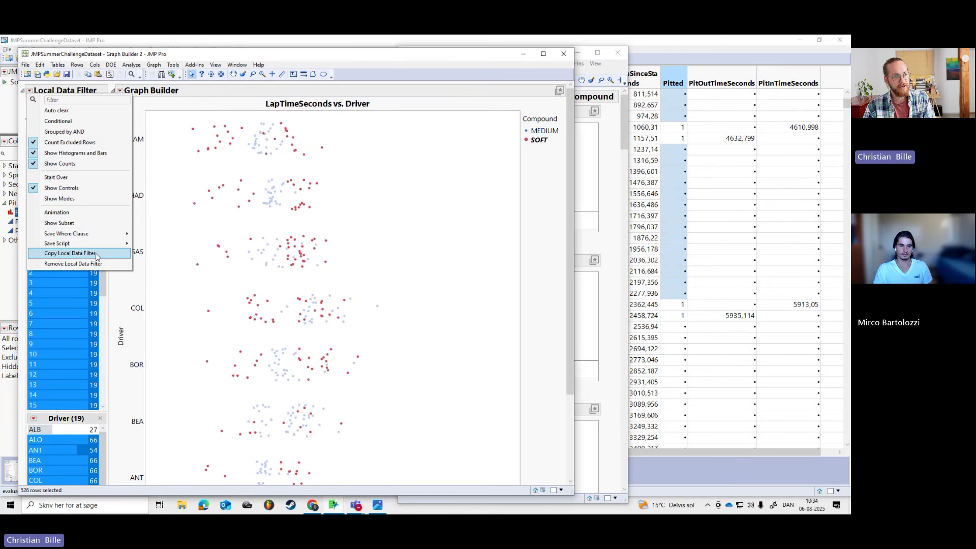
{"action": "left_click", "coordinate": [98, 255]}
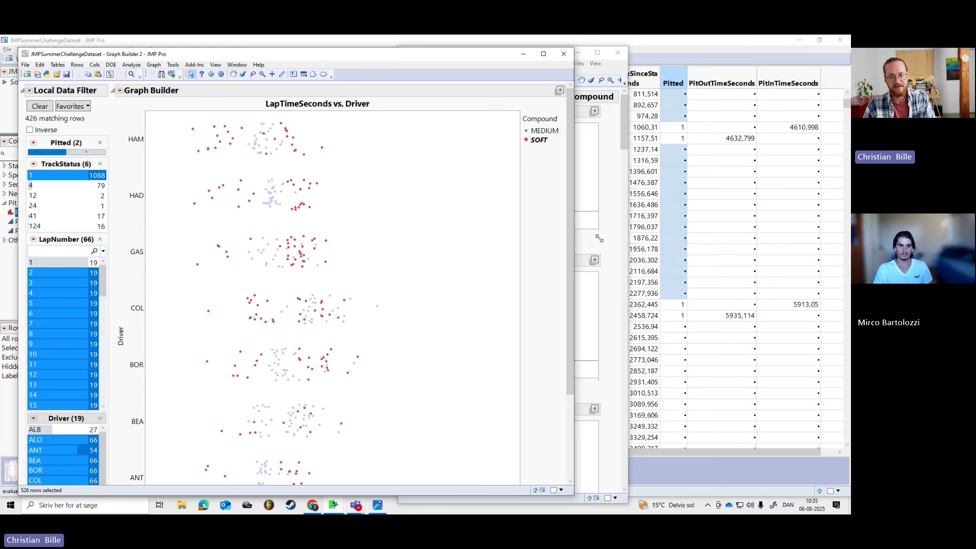
{"action": "left_click", "coordinate": [615, 239]}
{"action": "left_click", "coordinate": [409, 96]}
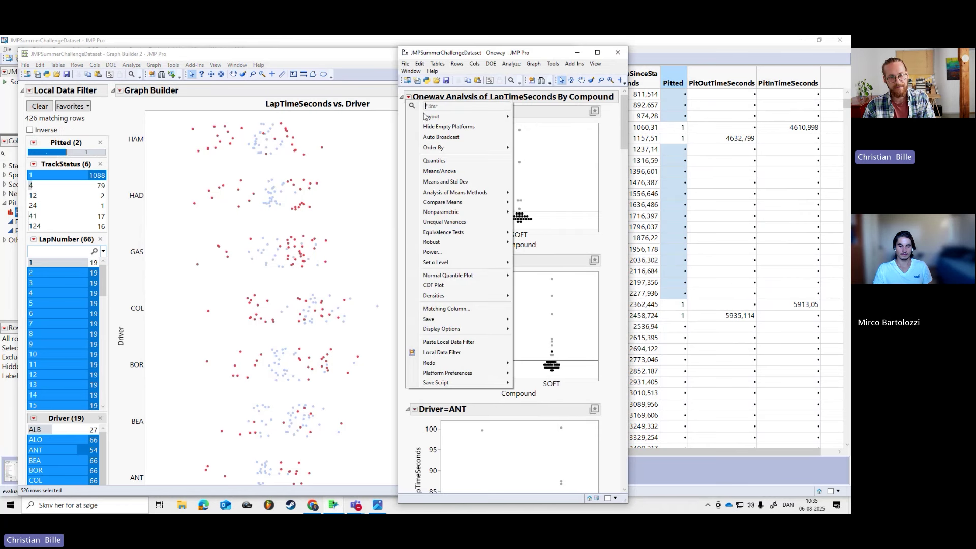
{"action": "left_click", "coordinate": [468, 347]}
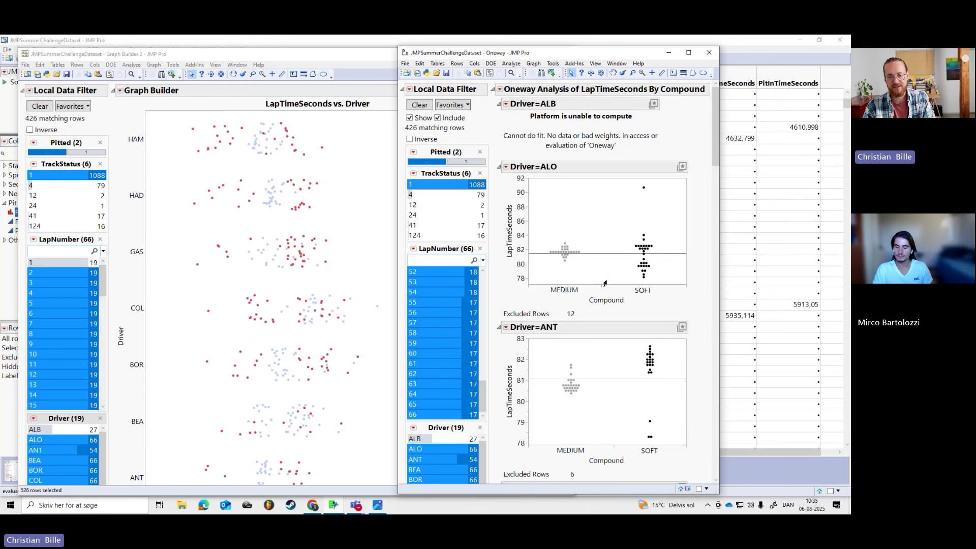
Step: Collapse the local data filter and the Driver=ALB section in the Oneway report
{"action": "left_click", "coordinate": [403, 90]}
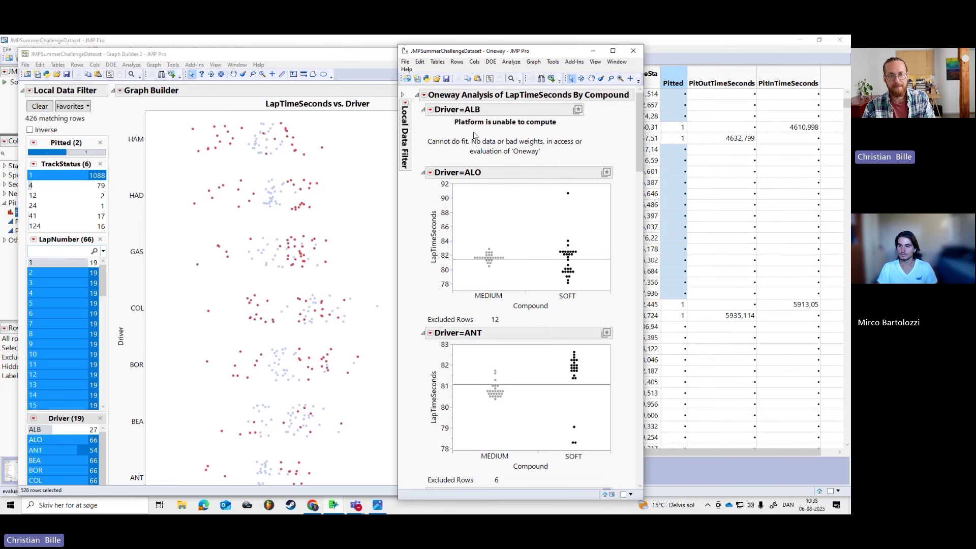
{"action": "left_click", "coordinate": [423, 109]}
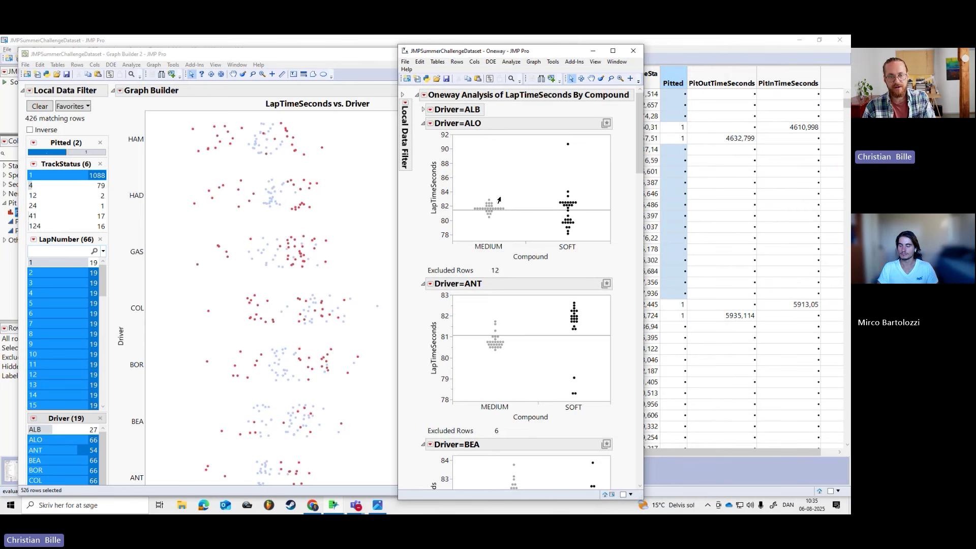
Step: Compare the compound means for all drivers at once using Each Pair, Student's t, and review the resulting comparison reports
{"action": "left_click", "coordinate": [431, 124]}
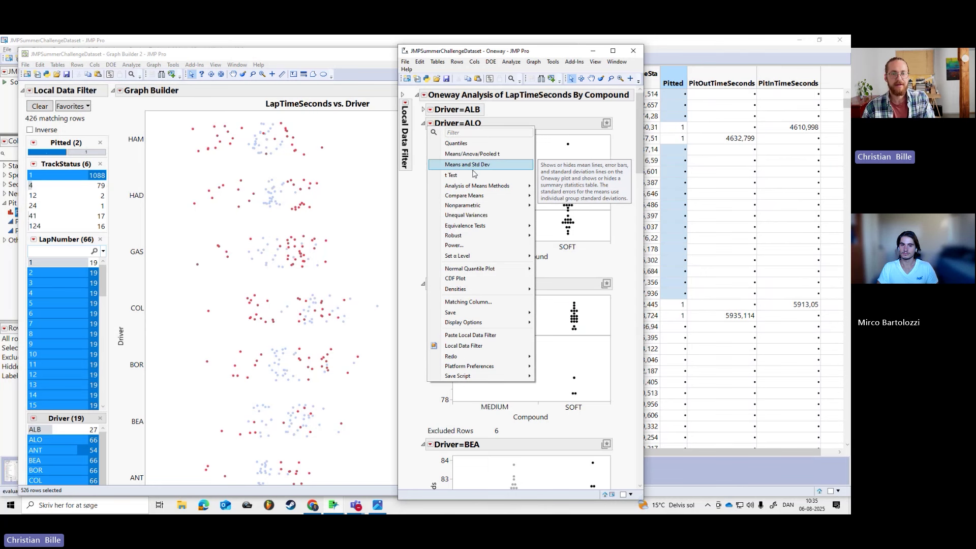
{"action": "mouse_move", "coordinate": [489, 200]}
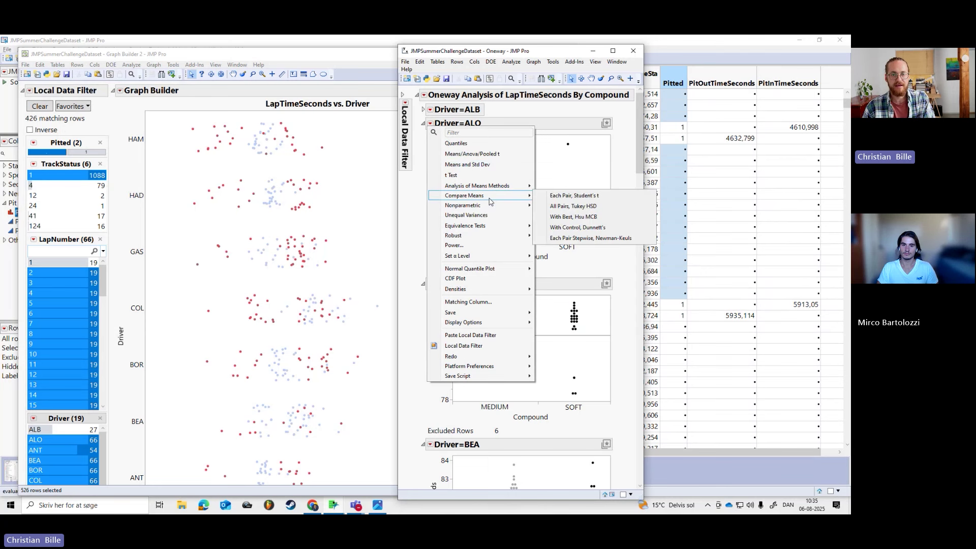
{"action": "left_click", "coordinate": [561, 202]}
{"action": "scroll", "coordinate": [654, 240], "scroll_direction": "down", "scroll_amount": 1}
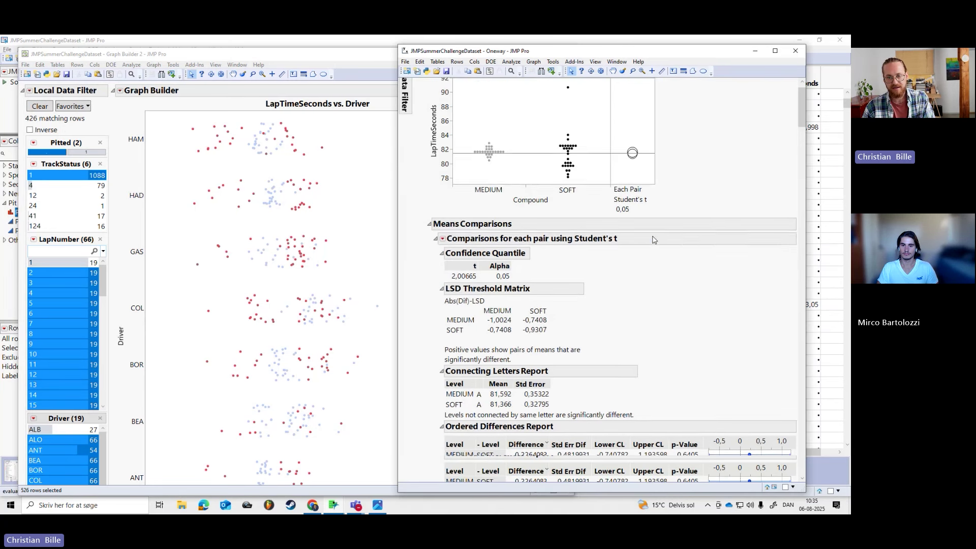
{"action": "scroll", "coordinate": [654, 240], "scroll_direction": "down", "scroll_amount": 3}
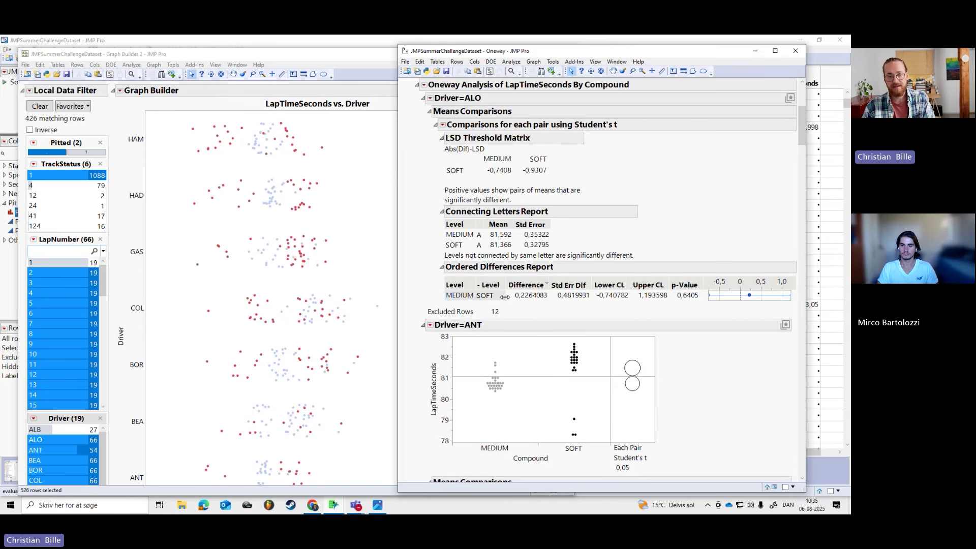
{"action": "scroll", "coordinate": [559, 300], "scroll_direction": "down", "scroll_amount": 3}
{"action": "scroll", "coordinate": [509, 297], "scroll_direction": "up", "scroll_amount": 10}
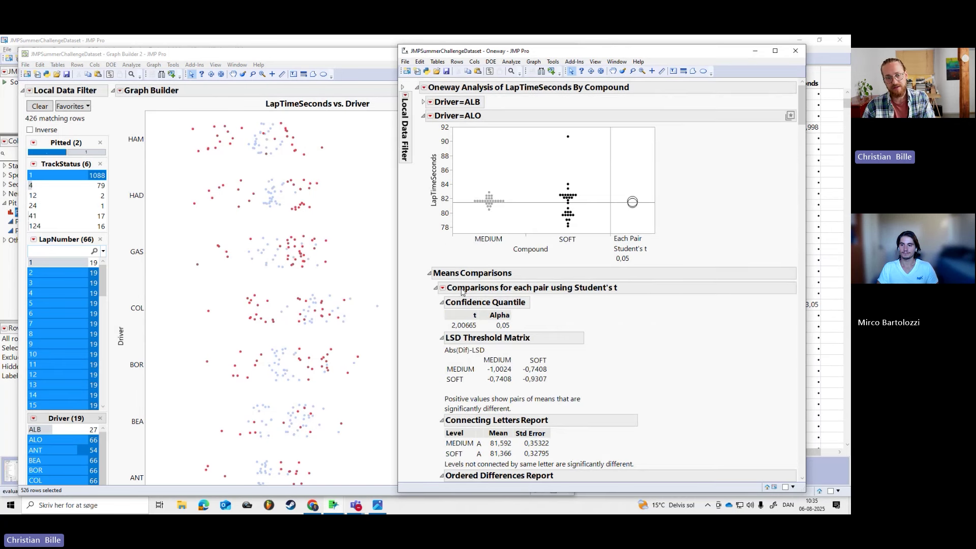
Step: Collapse the Means Comparisons sections for all drivers, and expand only ALO's to show its Ordered Differences Report
{"action": "left_click", "coordinate": [429, 274]}
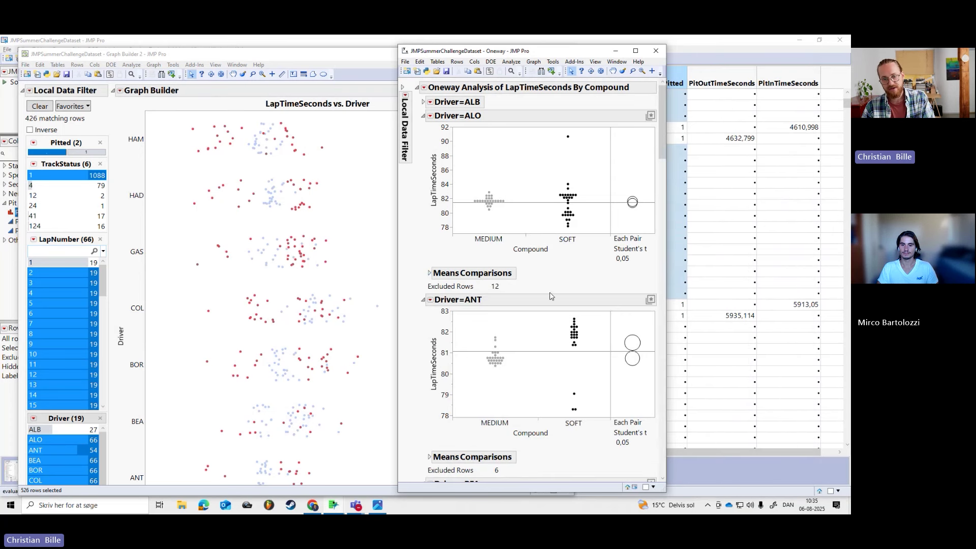
{"action": "scroll", "coordinate": [548, 299], "scroll_direction": "down", "scroll_amount": 8}
{"action": "scroll", "coordinate": [549, 299], "scroll_direction": "up", "scroll_amount": 8}
{"action": "left_click", "coordinate": [430, 273]}
{"action": "scroll", "coordinate": [660, 355], "scroll_direction": "down", "scroll_amount": 8}
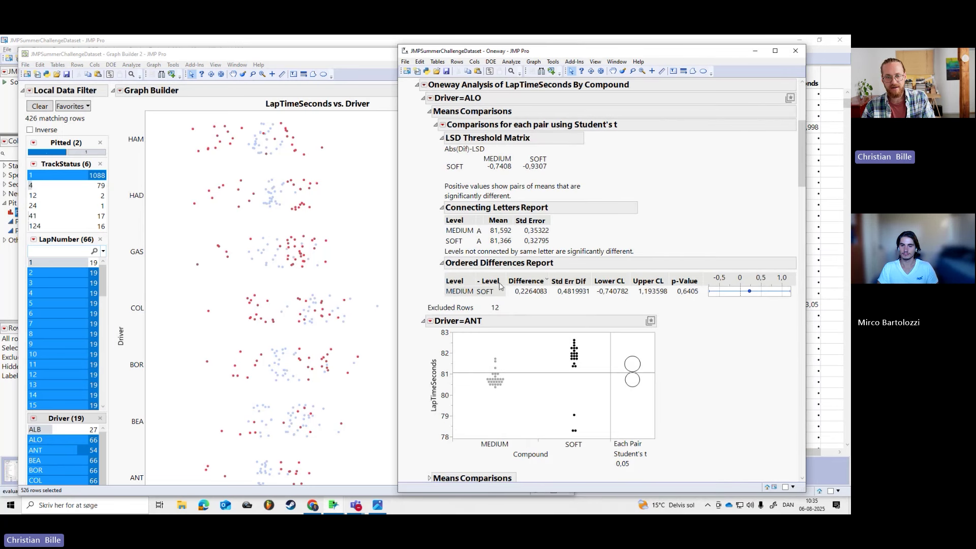
Step: Make a combined data table from the drivers' Ordered Differences Reports and enlarge its window to fill the screen
{"action": "right_click", "coordinate": [540, 292]}
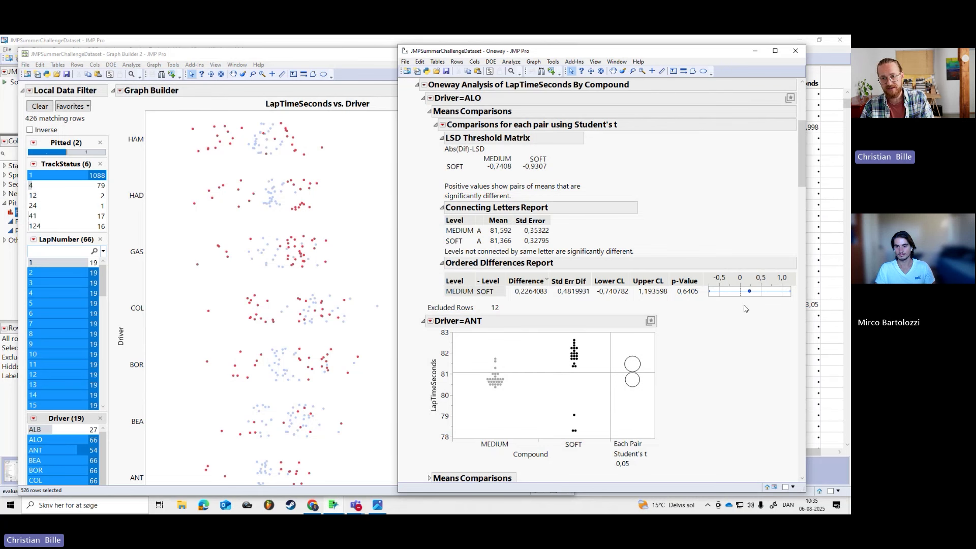
{"action": "left_click_drag", "start_coordinate": [746, 310], "coordinate": [746, 277]}
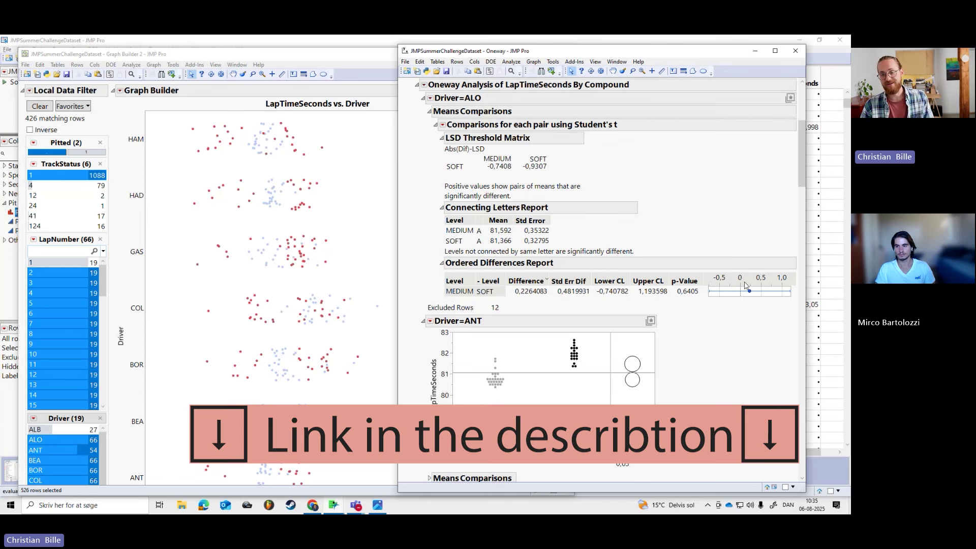
{"action": "right_click", "coordinate": [516, 288]}
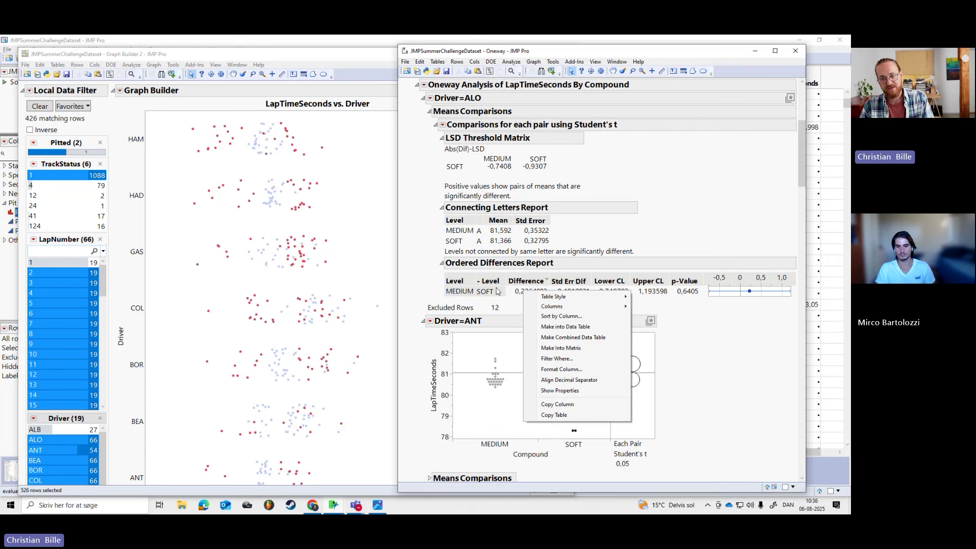
{"action": "left_click", "coordinate": [570, 337]}
{"action": "left_click_drag", "start_coordinate": [557, 157], "coordinate": [310, 34]}
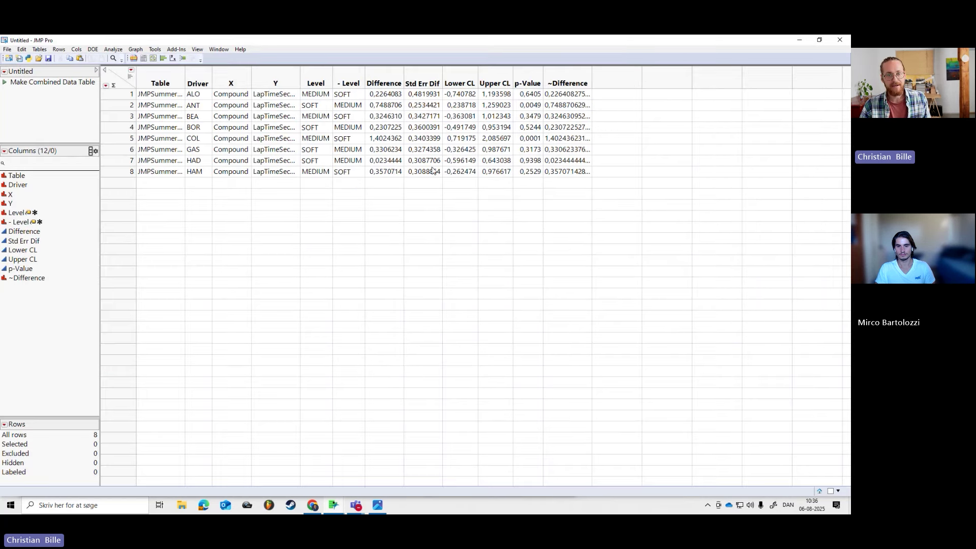
Step: Sort the combined data table by the Difference column in descending order
{"action": "left_click", "coordinate": [385, 77]}
{"action": "right_click", "coordinate": [388, 80]}
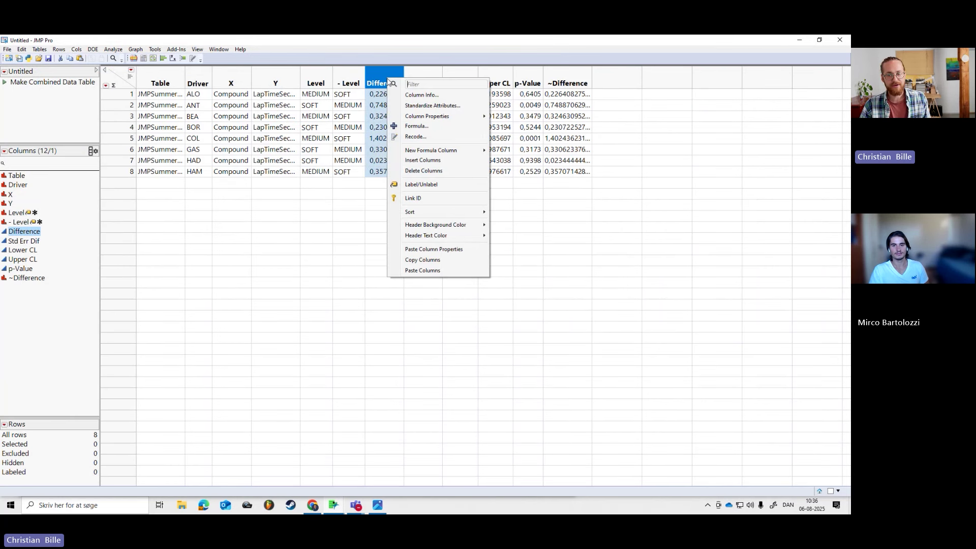
{"action": "mouse_move", "coordinate": [427, 214]}
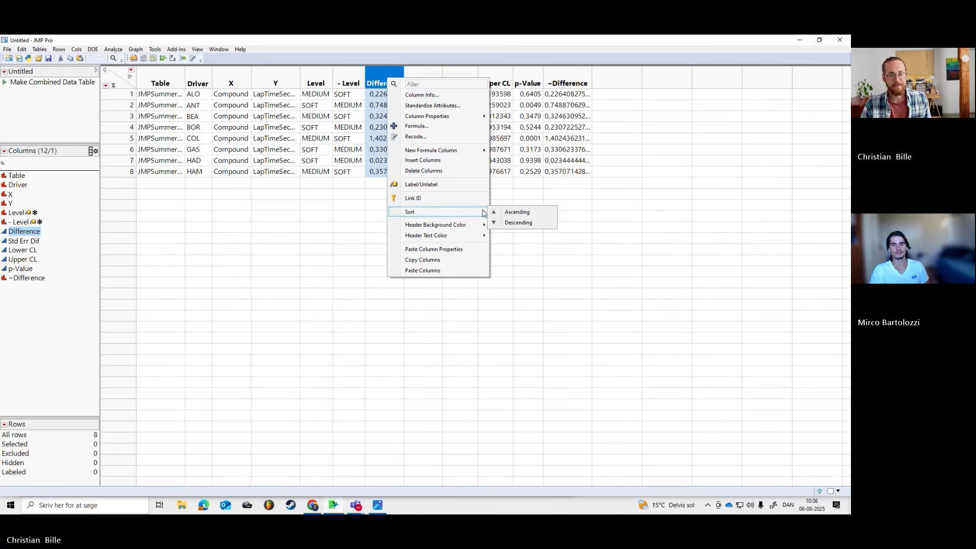
{"action": "left_click", "coordinate": [509, 222]}
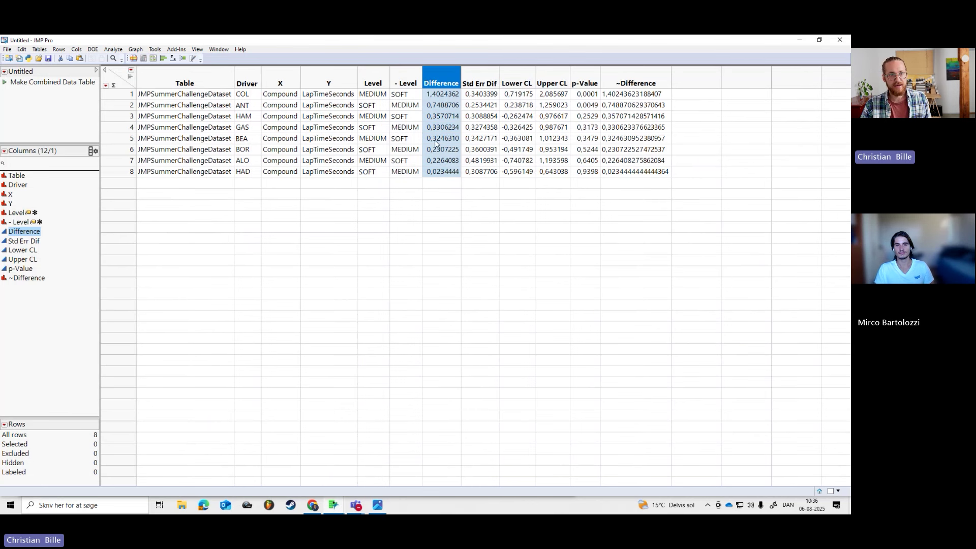
Step: Examine the compound levels for COL, the p-values of the first three rows, and the driver entries COL and ANT
{"action": "left_click", "coordinate": [248, 98]}
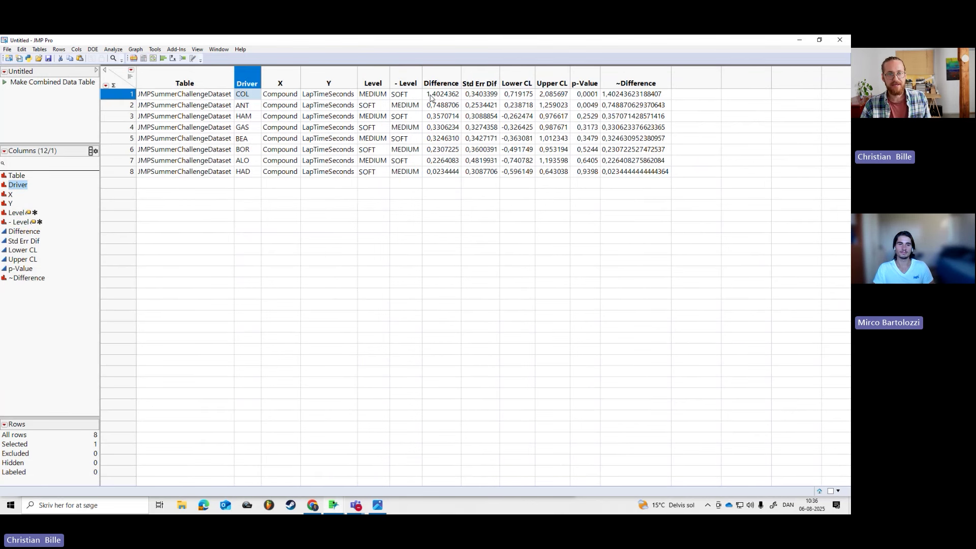
{"action": "left_click", "coordinate": [412, 95]}
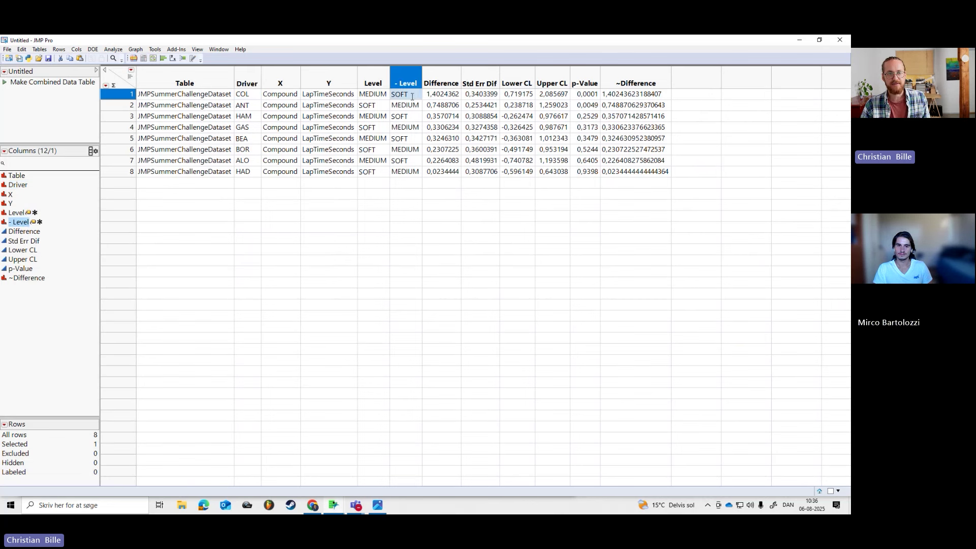
{"action": "left_click", "coordinate": [383, 97]}
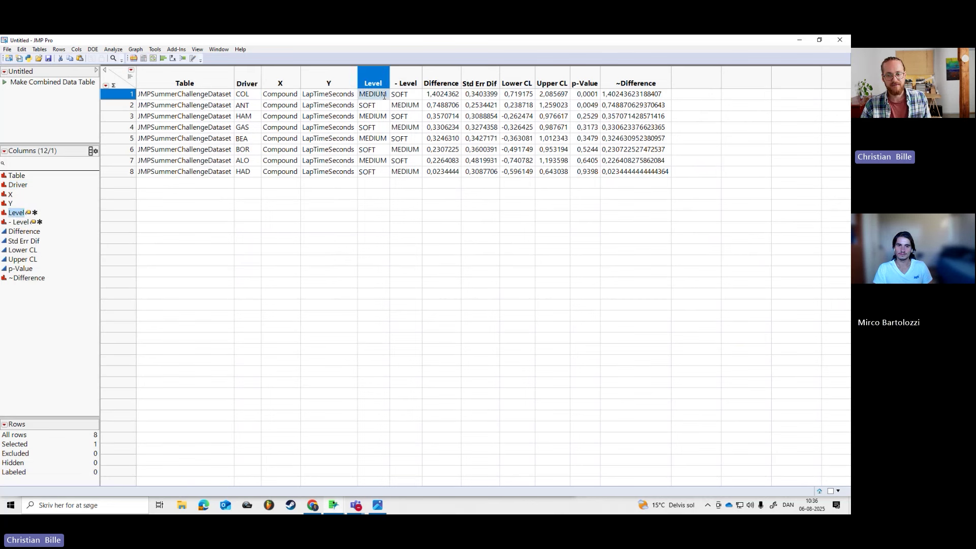
{"action": "left_click", "coordinate": [401, 98]}
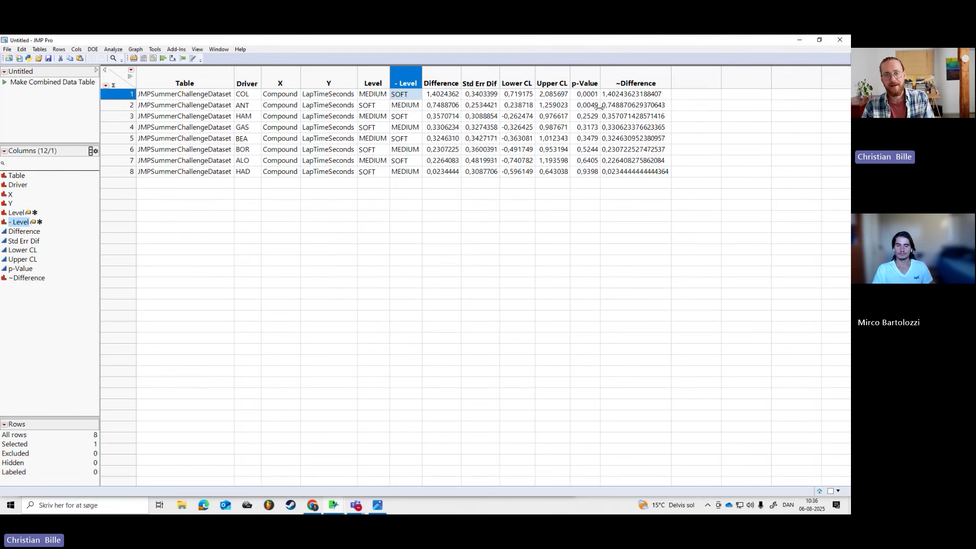
{"action": "left_click_drag", "start_coordinate": [588, 97], "coordinate": [589, 120]}
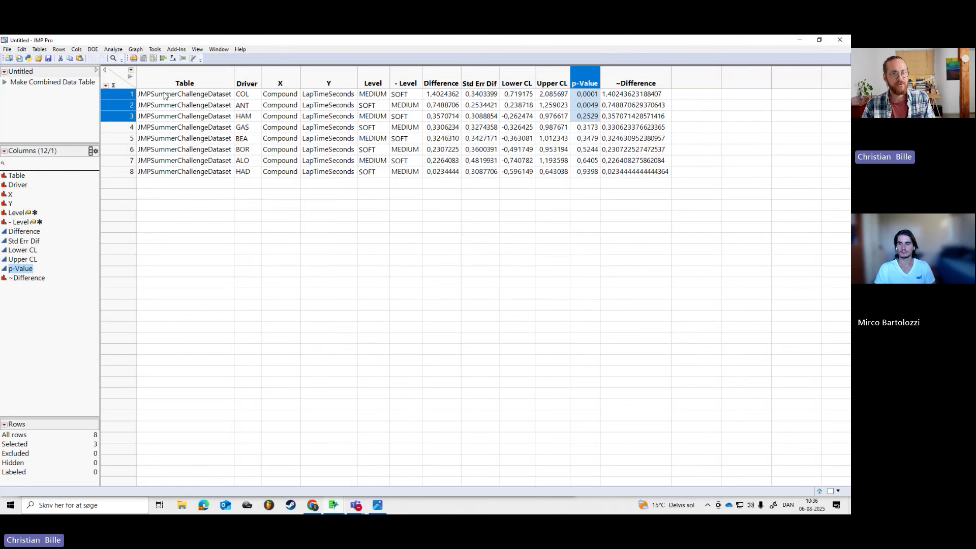
{"action": "left_click_drag", "start_coordinate": [252, 108], "coordinate": [252, 95]}
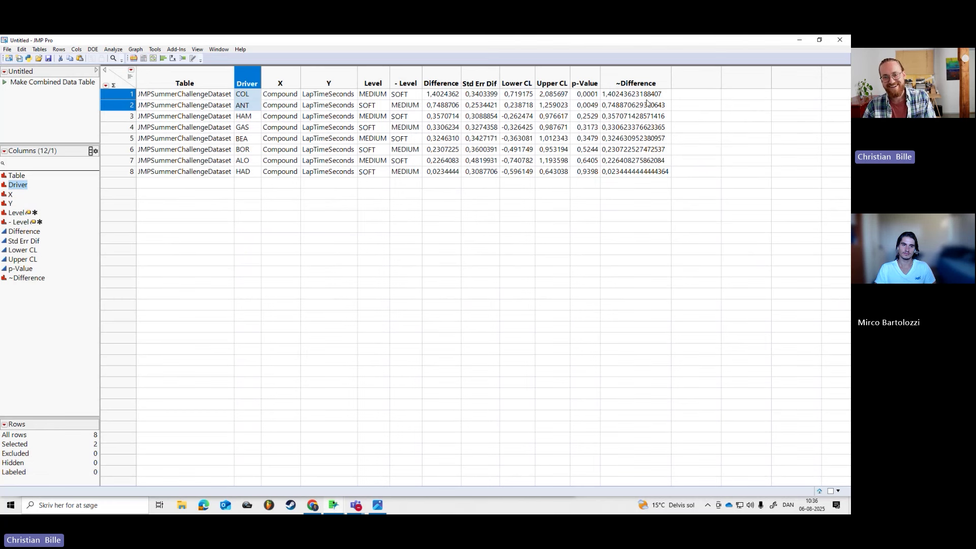
Step: Return to the Oneway report, expand its local data filter, and restore the combined data table to a smaller window beside it
{"action": "key", "text": "alt+Tab"}
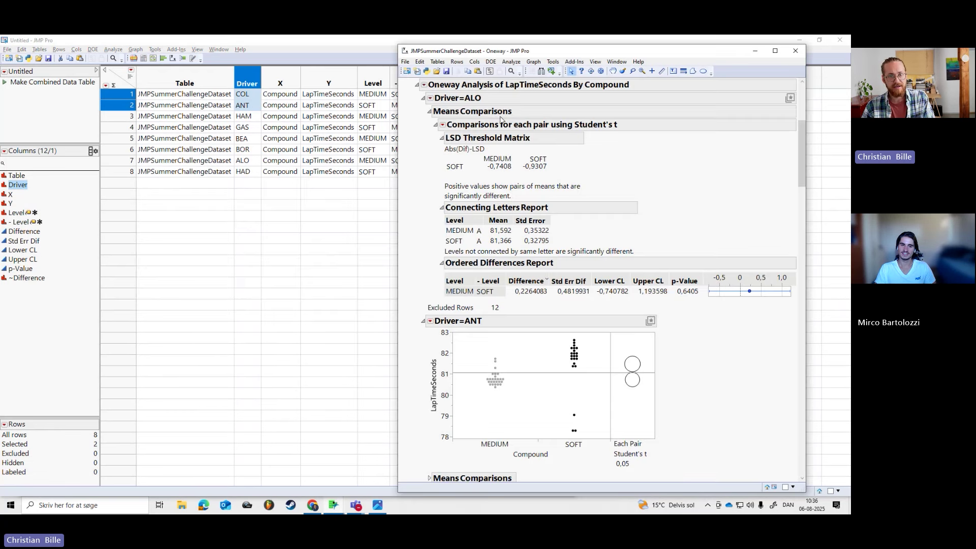
{"action": "scroll", "coordinate": [514, 86], "scroll_direction": "up", "scroll_amount": 6}
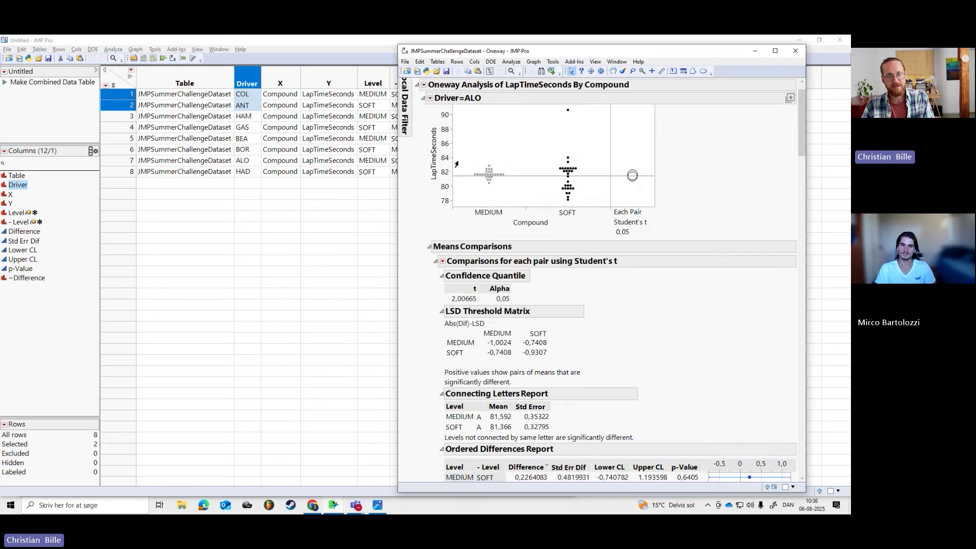
{"action": "left_click", "coordinate": [402, 88]}
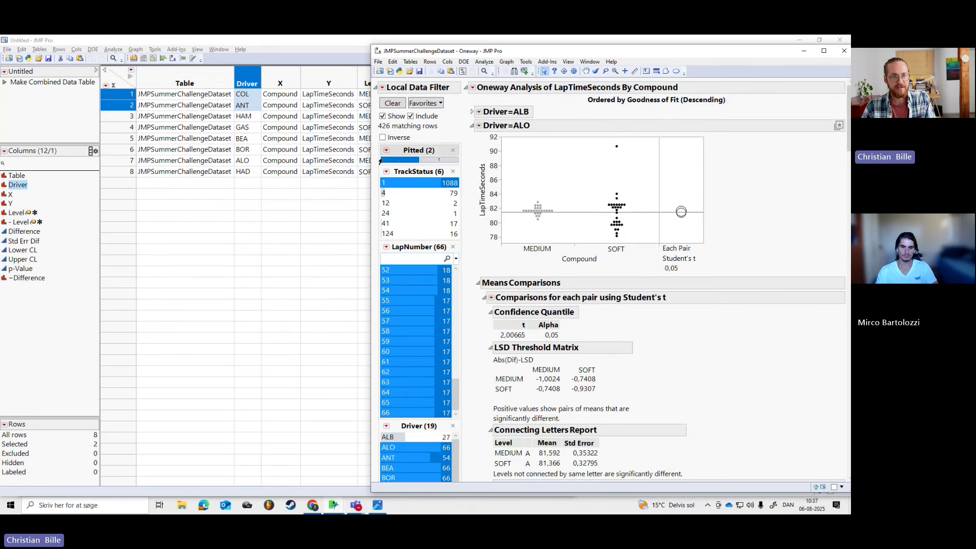
{"action": "double_click", "coordinate": [304, 41]}
{"action": "mouse_move", "coordinate": [226, 341]}
{"action": "left_mouse_down"}
{"action": "mouse_move", "coordinate": [305, 340]}
{"action": "mouse_move", "coordinate": [209, 340]}
{"action": "left_mouse_up"}
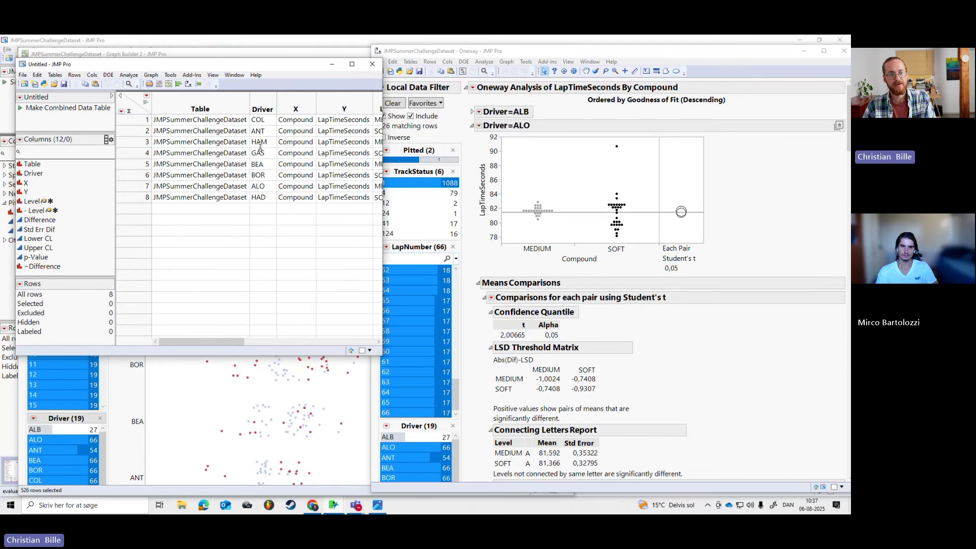
Step: Restrict the Oneway report's local data filter to the drivers COL and ANT
{"action": "left_click", "coordinate": [659, 167]}
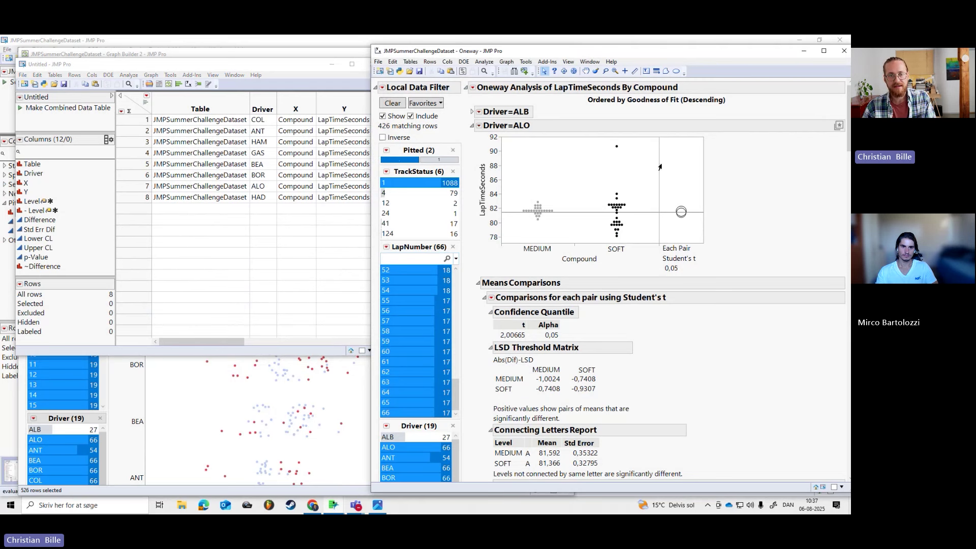
{"action": "scroll", "coordinate": [437, 275], "scroll_direction": "down", "scroll_amount": 6}
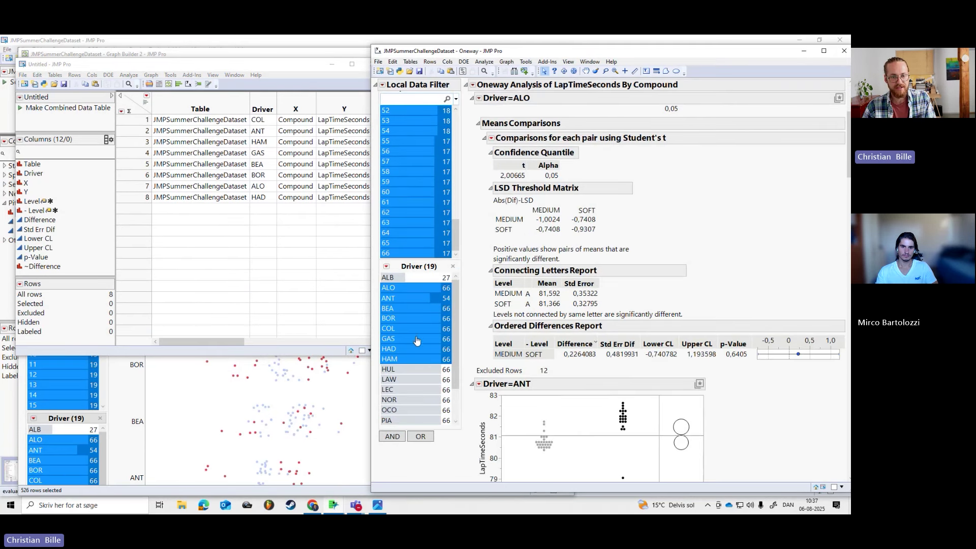
{"action": "scroll", "coordinate": [415, 337], "scroll_direction": "up", "scroll_amount": 1}
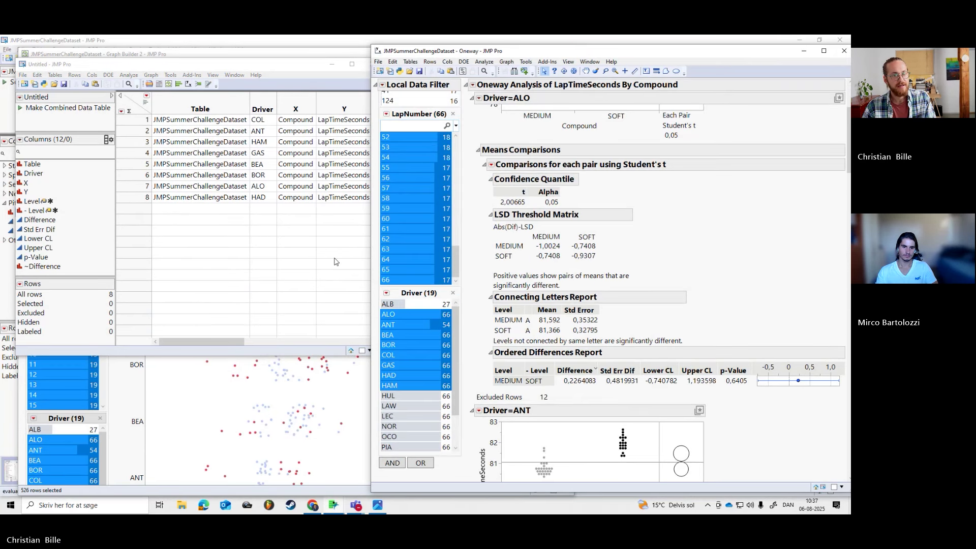
{"action": "left_click", "coordinate": [404, 356], "text": "ctrl"}
{"action": "left_click", "coordinate": [406, 356]}
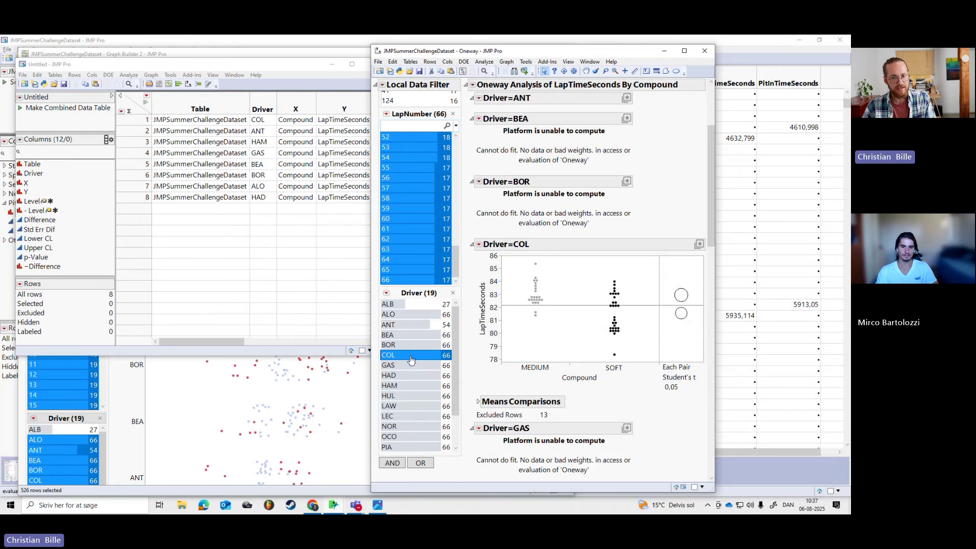
{"action": "left_click", "coordinate": [405, 325], "text": "ctrl"}
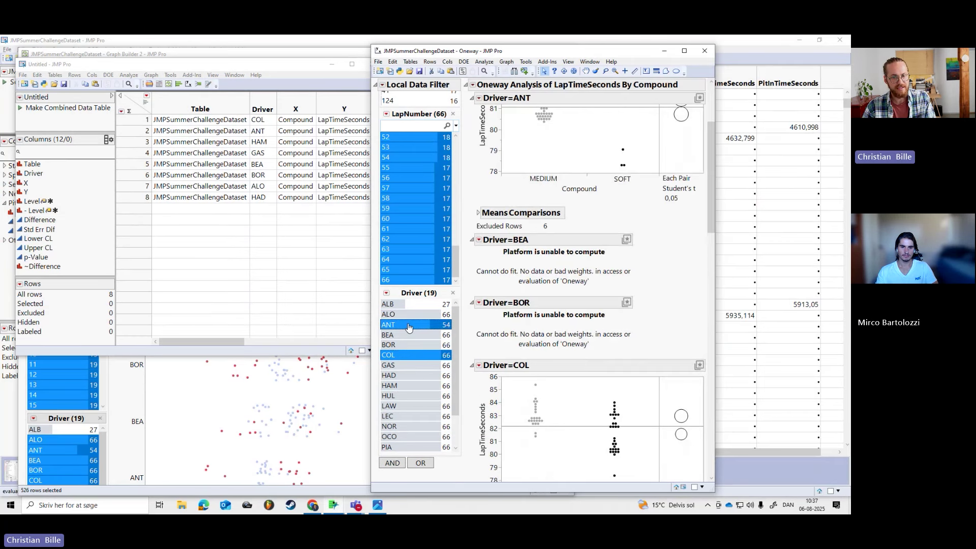
Step: Select the low outlying SOFT laps in ANT's plot and highlight its MEDIUM and SOFT comparison circles in turn
{"action": "scroll", "coordinate": [611, 289], "scroll_direction": "up", "scroll_amount": 3}
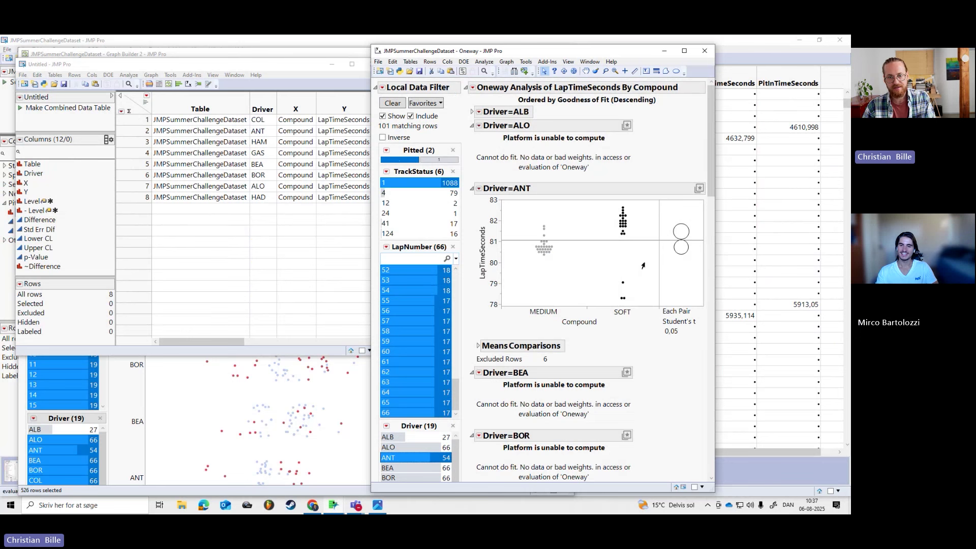
{"action": "left_click_drag", "start_coordinate": [610, 273], "coordinate": [641, 312]}
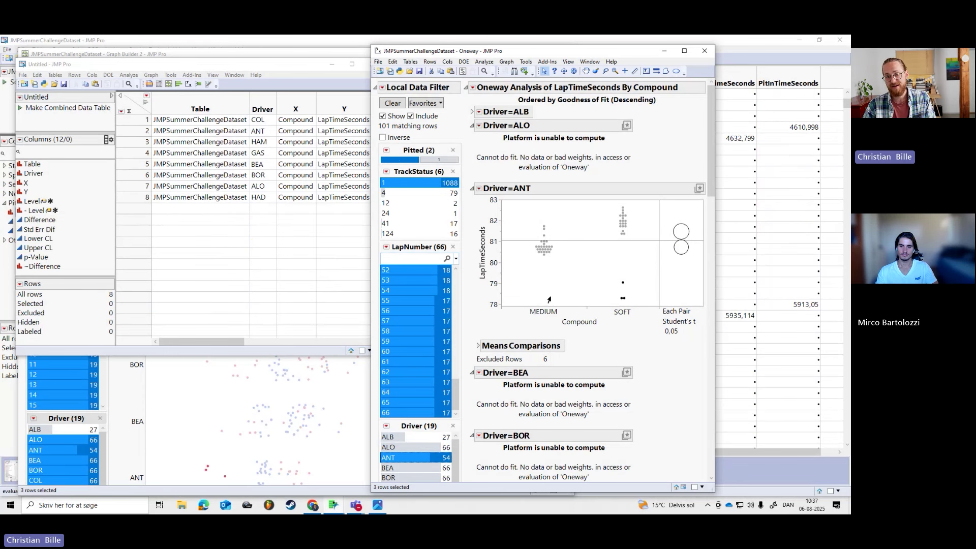
{"action": "left_click", "coordinate": [672, 251]}
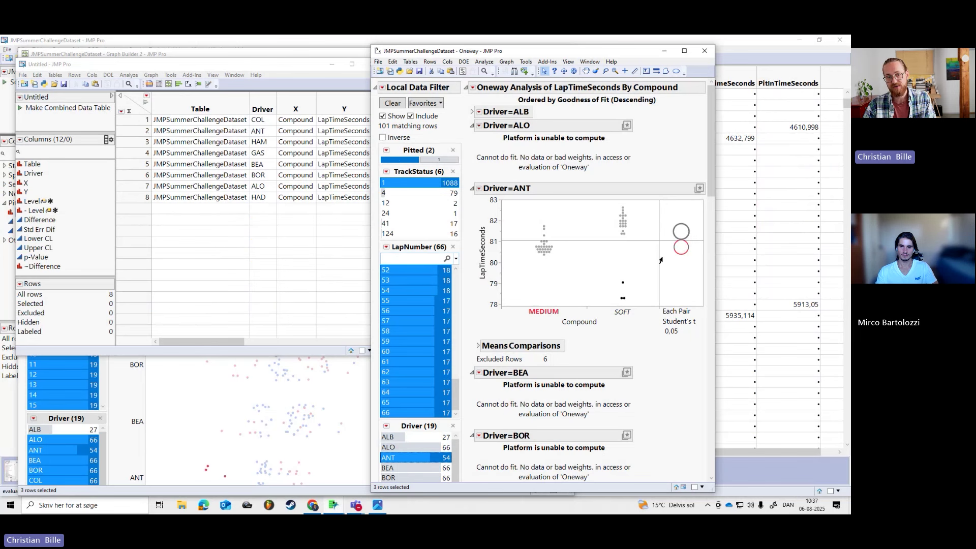
{"action": "left_click", "coordinate": [676, 232]}
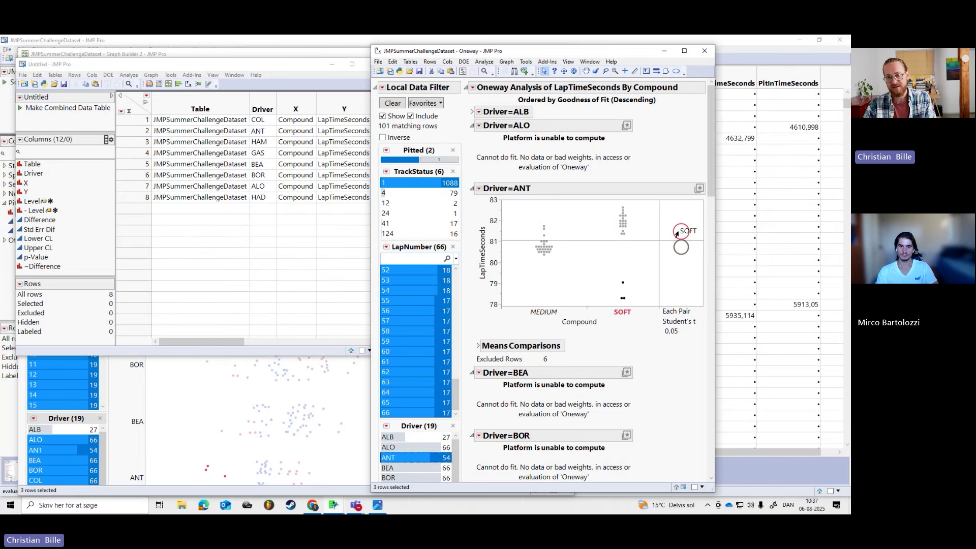
Step: Highlight the SOFT comparison circle in COL's plot and compare COL's lap time distribution with ANT's
{"action": "scroll", "coordinate": [705, 371], "scroll_direction": "down", "scroll_amount": 2}
{"action": "scroll", "coordinate": [705, 371], "scroll_direction": "down", "scroll_amount": 6}
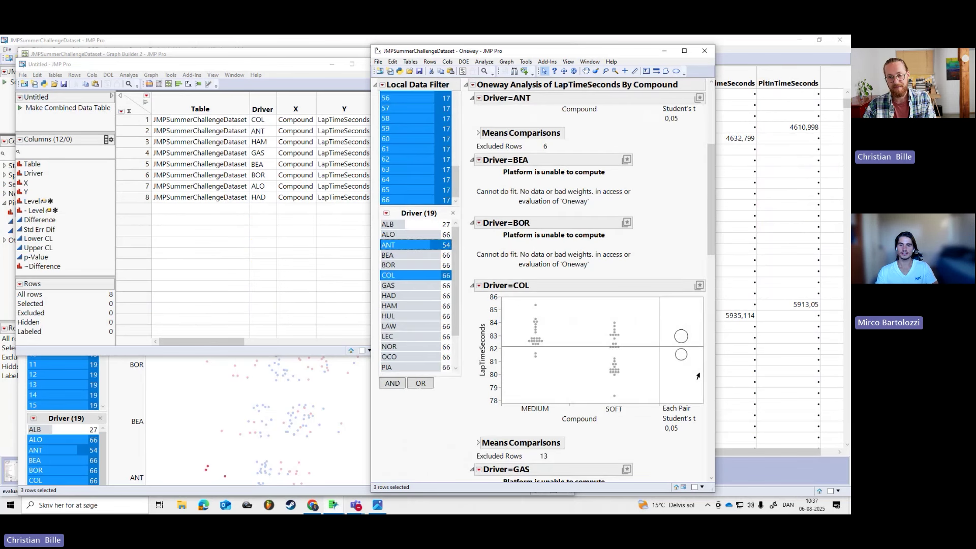
{"action": "left_click", "coordinate": [681, 351]}
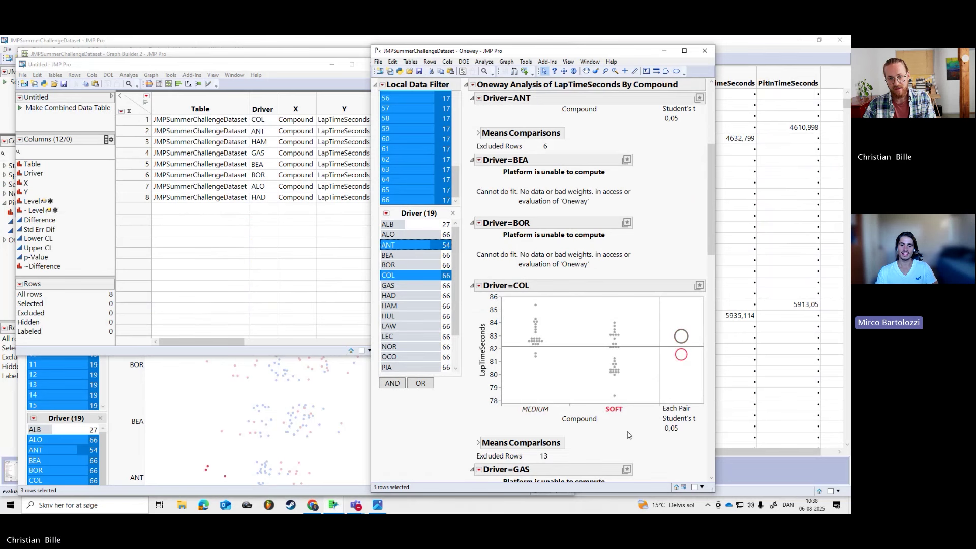
{"action": "scroll", "coordinate": [626, 412], "scroll_direction": "down", "scroll_amount": 12}
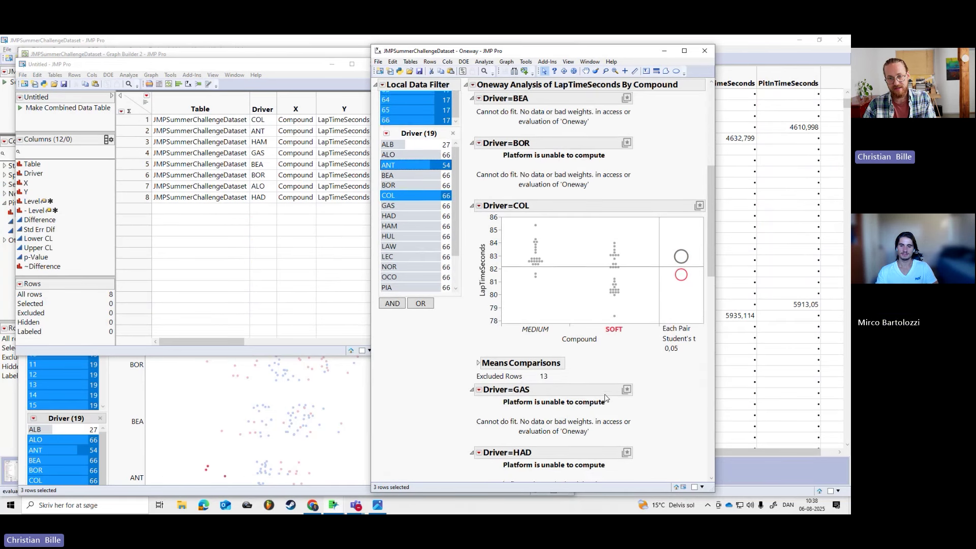
{"action": "scroll", "coordinate": [622, 417], "scroll_direction": "up", "scroll_amount": 14}
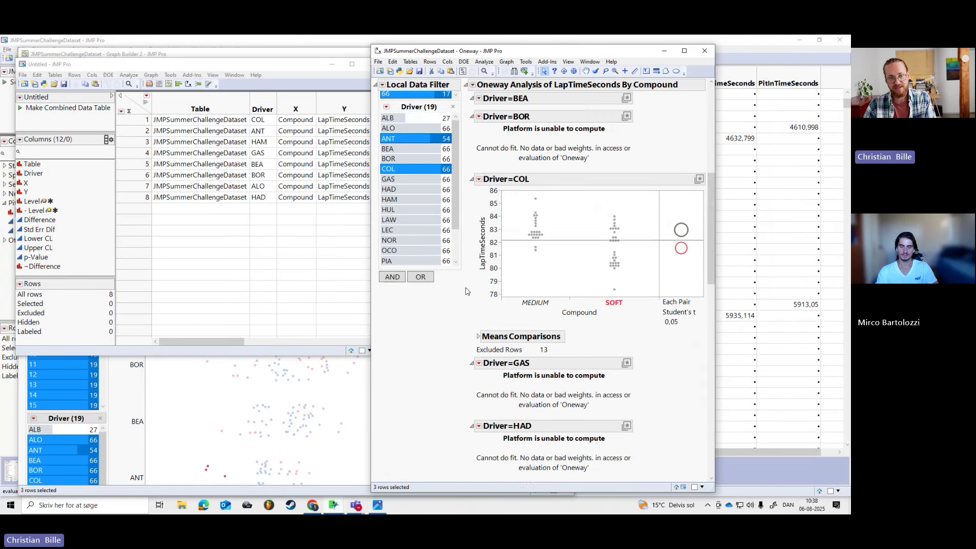
{"action": "scroll", "coordinate": [562, 309], "scroll_direction": "up", "scroll_amount": 6}
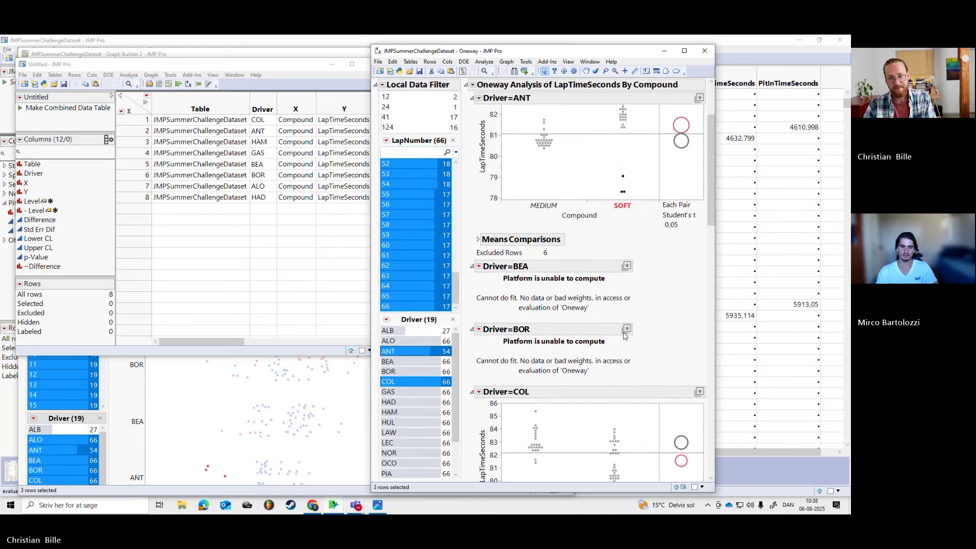